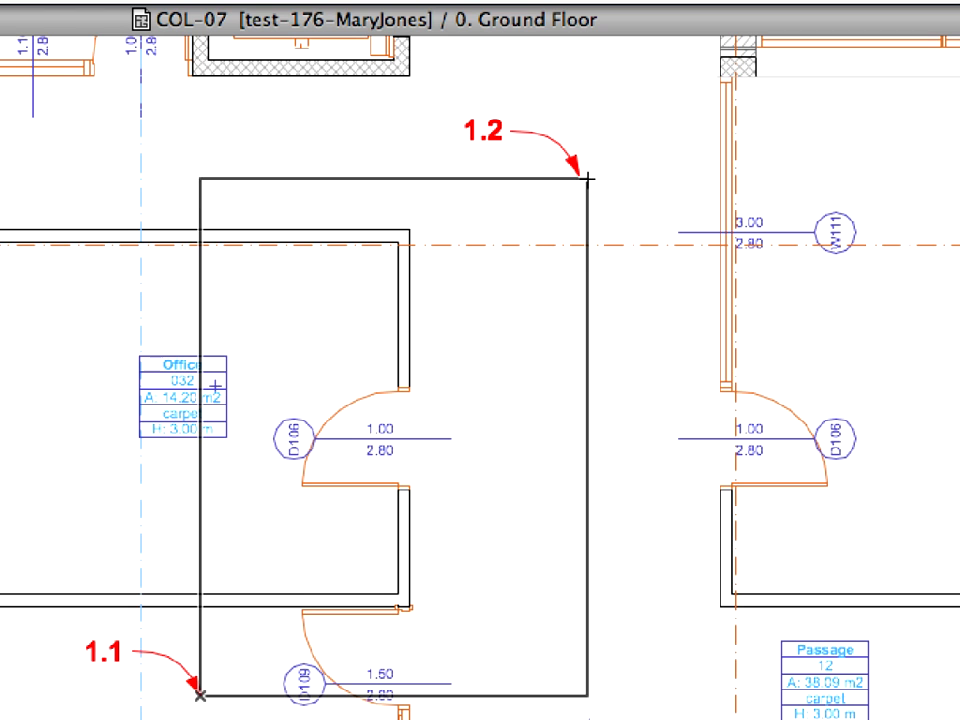
Finish the marquee at point 1.2 and merge the module file COL-07-05-01-Design Version A.mod into the project.
click(581, 175)
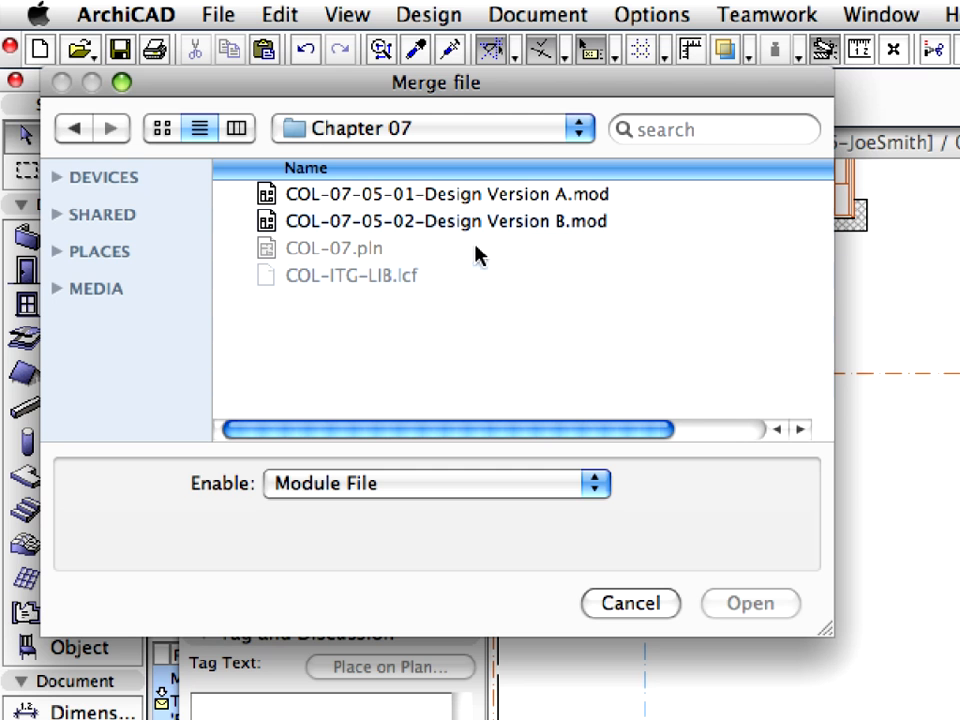
click(475, 196)
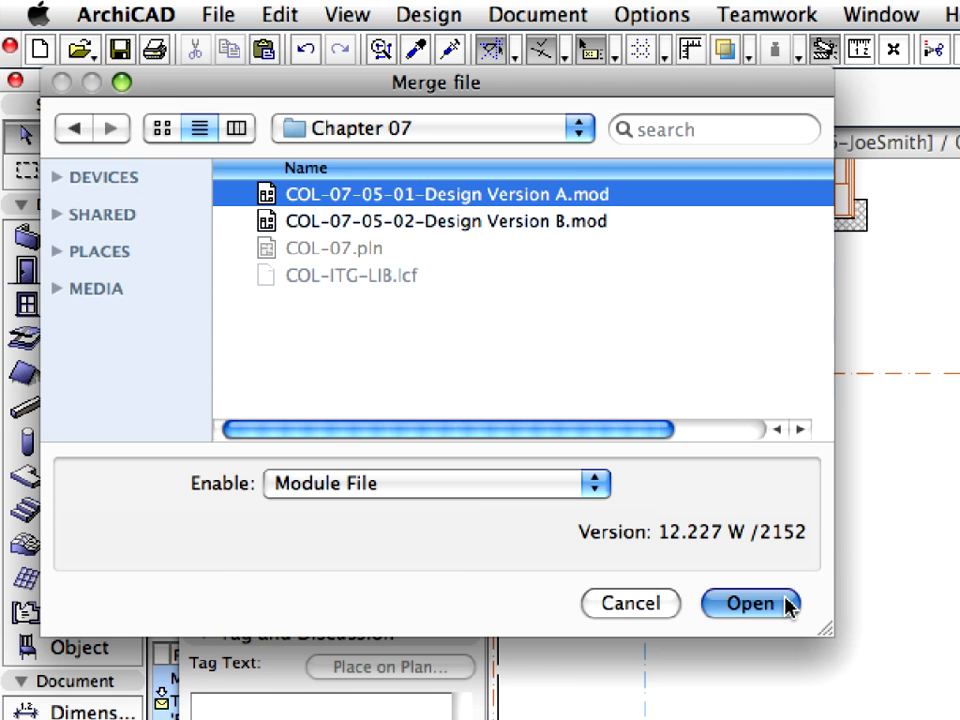
click(752, 604)
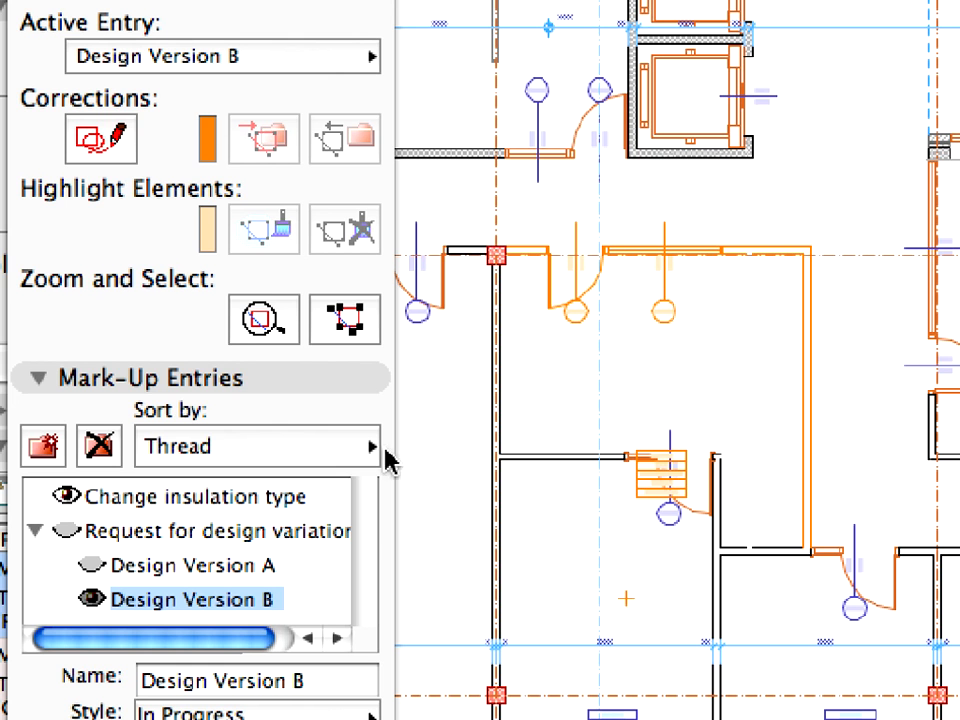
Toggle the visibility of the Design Version B and Design Version A mark-up entries to compare them on the floor plan.
click(94, 598)
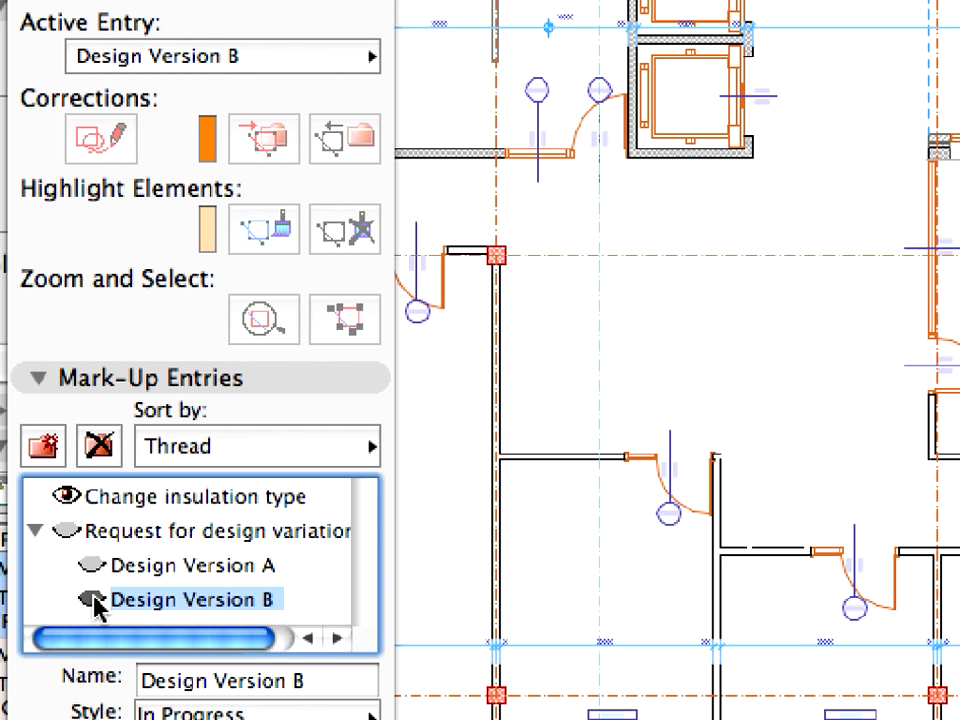
click(94, 599)
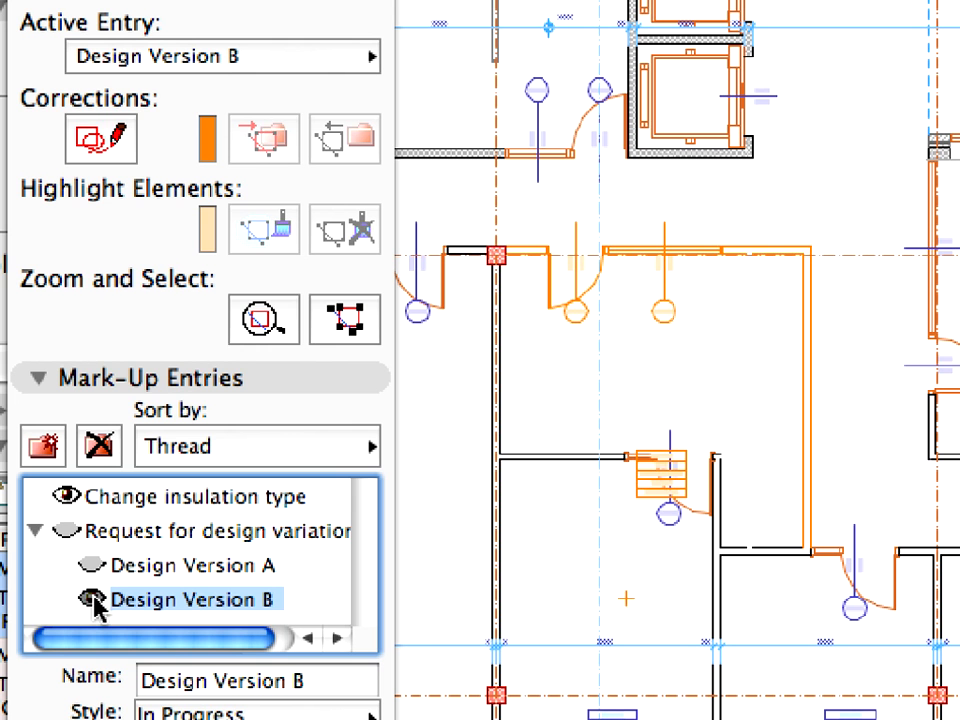
click(94, 599)
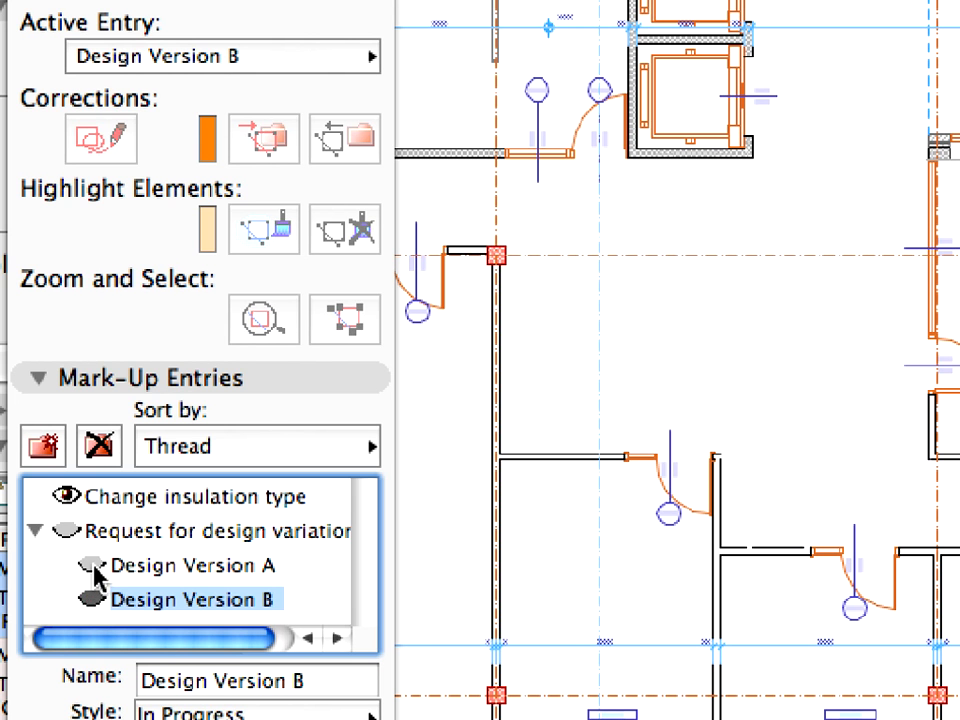
click(94, 566)
click(94, 566)
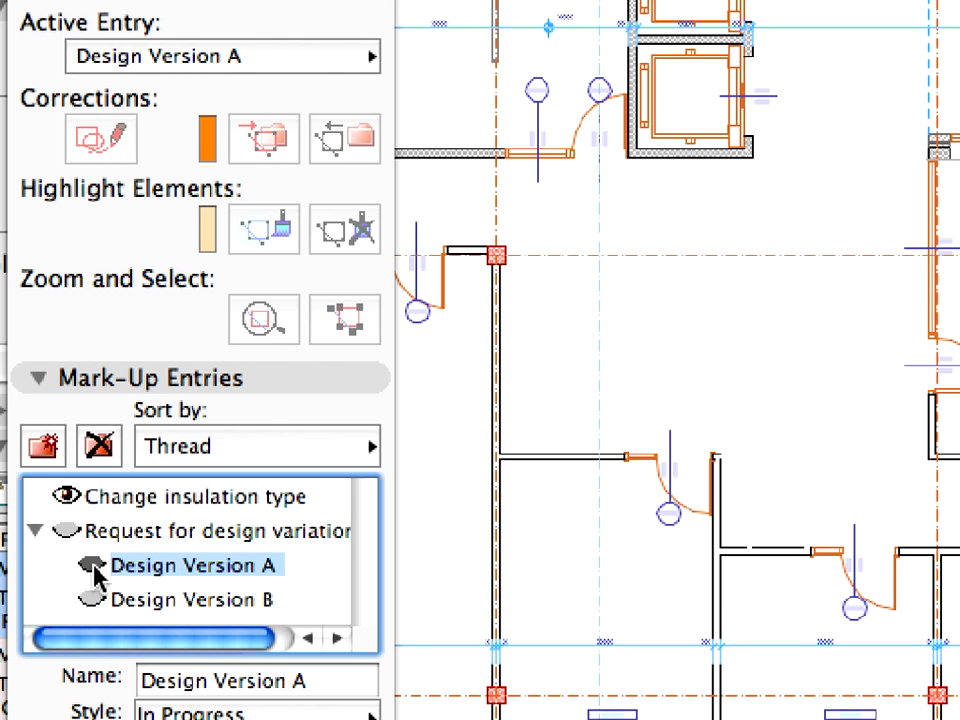
click(94, 566)
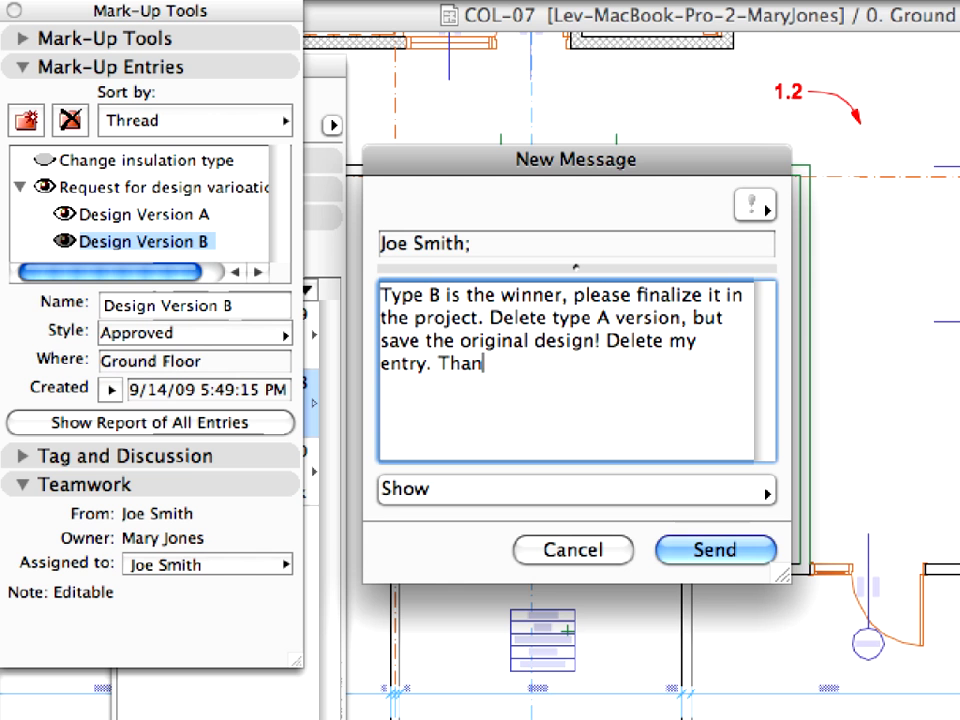
Complete the word "Thanks," at the end of the message asking the colleague to finalize type B.
text(ks,)
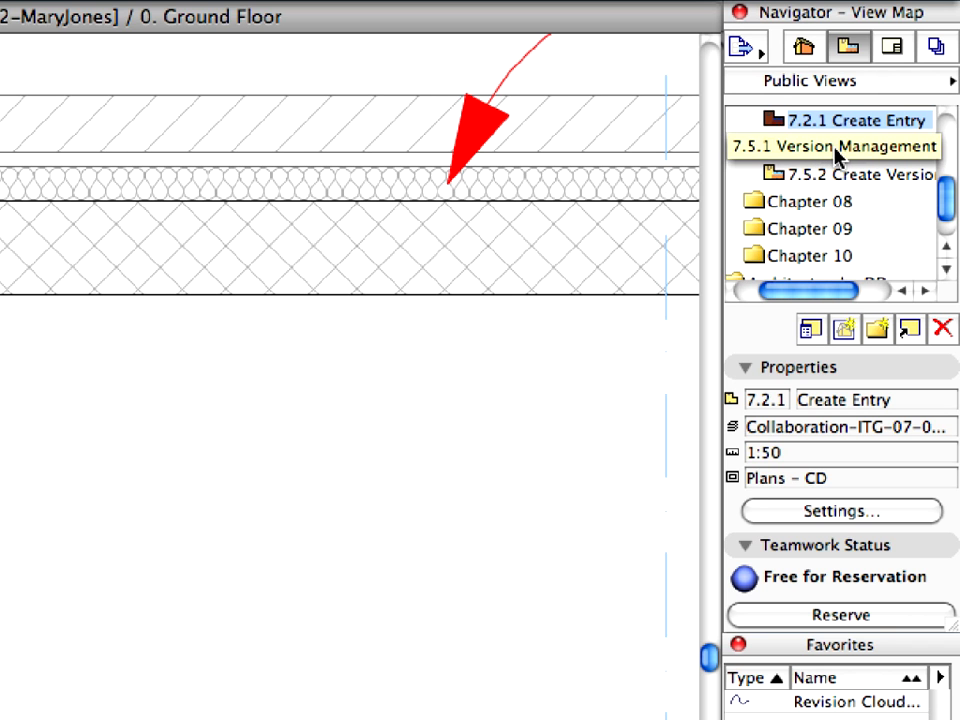
Open the saved view 7.5.1 Version Management and bring the Mark-Up Tools palette to the front.
double_click(836, 147)
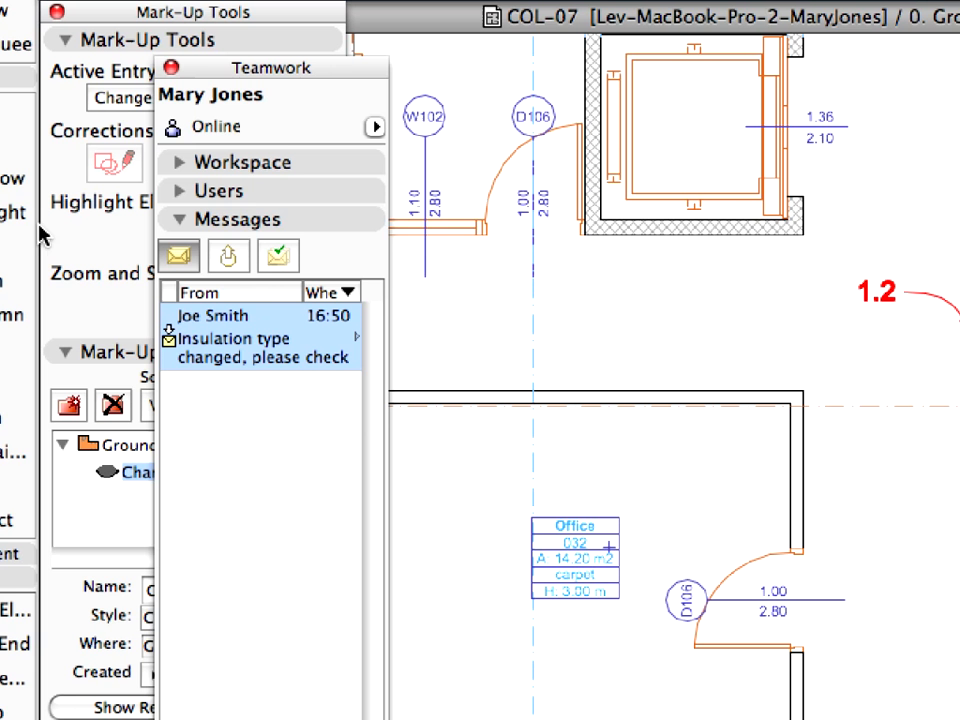
click(74, 305)
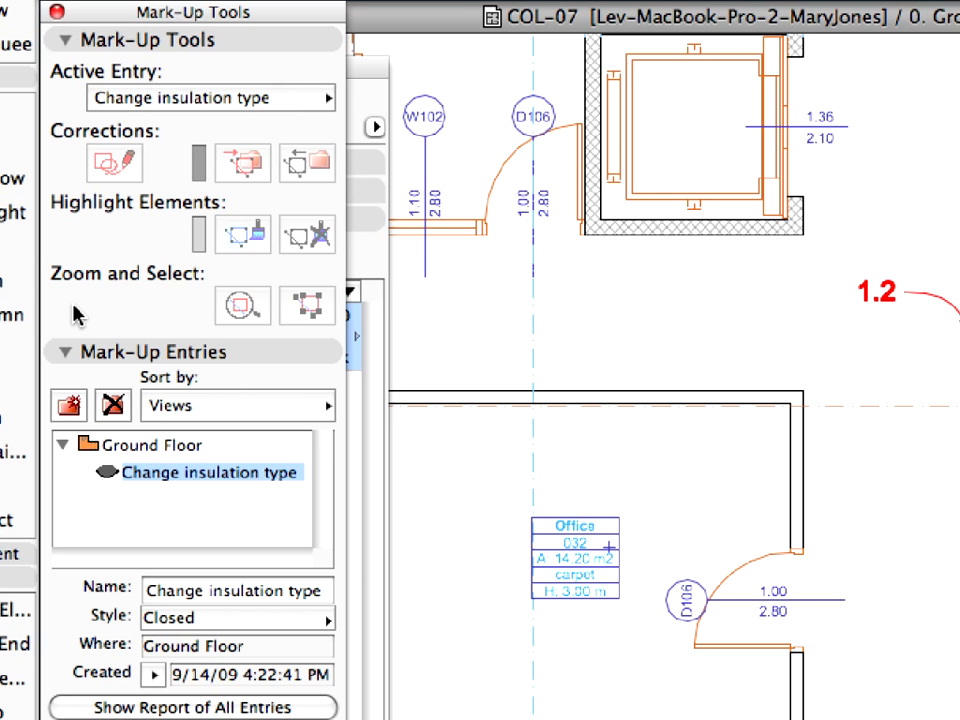
Create a new mark-up entry from scratch named "Request for design variations" with the Remarks style, as a new thread.
click(70, 406)
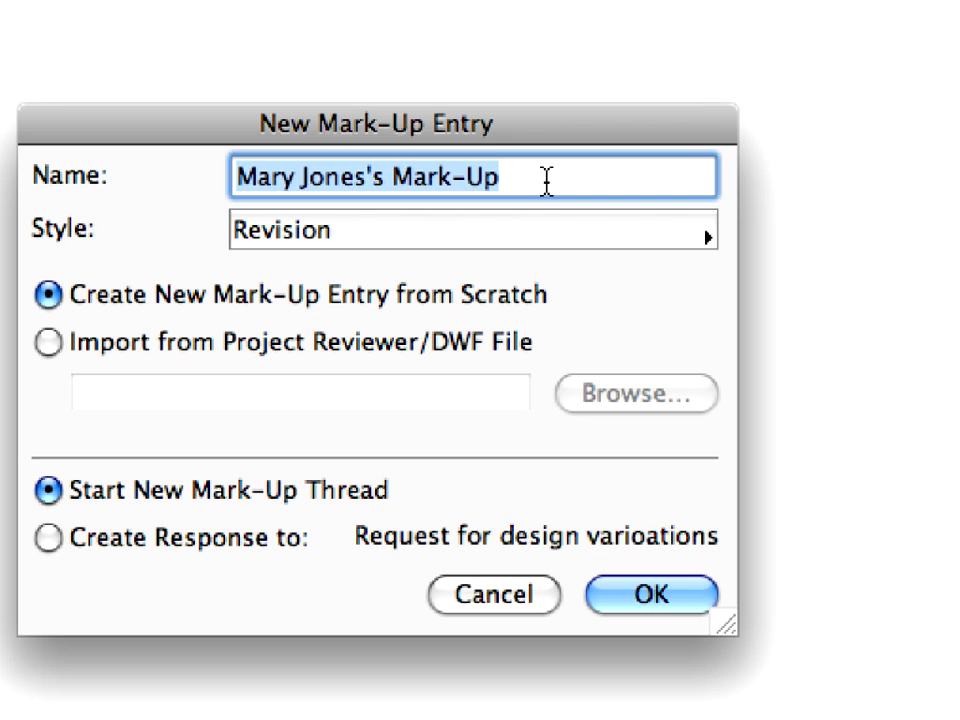
text(Req)
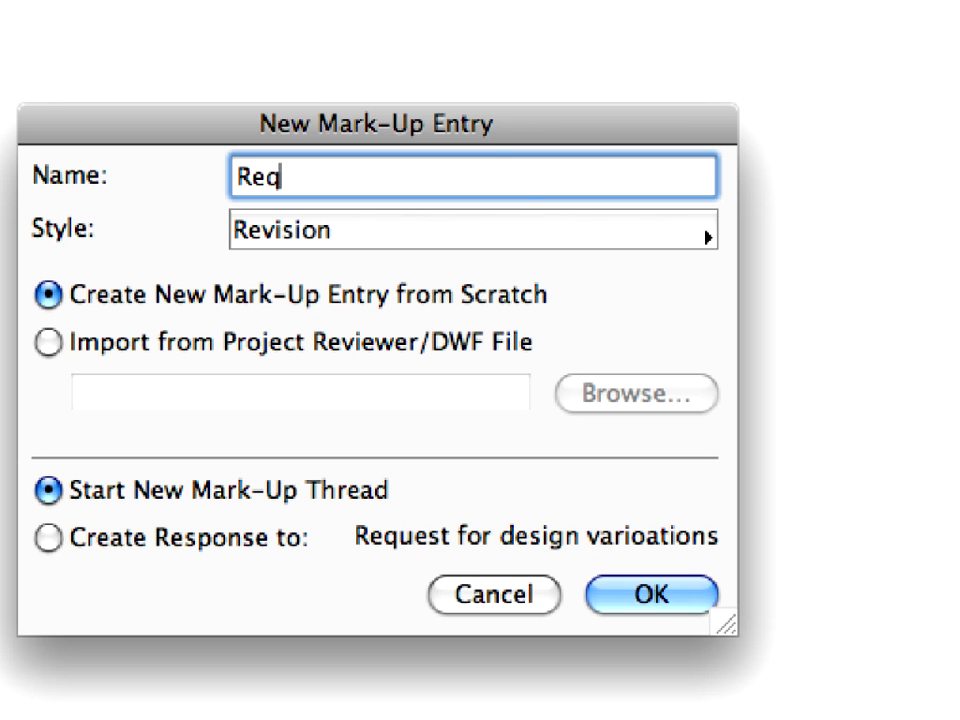
text(uest for )
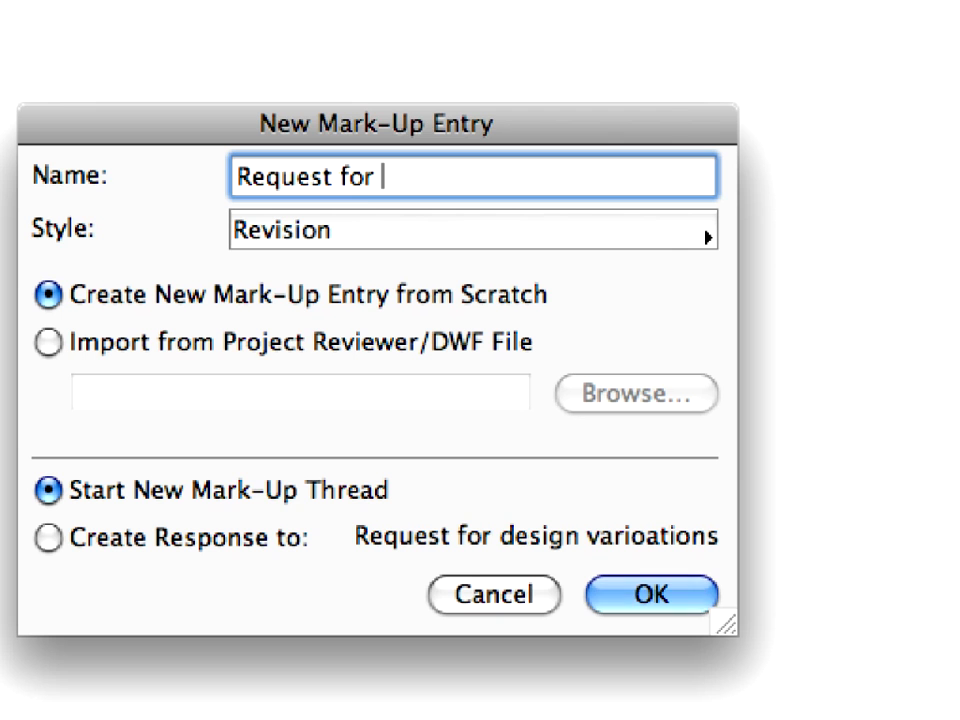
text(design )
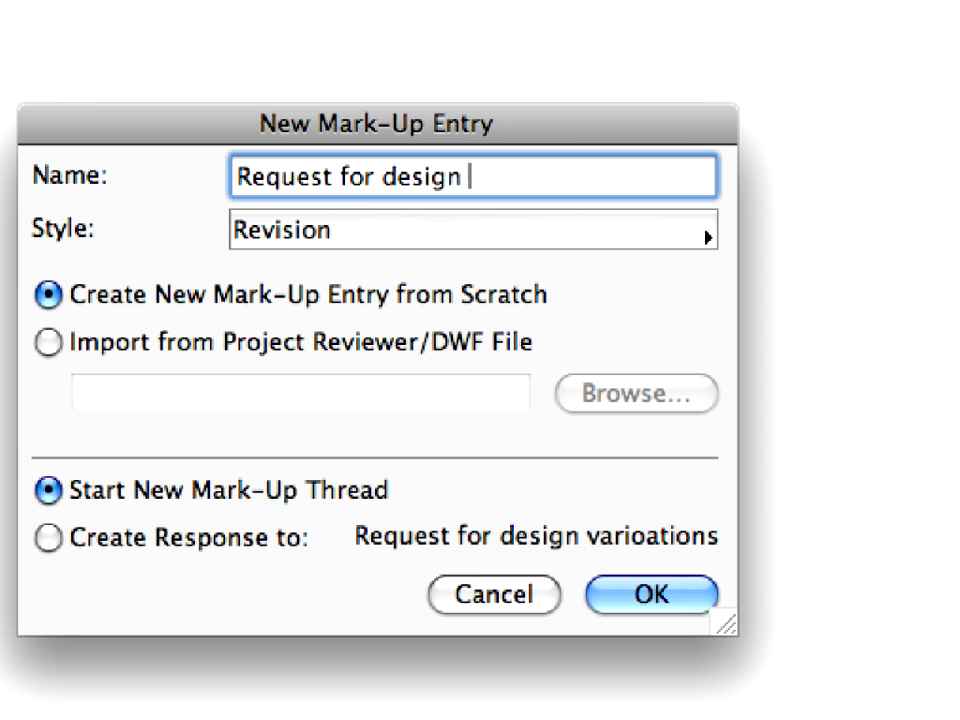
text(variations)
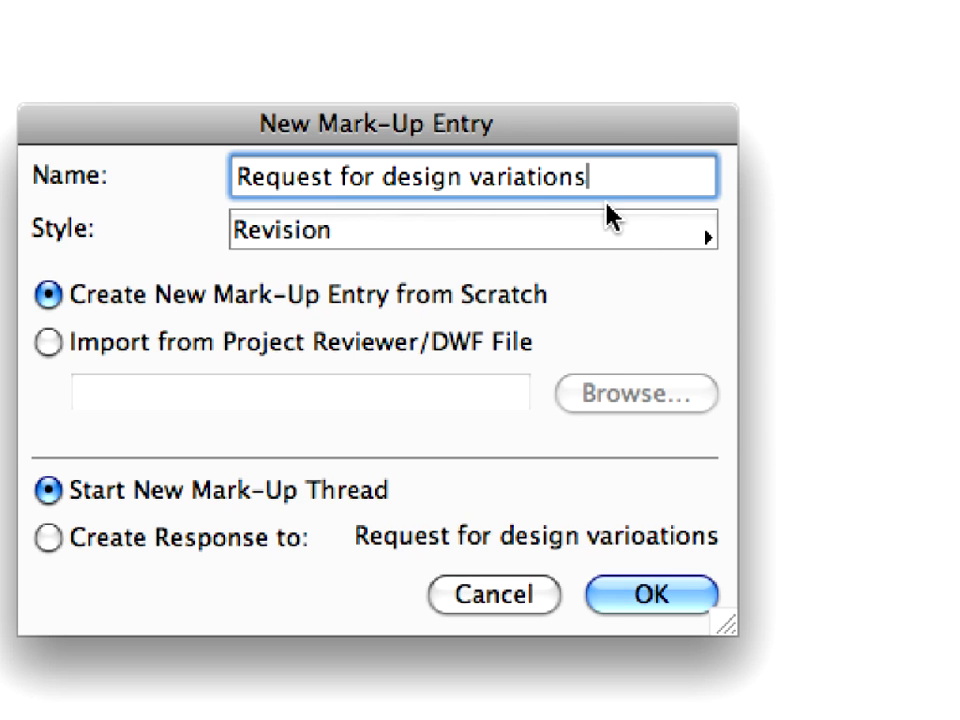
click(639, 231)
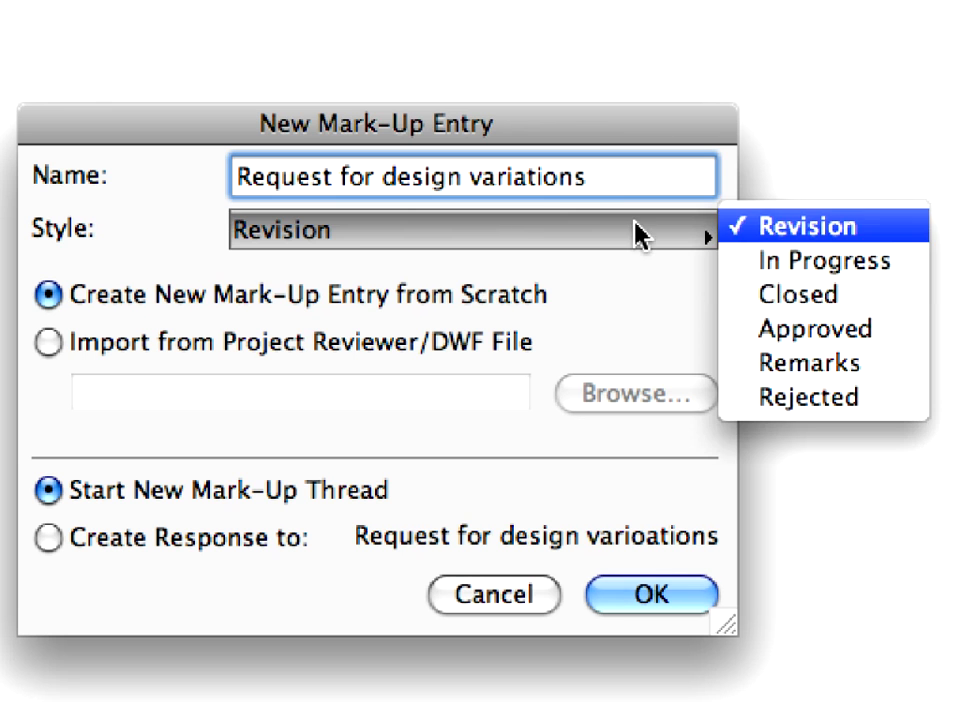
click(905, 366)
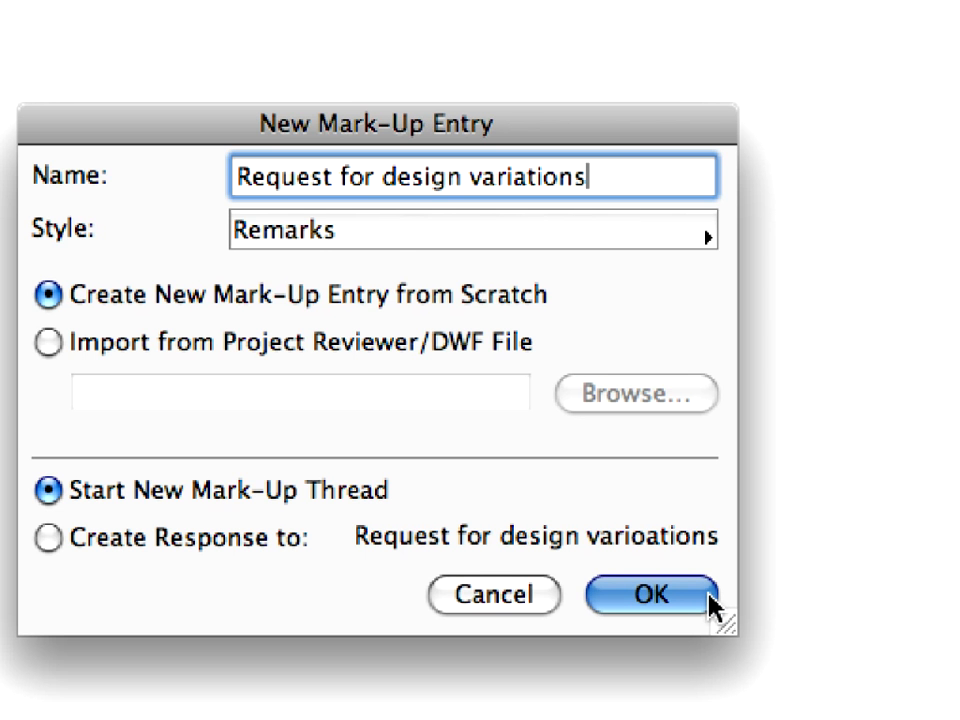
click(651, 594)
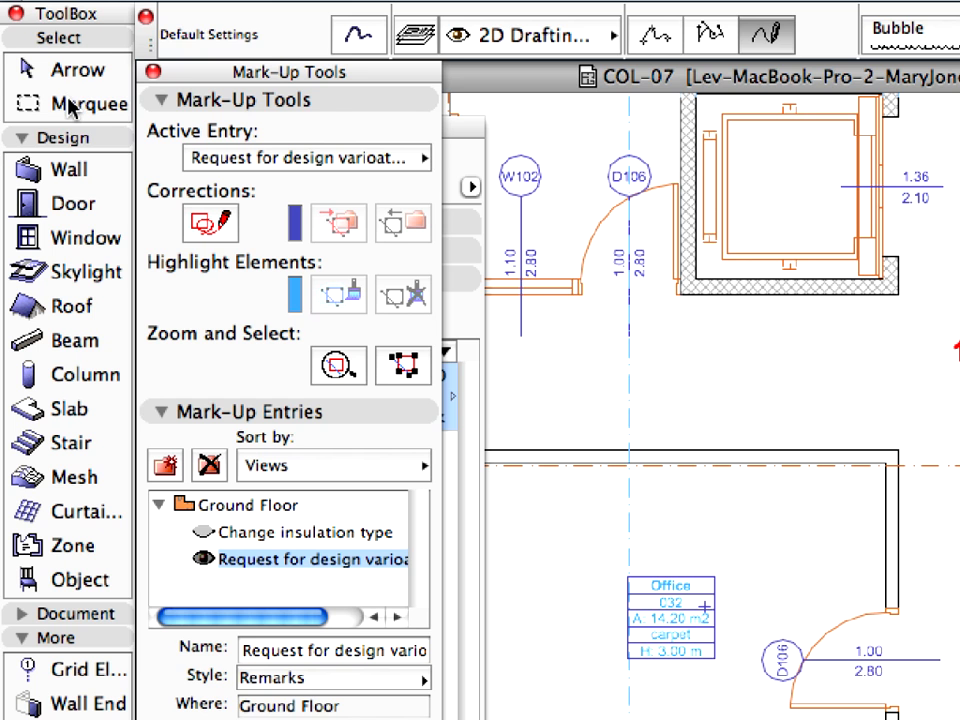
Draw a marquee from point 1.1 to point 1.2 across Office 032's doors and select all elements in it.
click(72, 106)
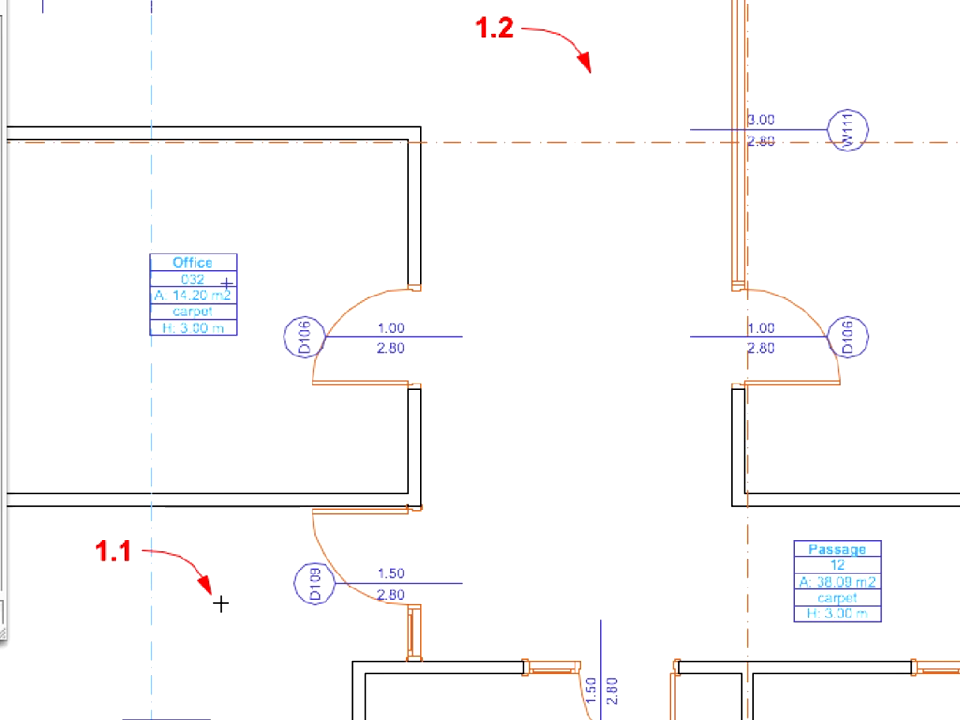
click(220, 603)
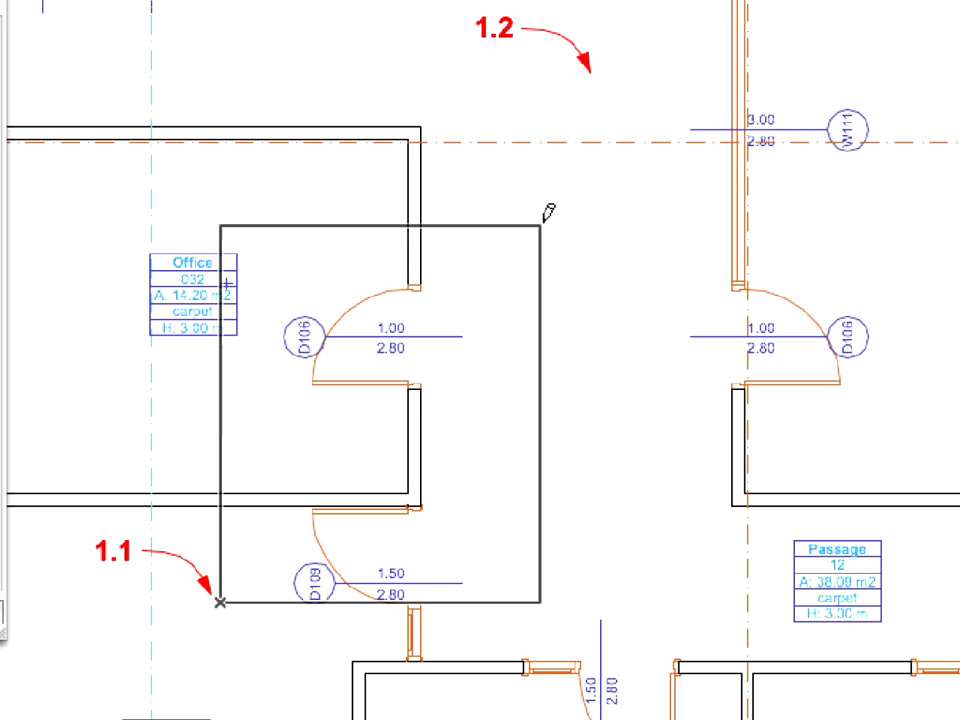
click(597, 89)
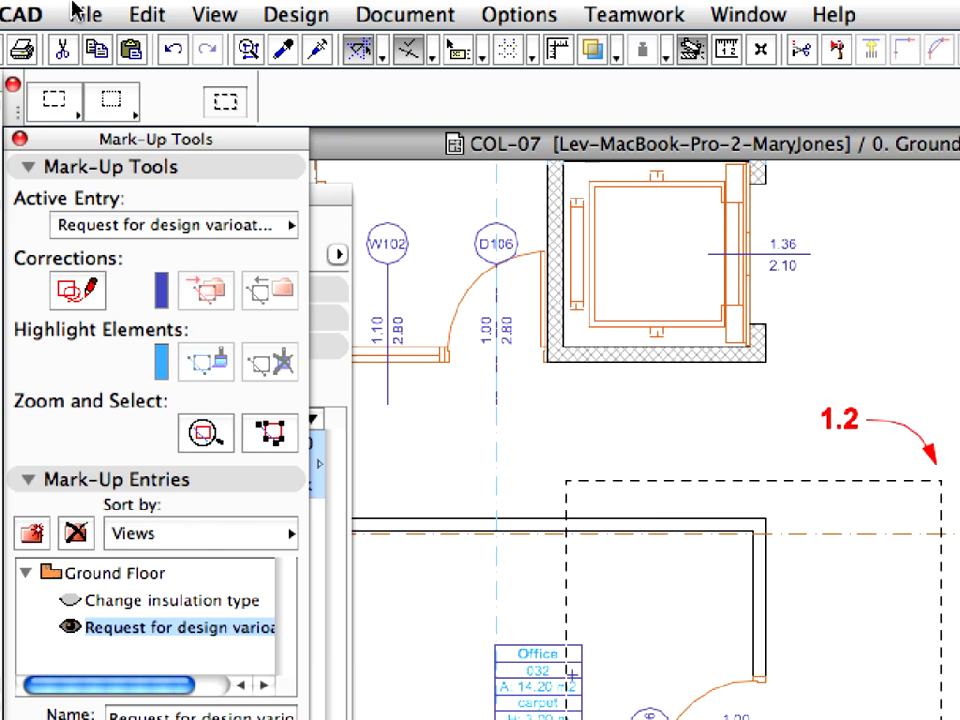
click(147, 16)
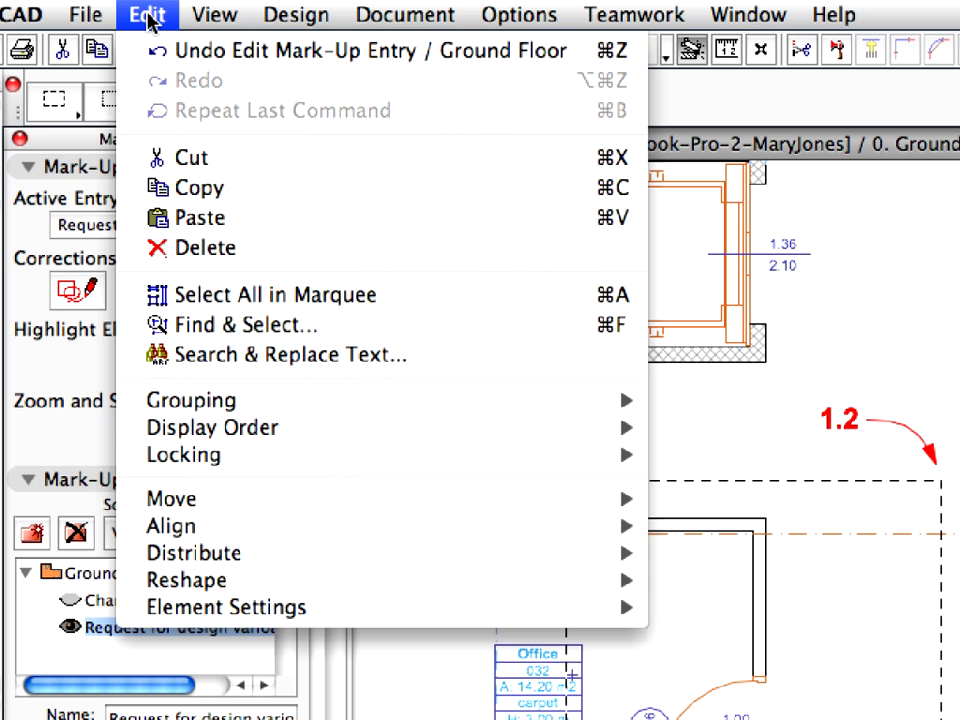
click(493, 294)
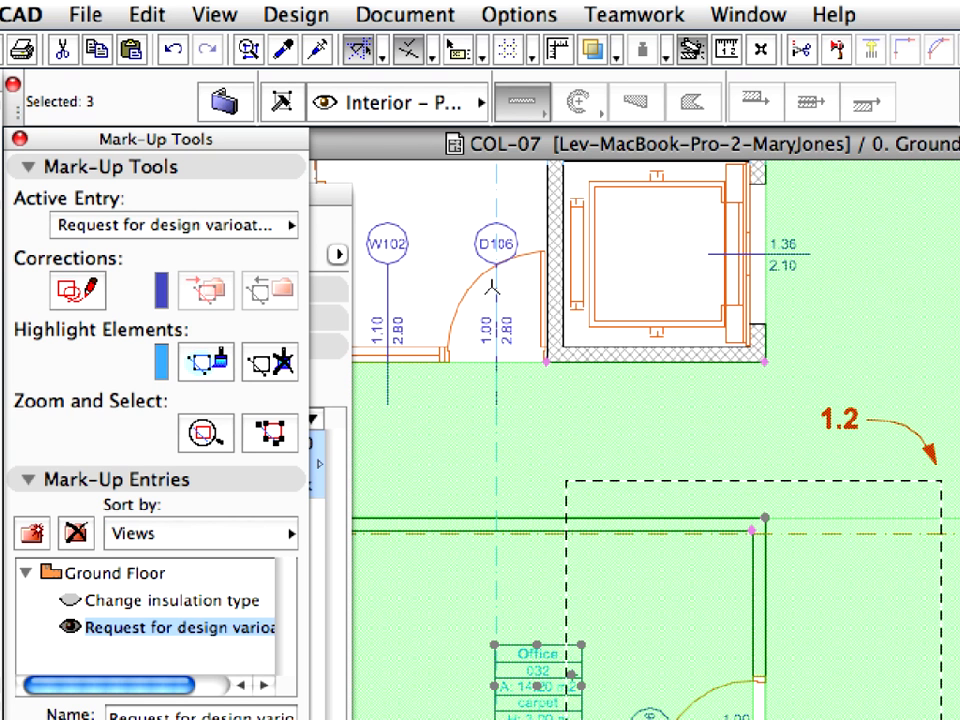
Reserve the selected elements and turn them into corrections of the design variations request entry.
right_click(432, 297)
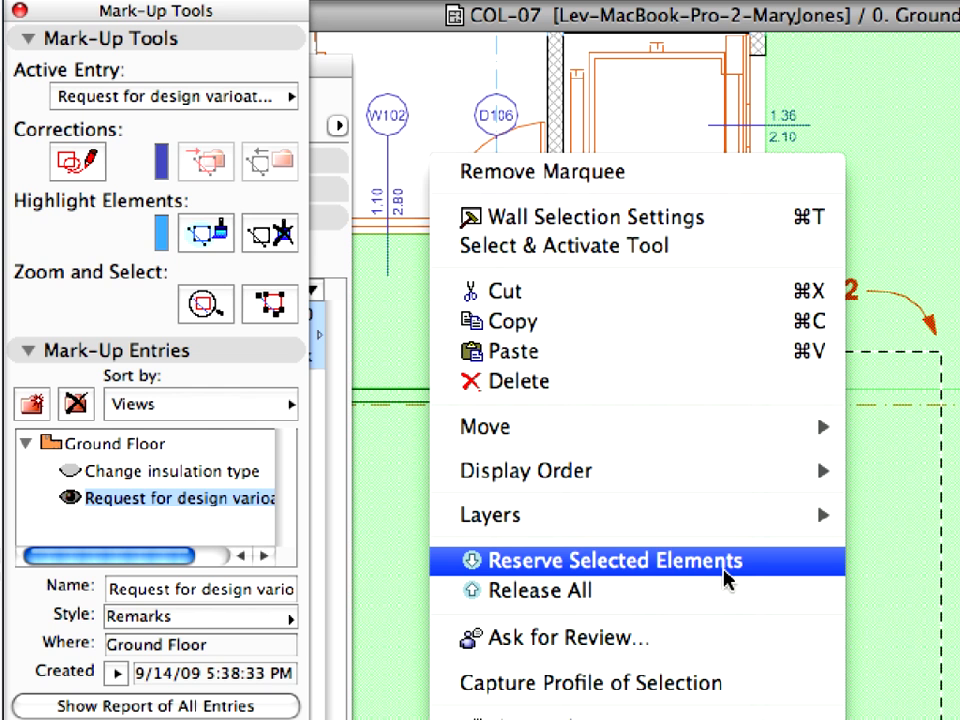
click(724, 560)
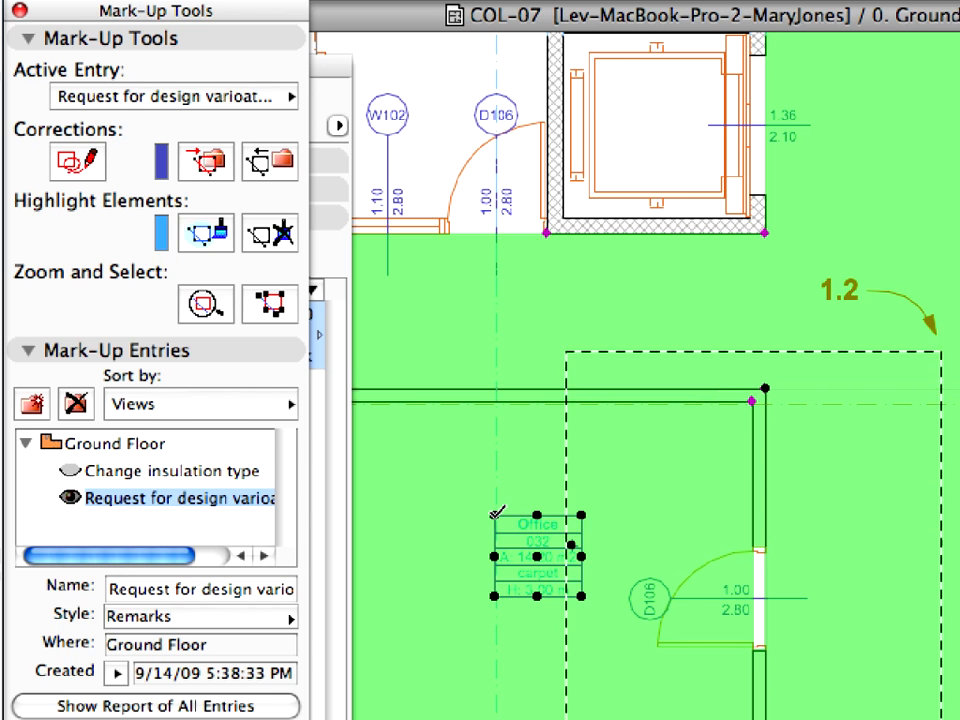
click(216, 500)
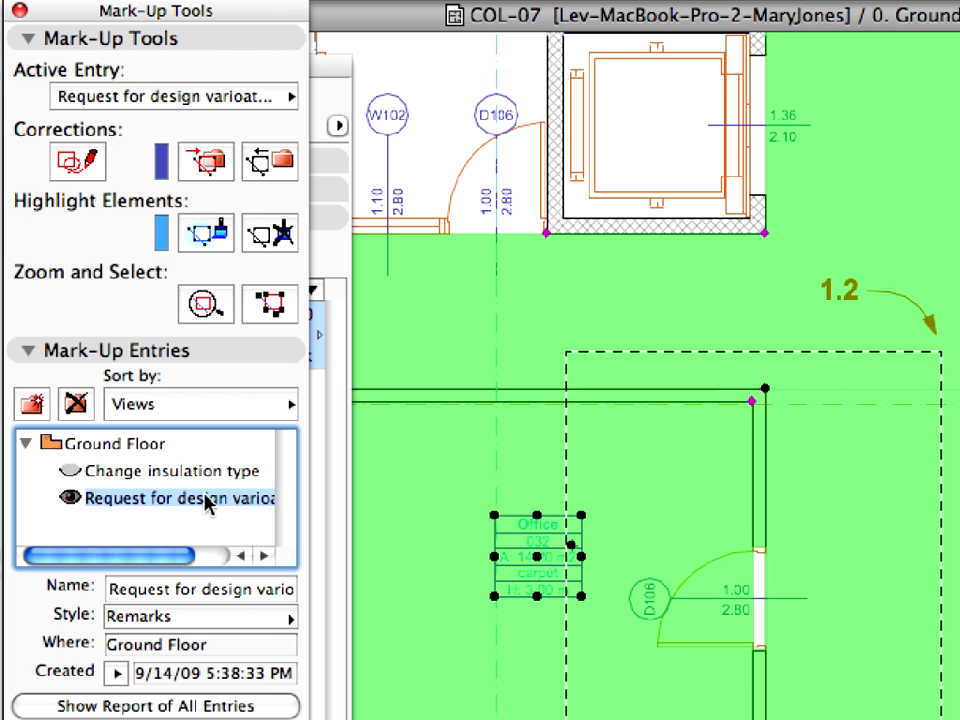
click(207, 161)
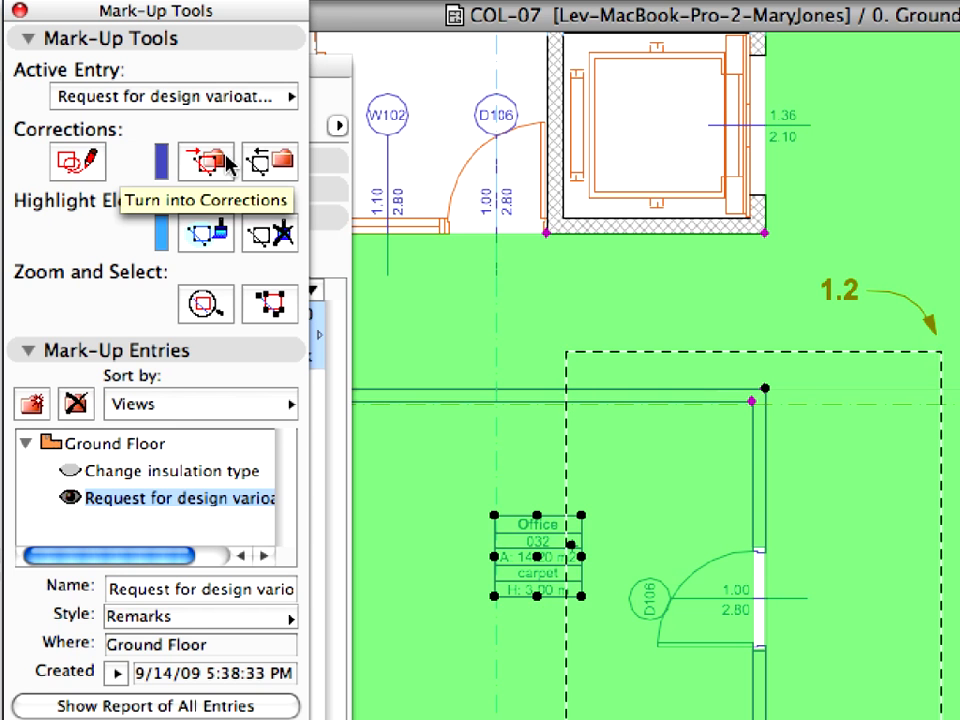
click(226, 163)
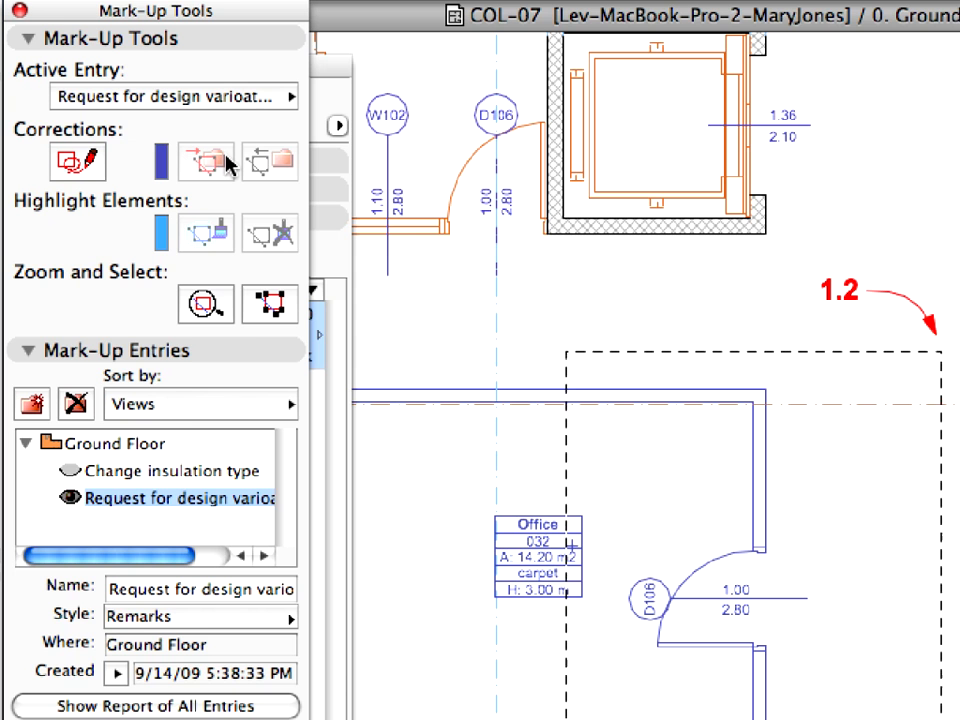
Add the comment "Create two design alternatives for selected area! No window in office. Remove it or merge with adjoining office!" to the request entry.
click(250, 350)
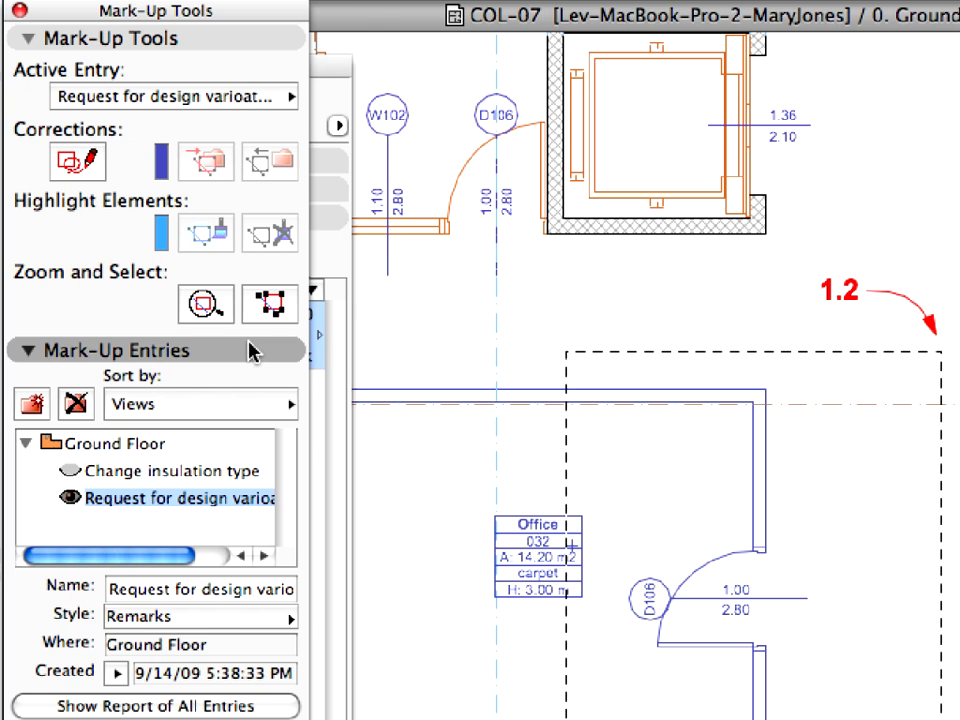
click(258, 385)
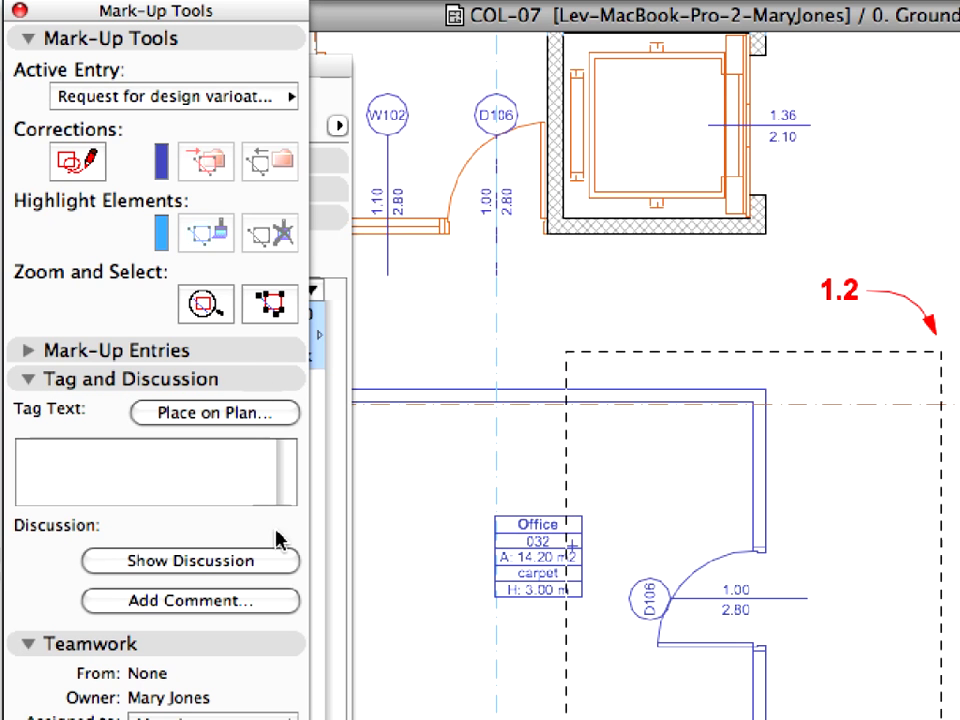
click(280, 601)
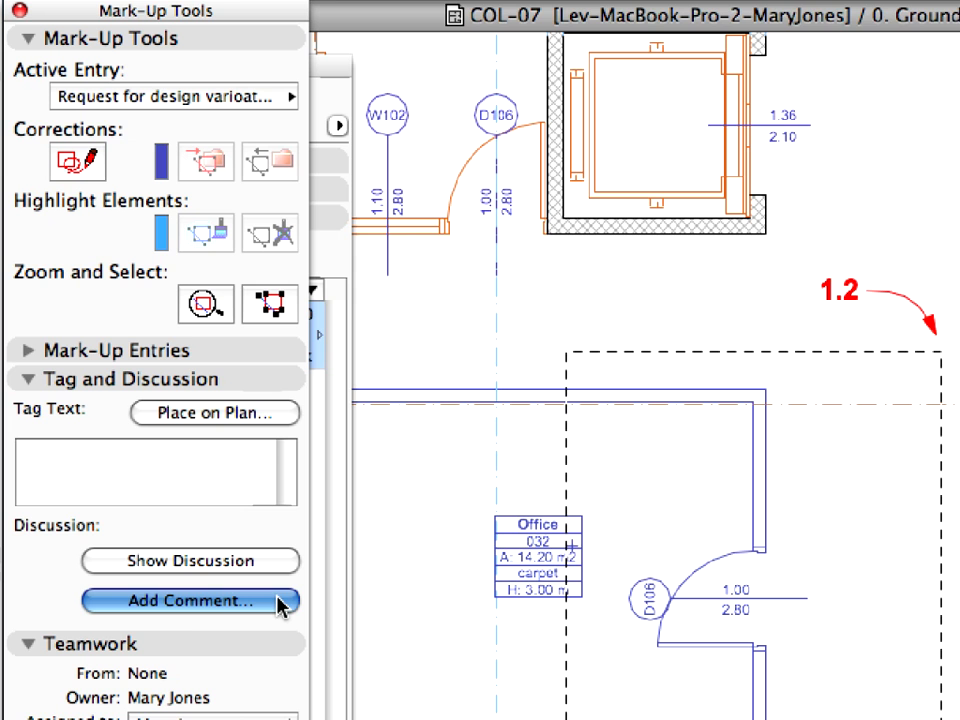
text(Create t)
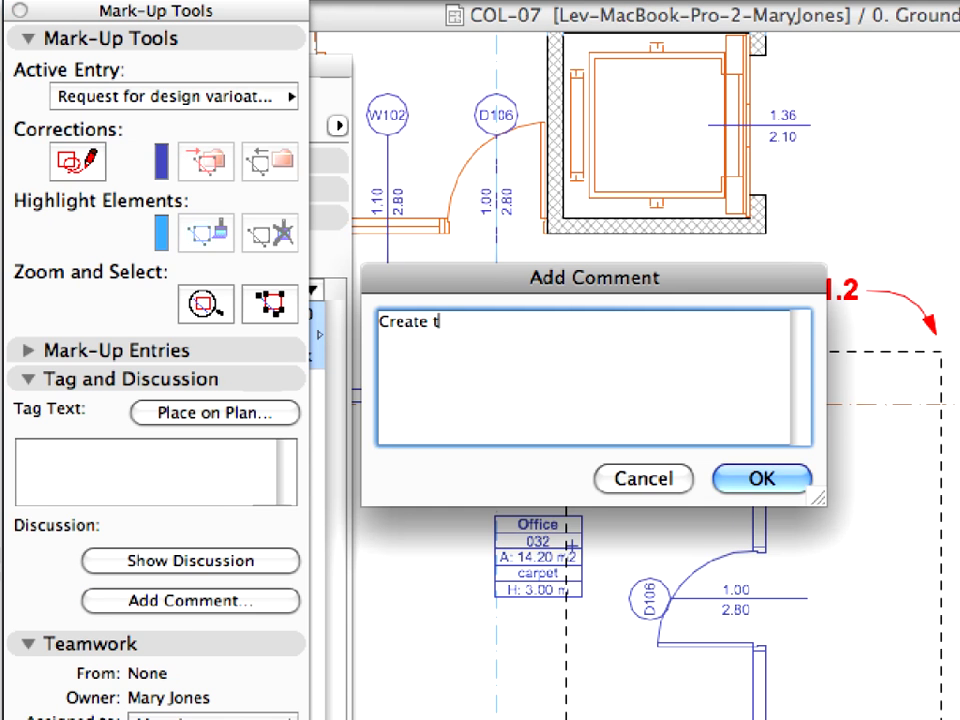
text(wo design alternative)
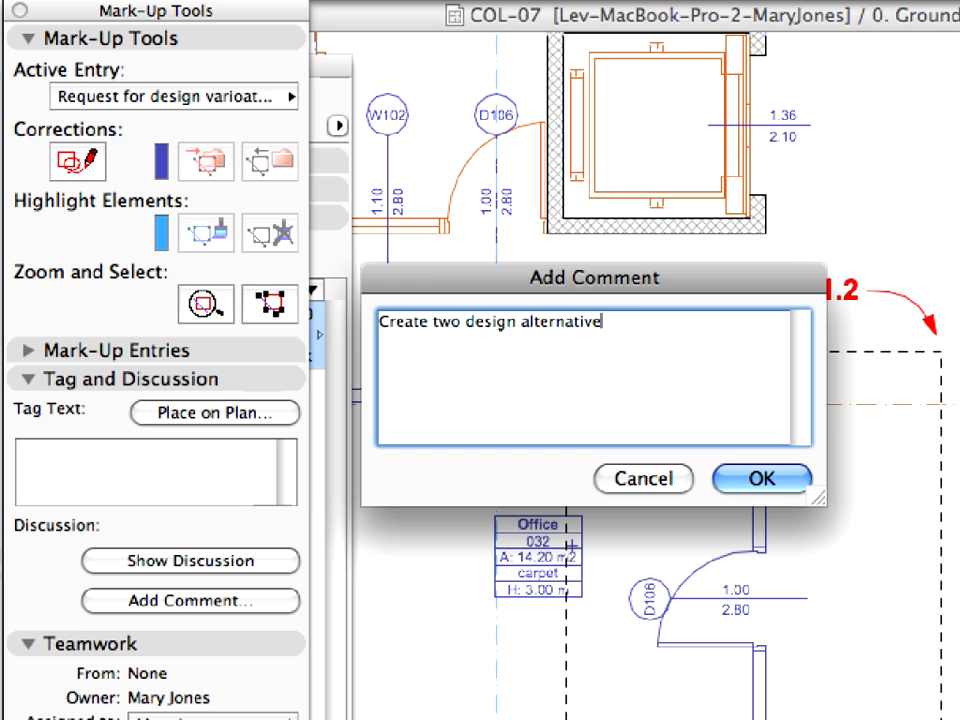
text(s for selected are)
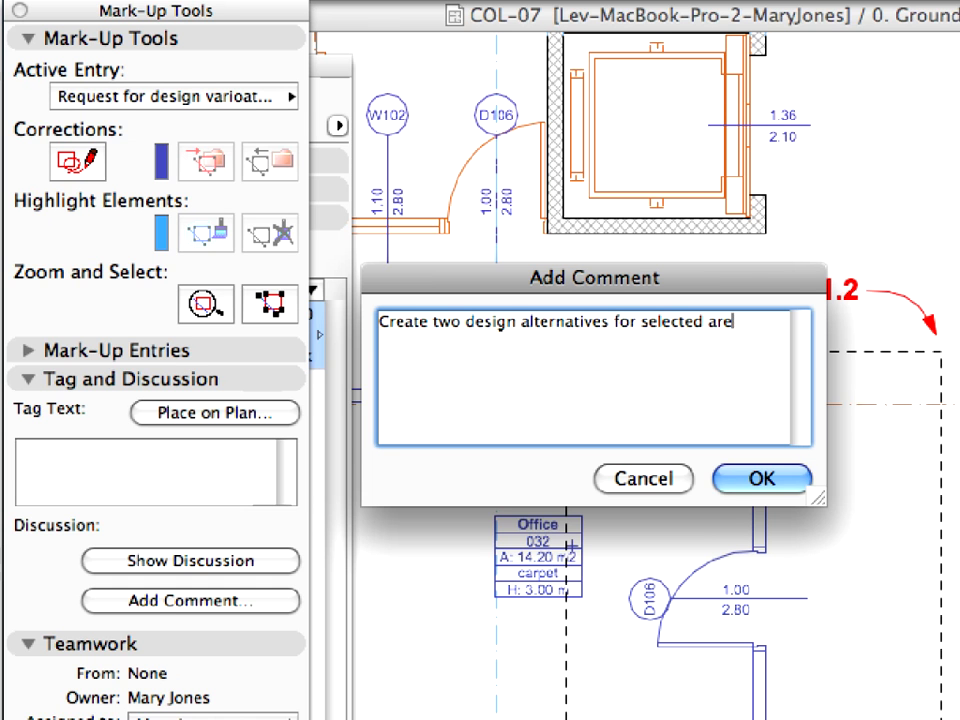
text(a! No window in)
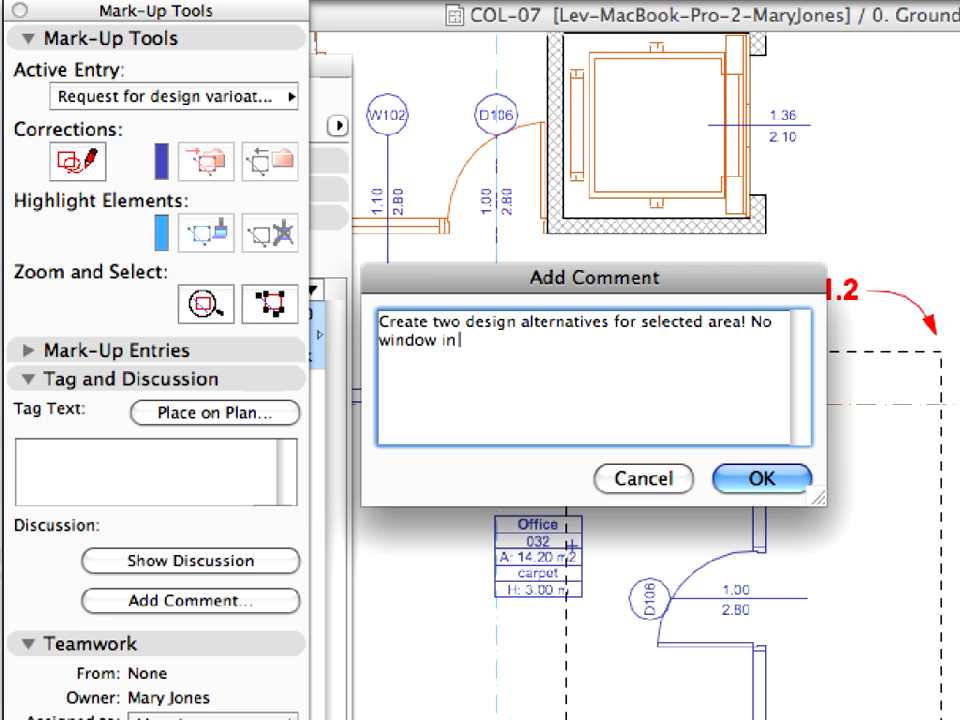
text( office. Remove it )
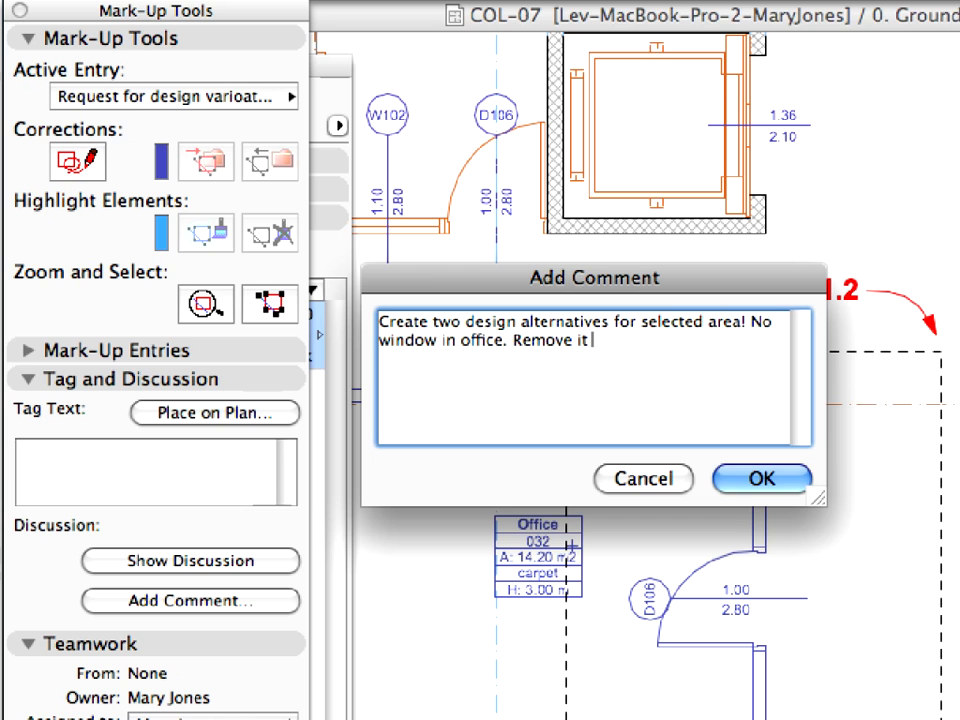
text(or merge with adjoining office)
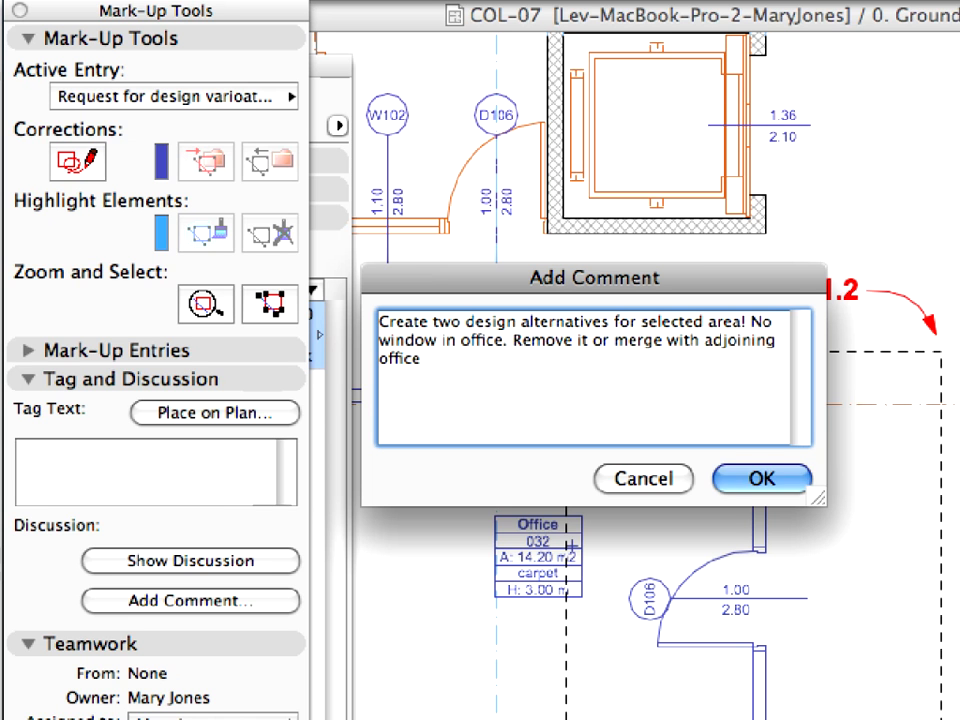
text(!)
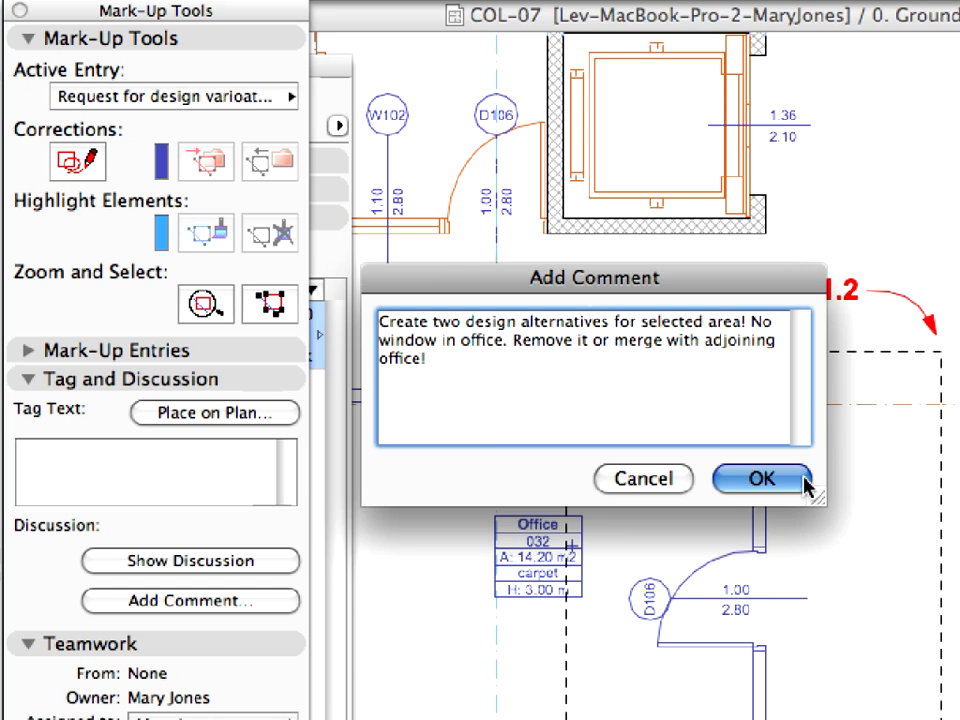
click(762, 479)
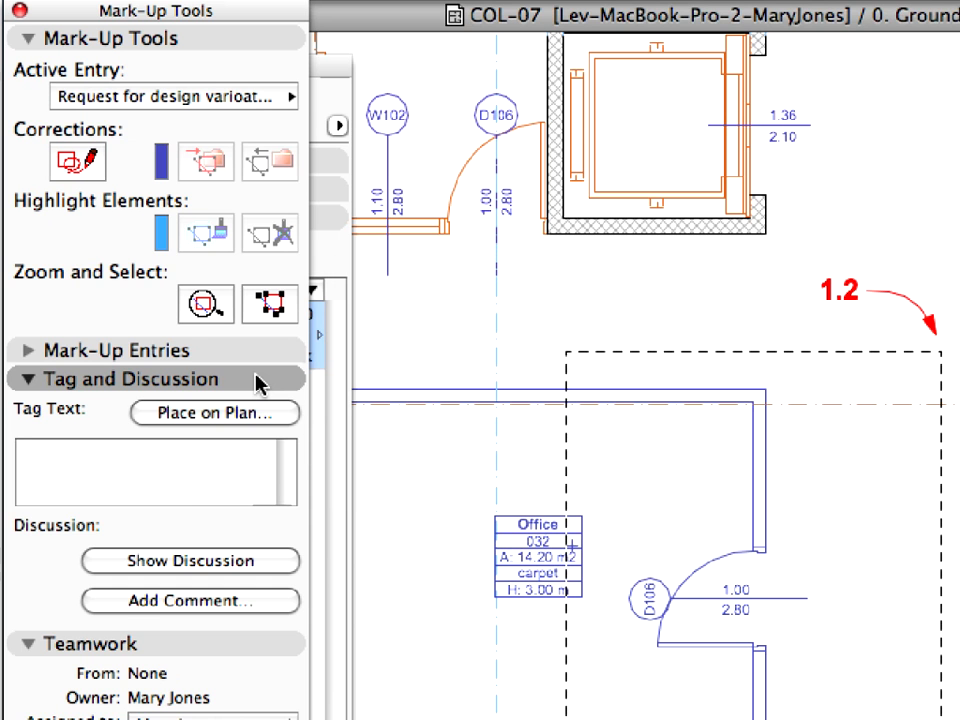
Assign the design variations request entry to the other team member and send the default notification message.
click(258, 384)
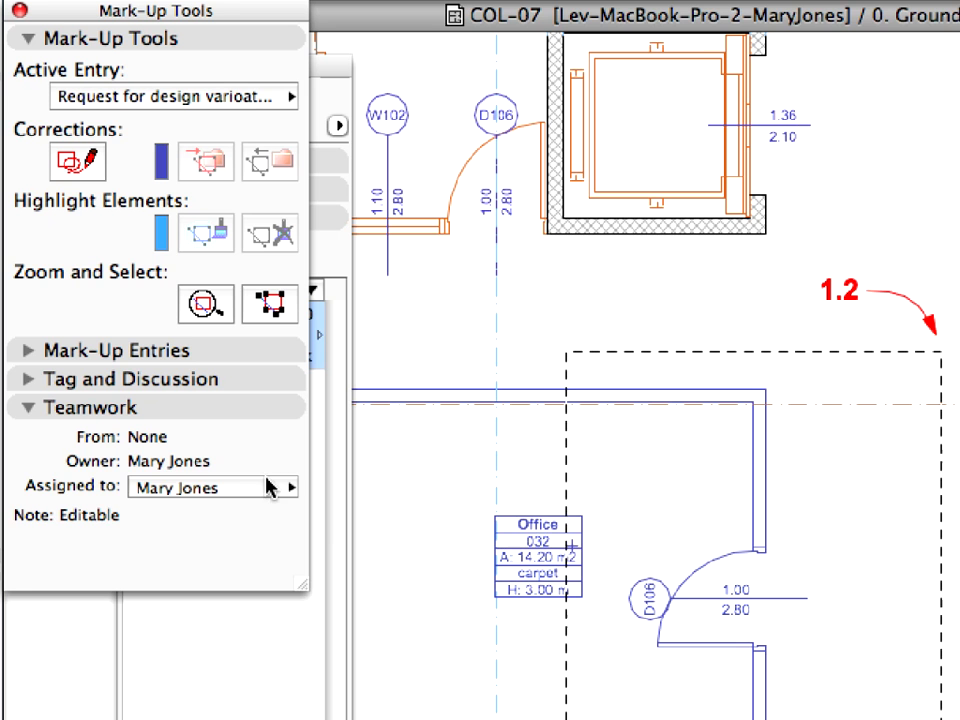
click(270, 488)
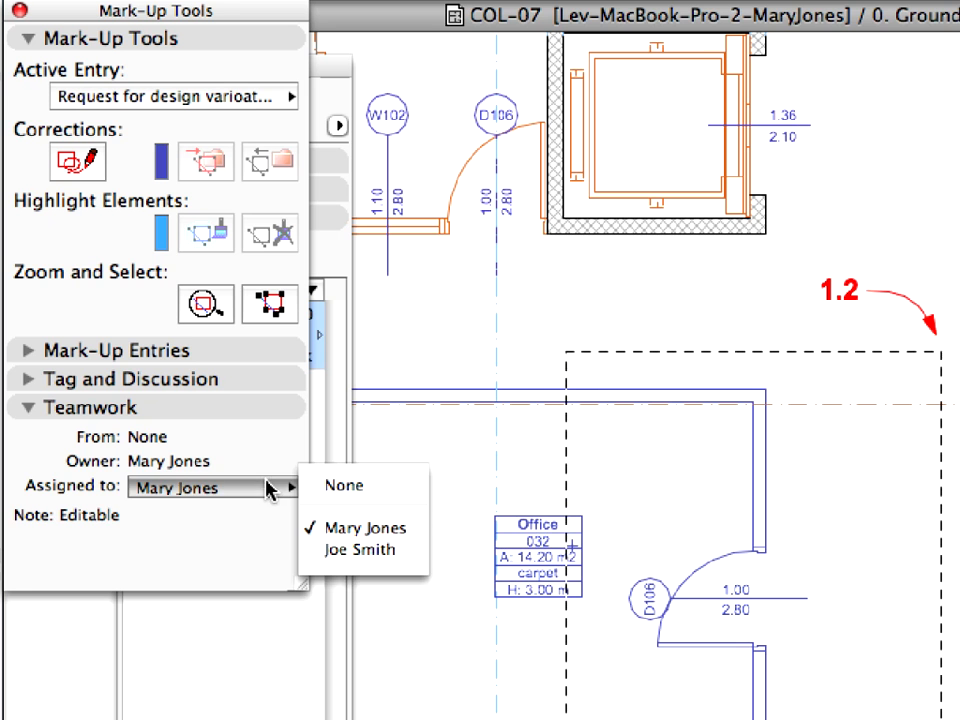
click(413, 553)
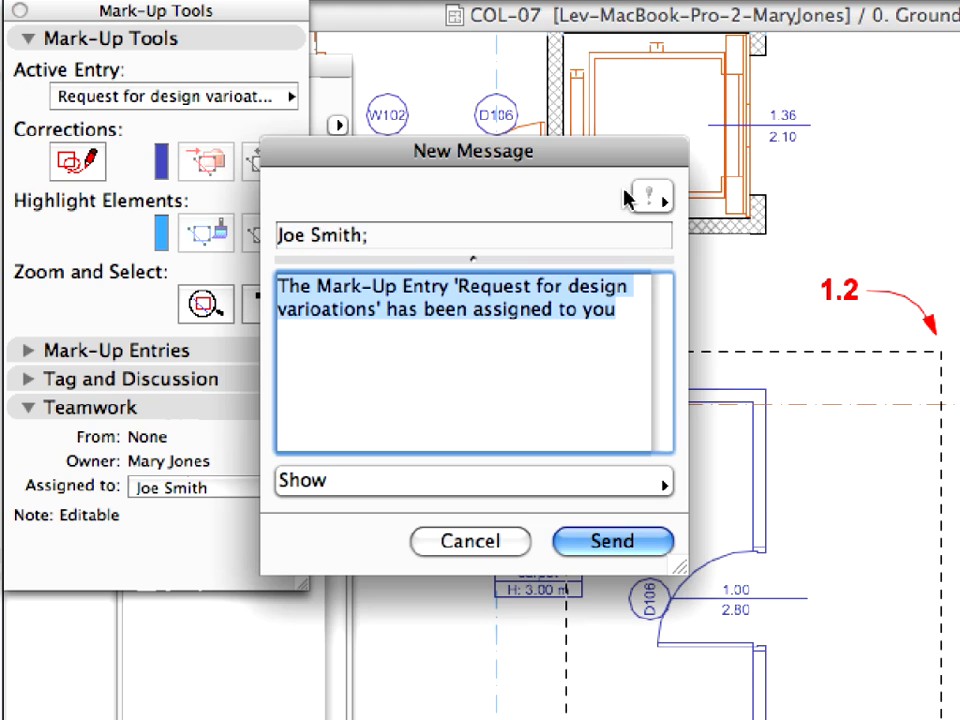
click(612, 541)
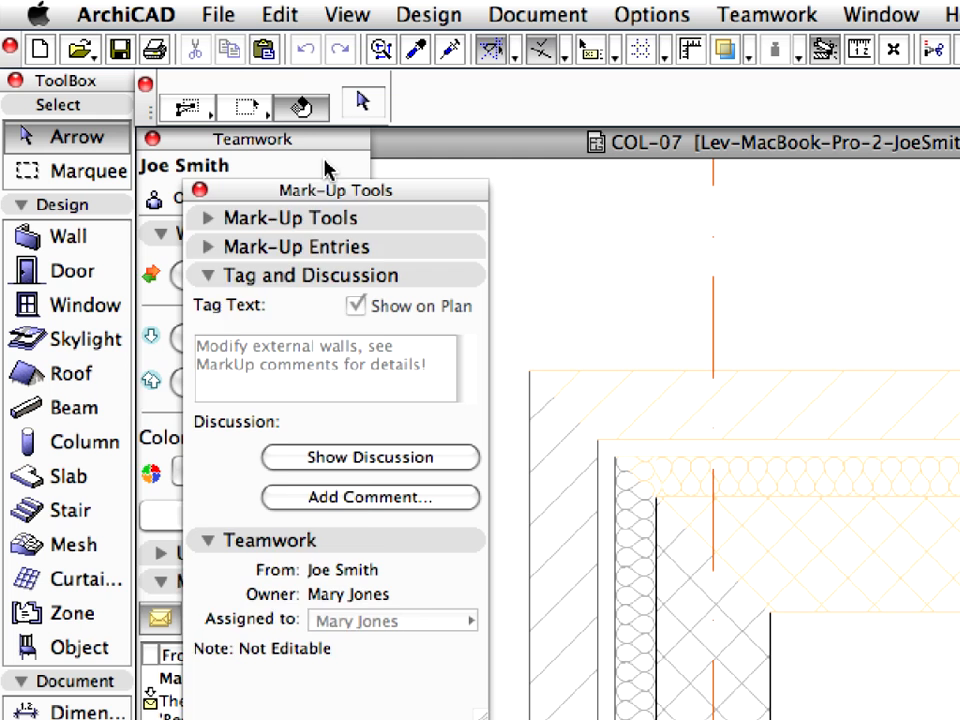
In the assignee's Teamwork palette, open the received message about the design variations request, with the Workspace section collapsed.
click(325, 162)
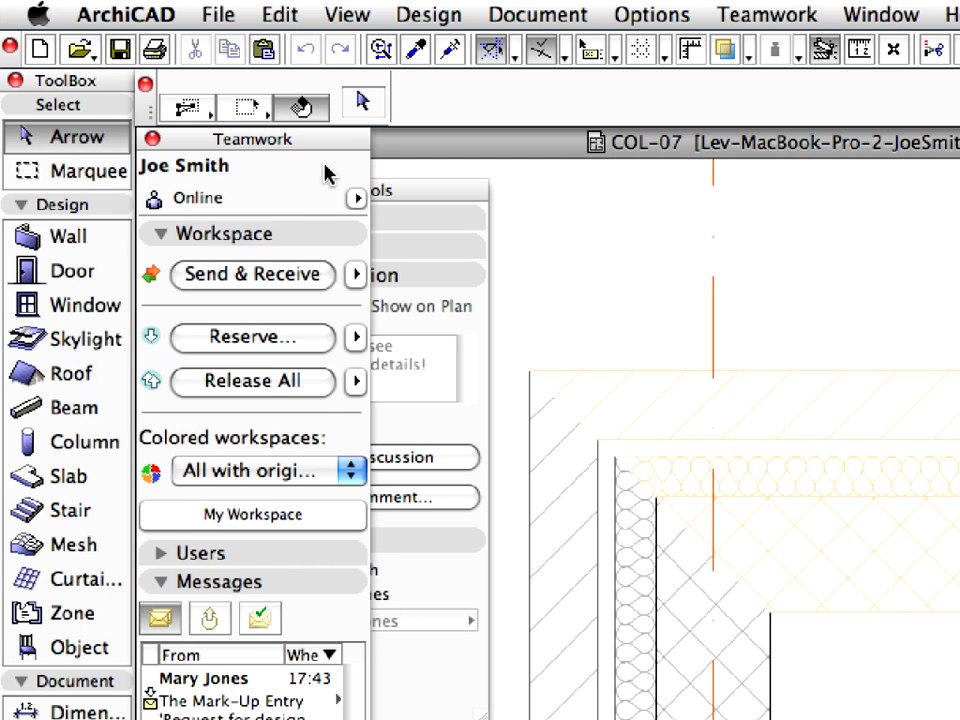
click(322, 238)
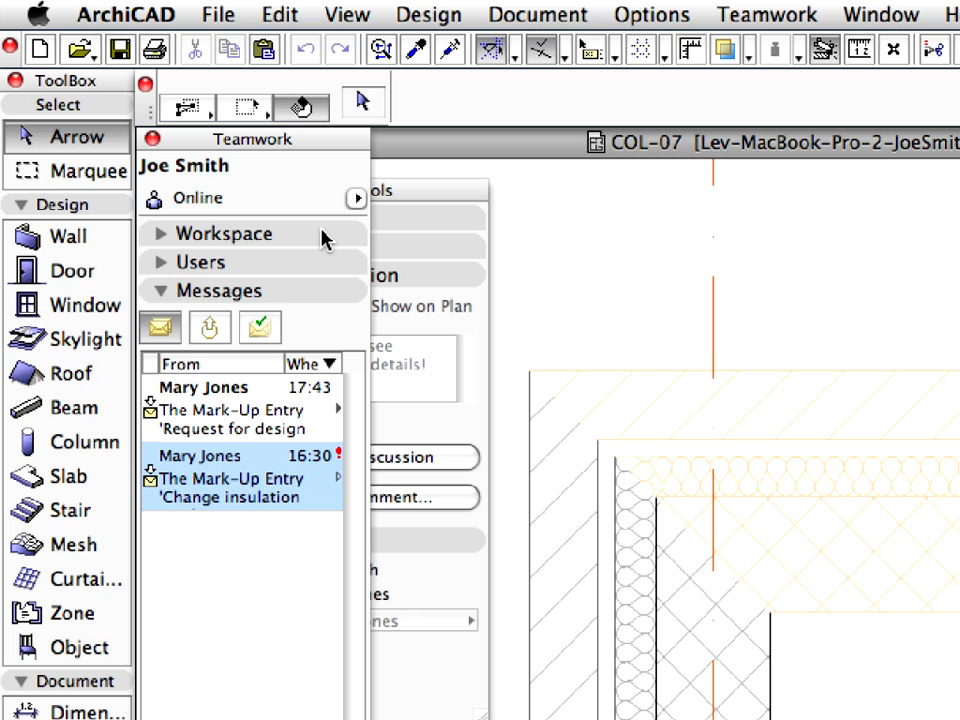
click(242, 428)
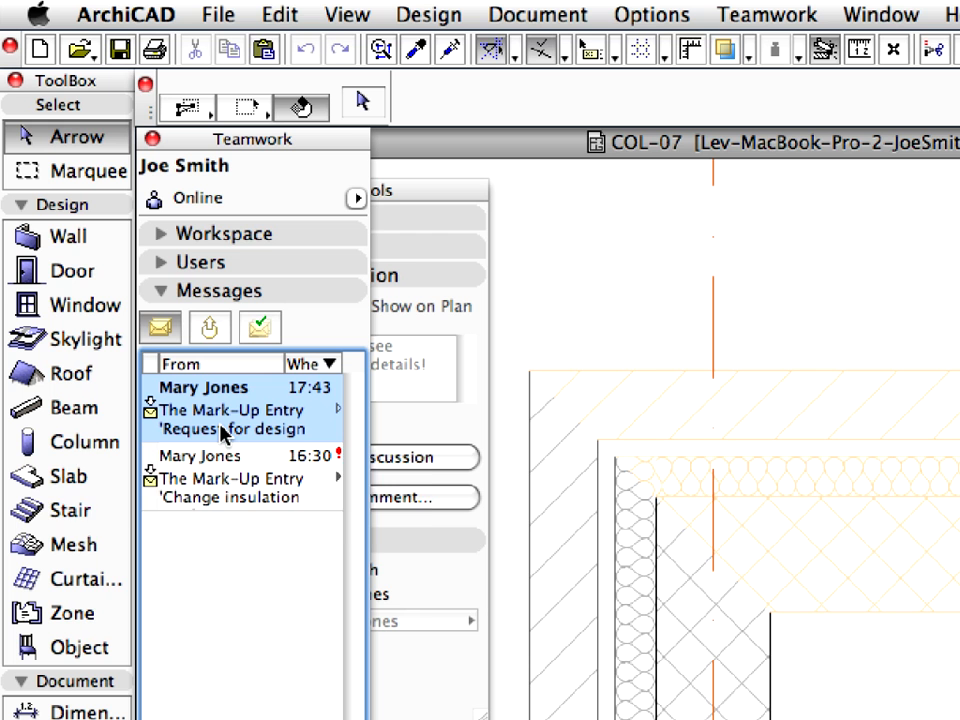
double_click(224, 432)
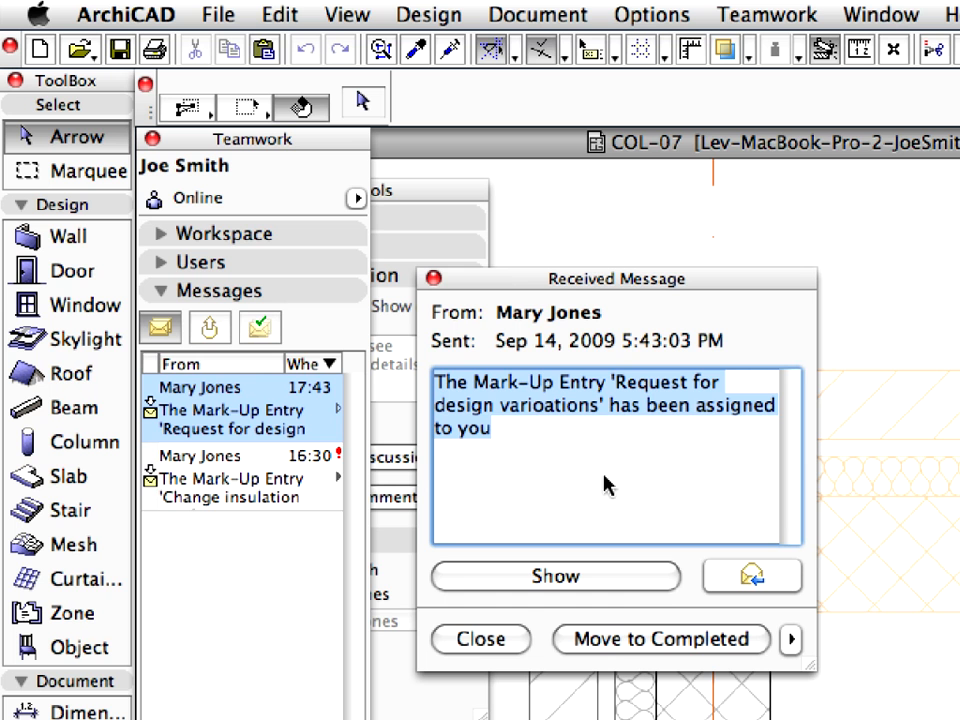
Receive and show the mark-up elements attached to the message on the floor plan, and clear their selection.
click(672, 578)
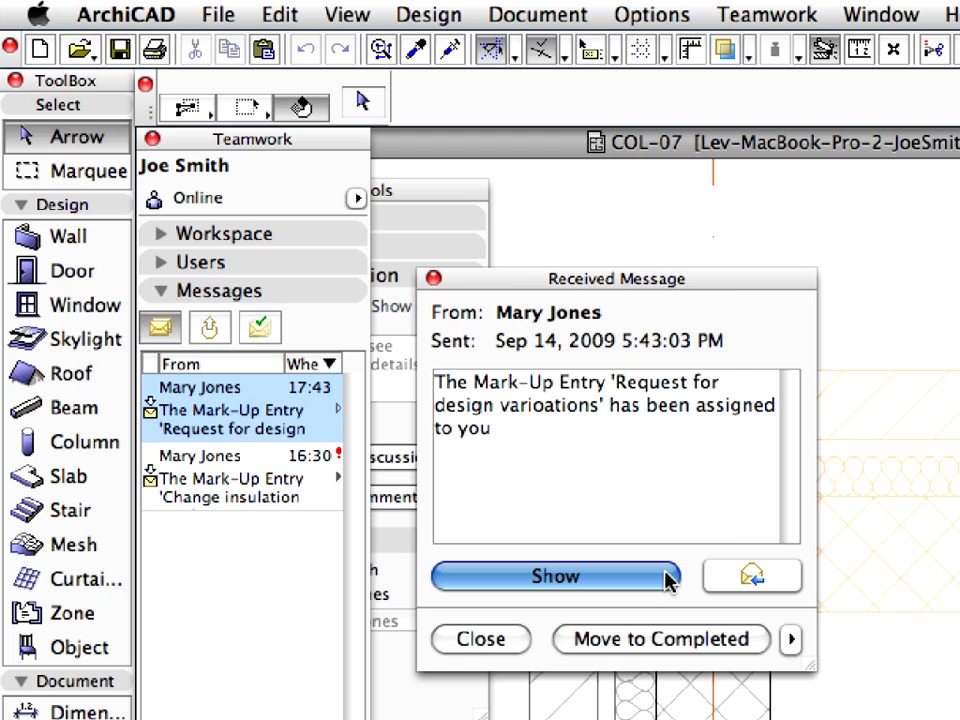
click(664, 578)
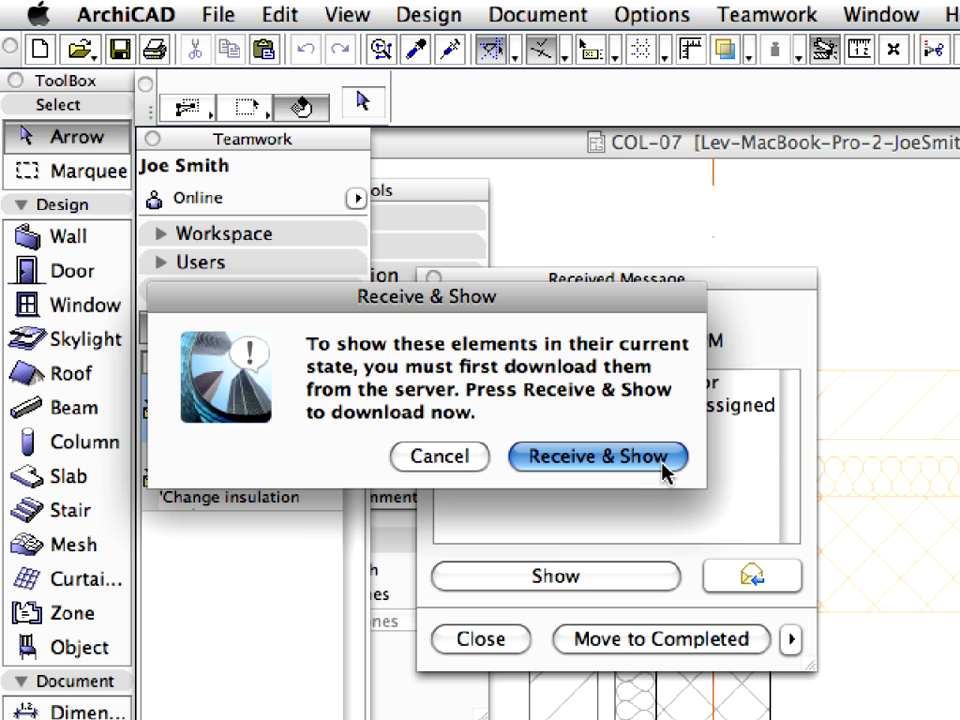
click(597, 456)
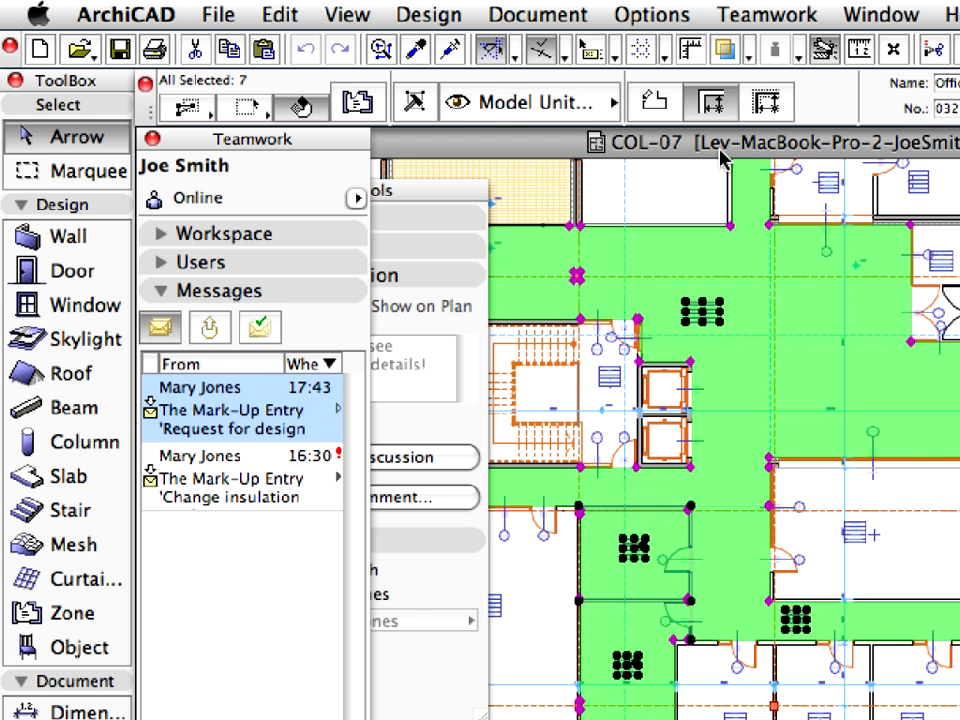
key(Escape)
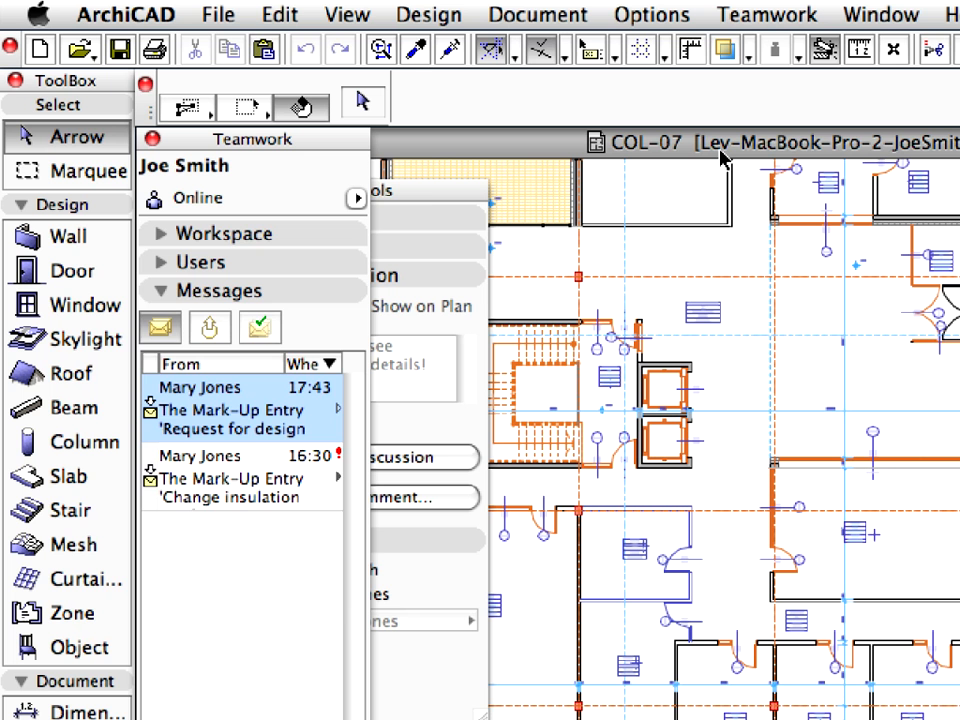
Expand the Teamwork palette's Users and Workspace sections and open the saved view 7.5.2 Create Versions from Chapter 07.
click(325, 261)
click(326, 240)
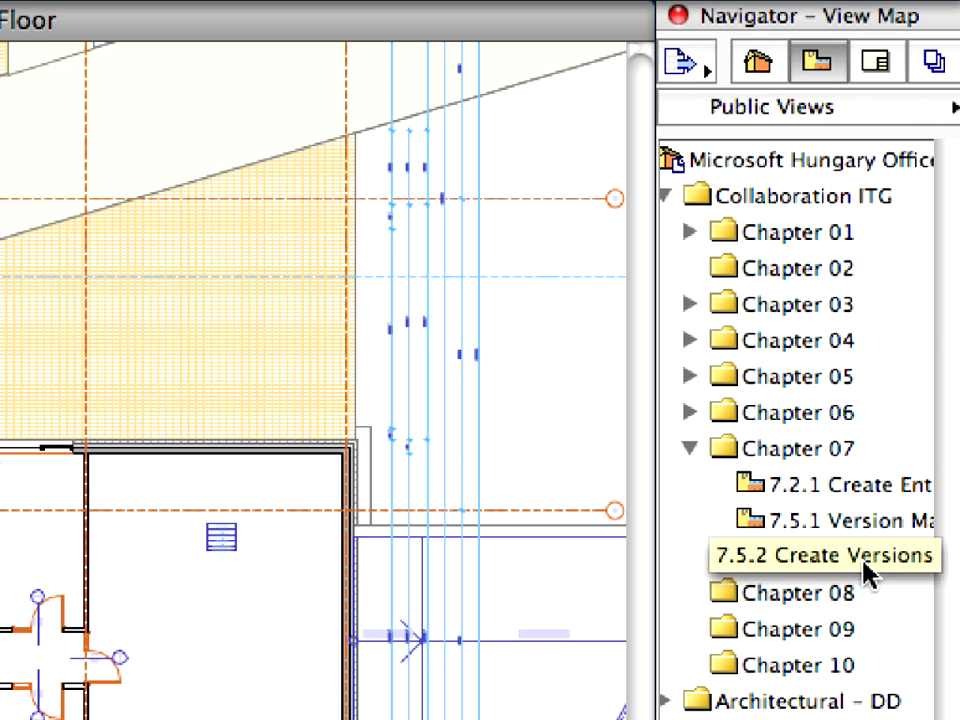
double_click(866, 574)
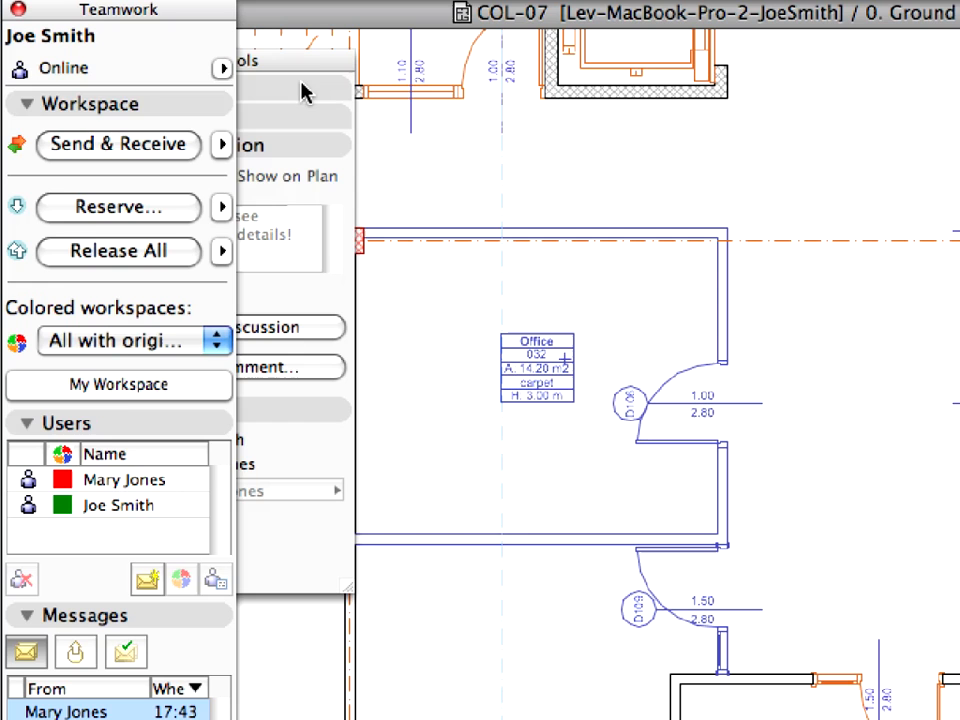
Bring the Mark-Up Tools palette to the front and make the Ground Floor entry requesting design variations active.
click(232, 102)
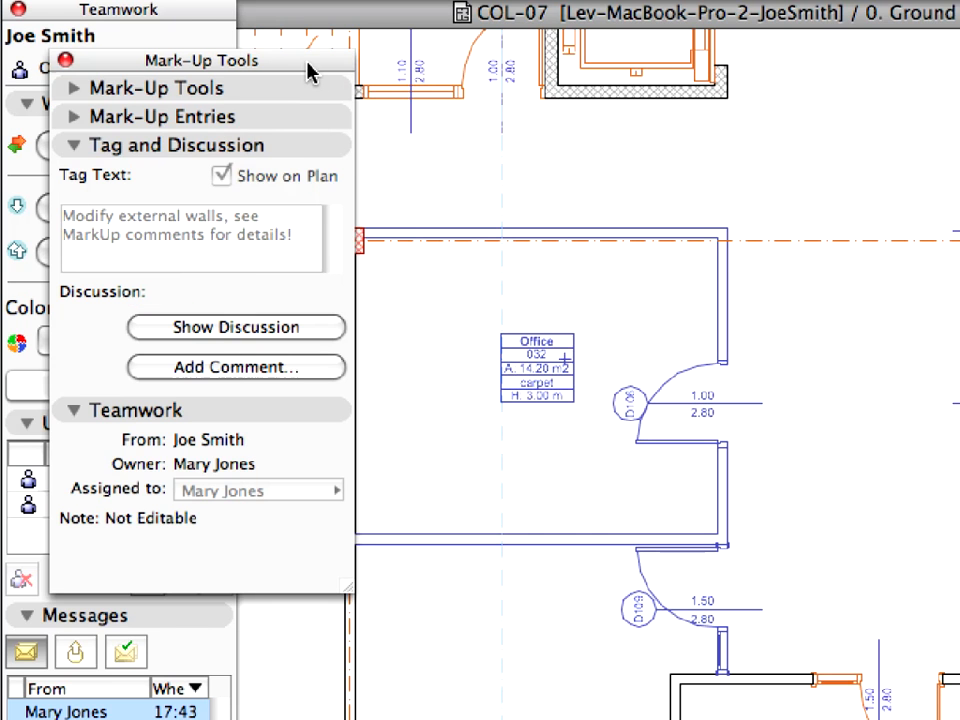
click(266, 145)
click(266, 172)
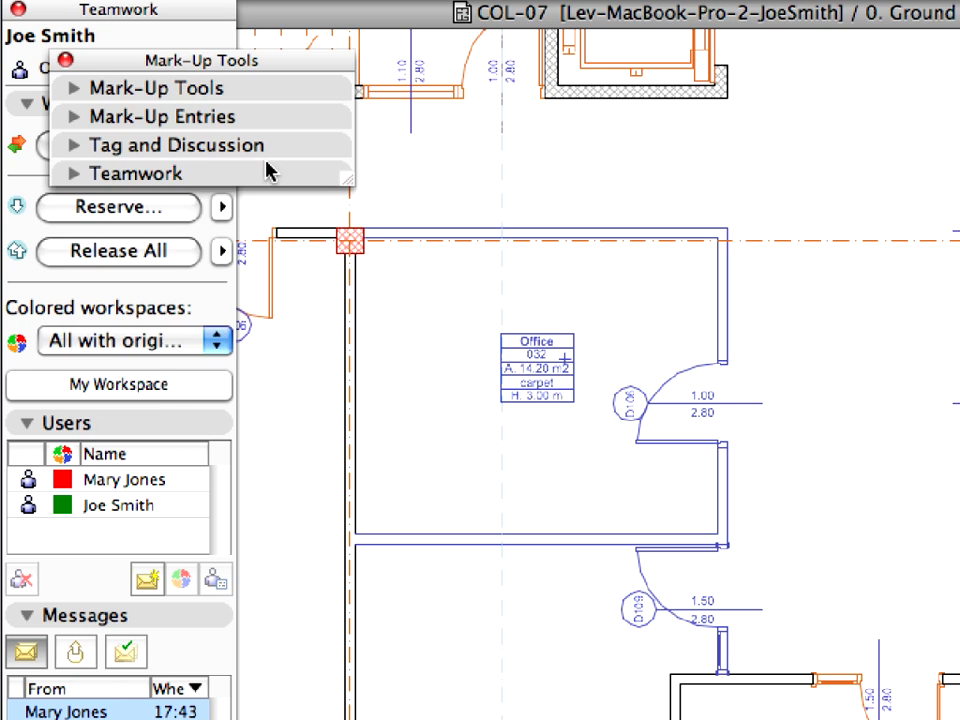
click(268, 118)
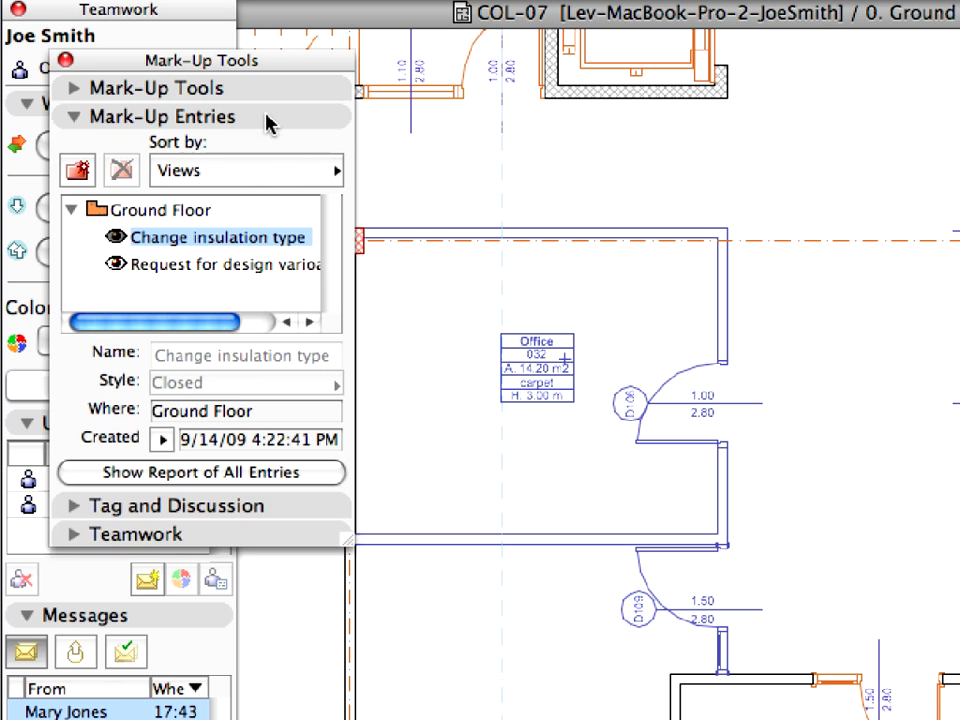
click(255, 266)
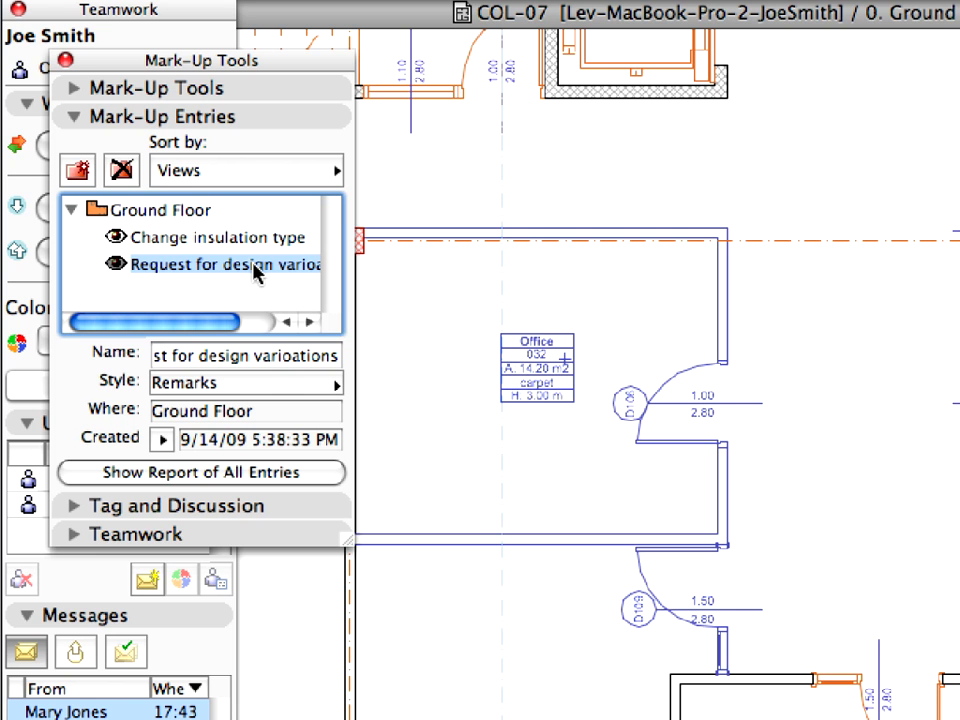
Read the full comment in the design variations request entry's discussion and close the discussion window.
click(280, 505)
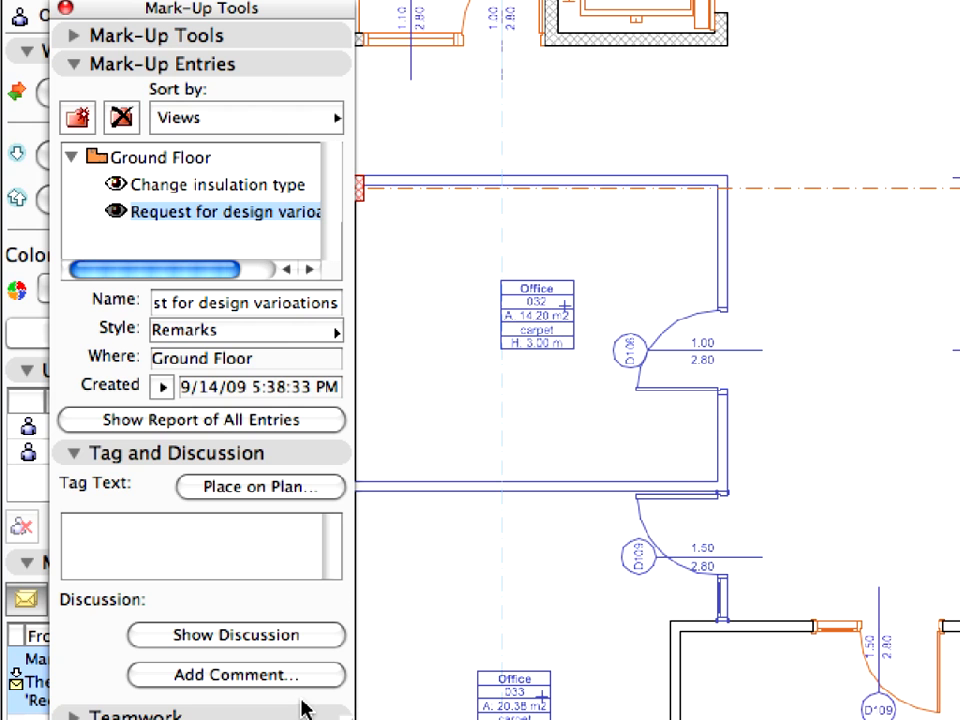
click(308, 637)
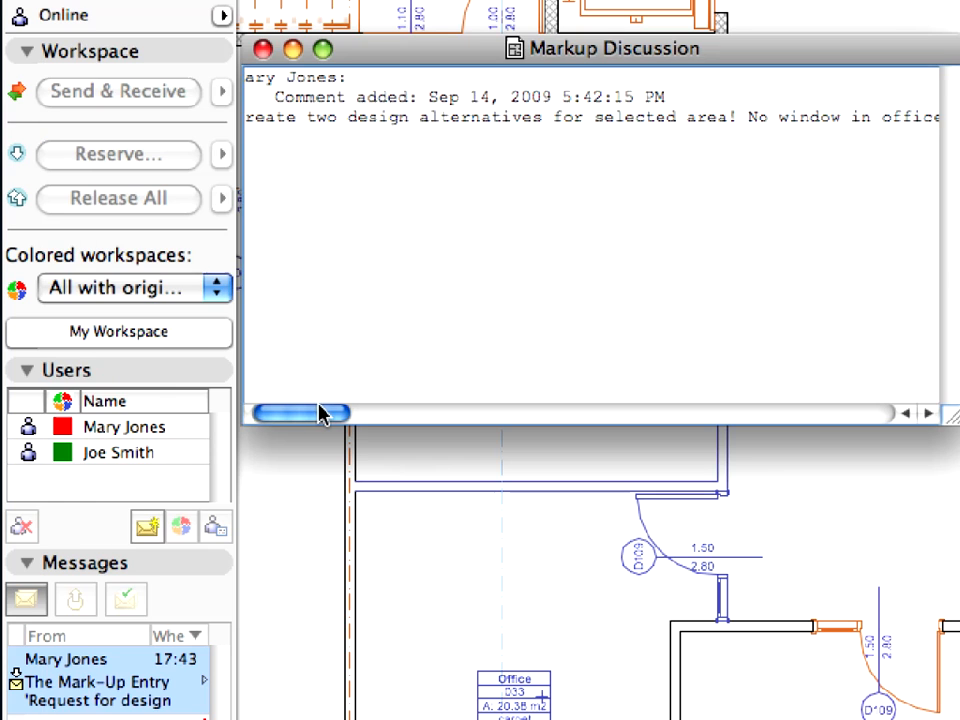
drag(319, 411, 407, 418)
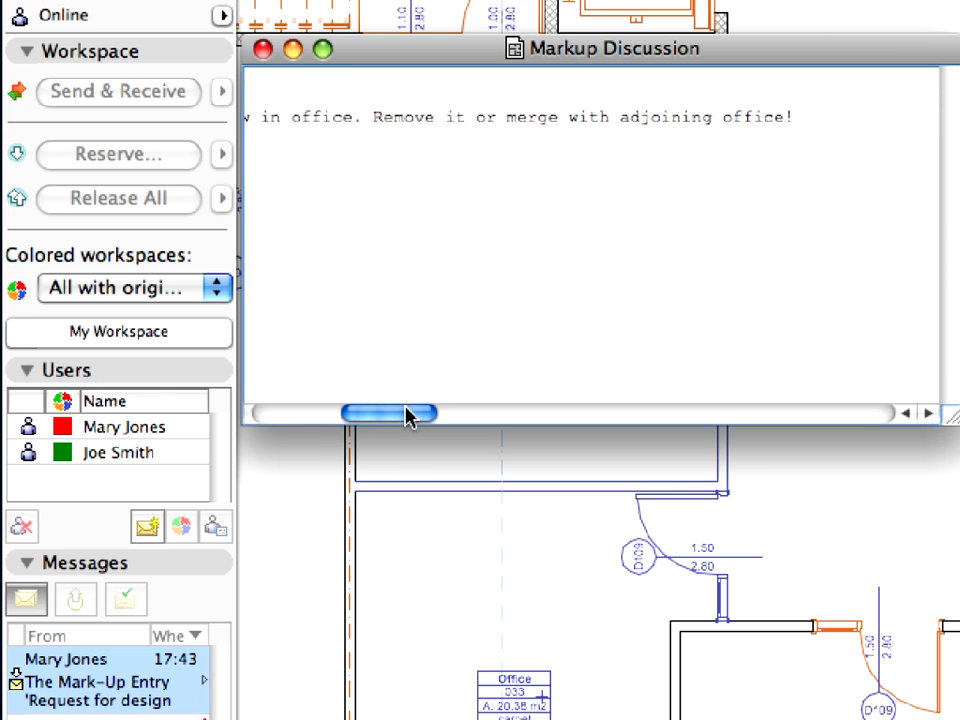
click(262, 50)
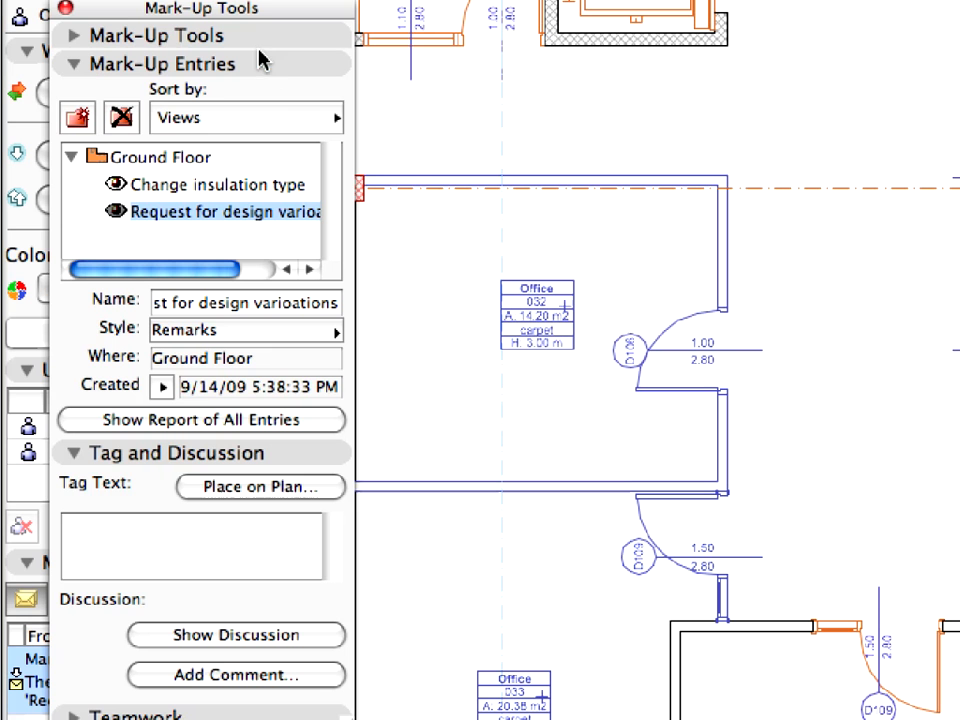
Create an In Progress mark-up entry named Design Version A from scratch as a response to the design variations request.
click(78, 118)
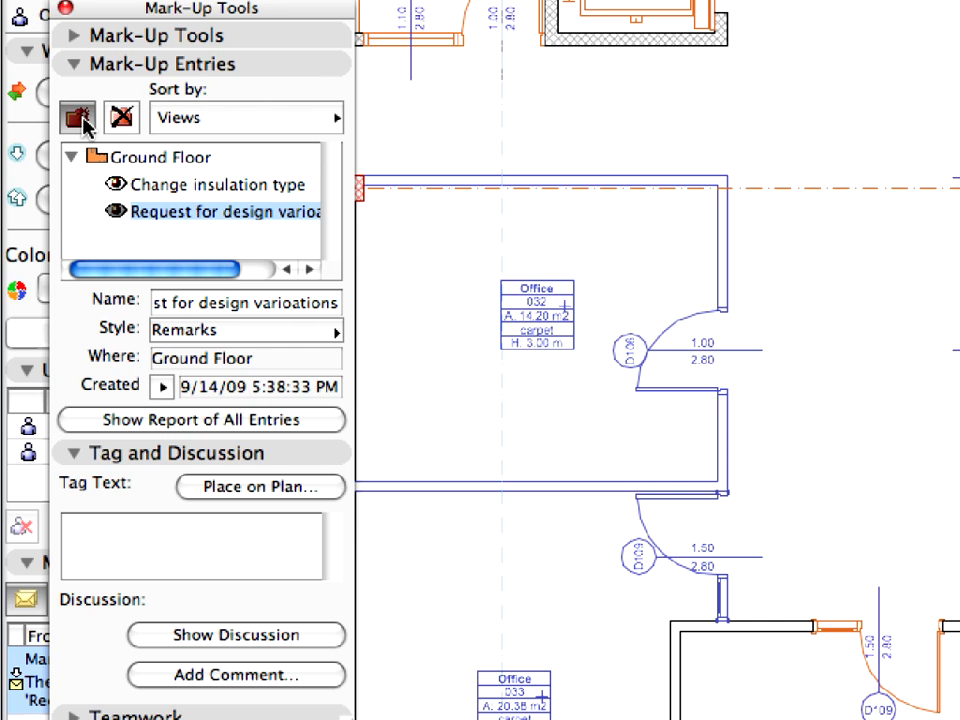
text(Design V)
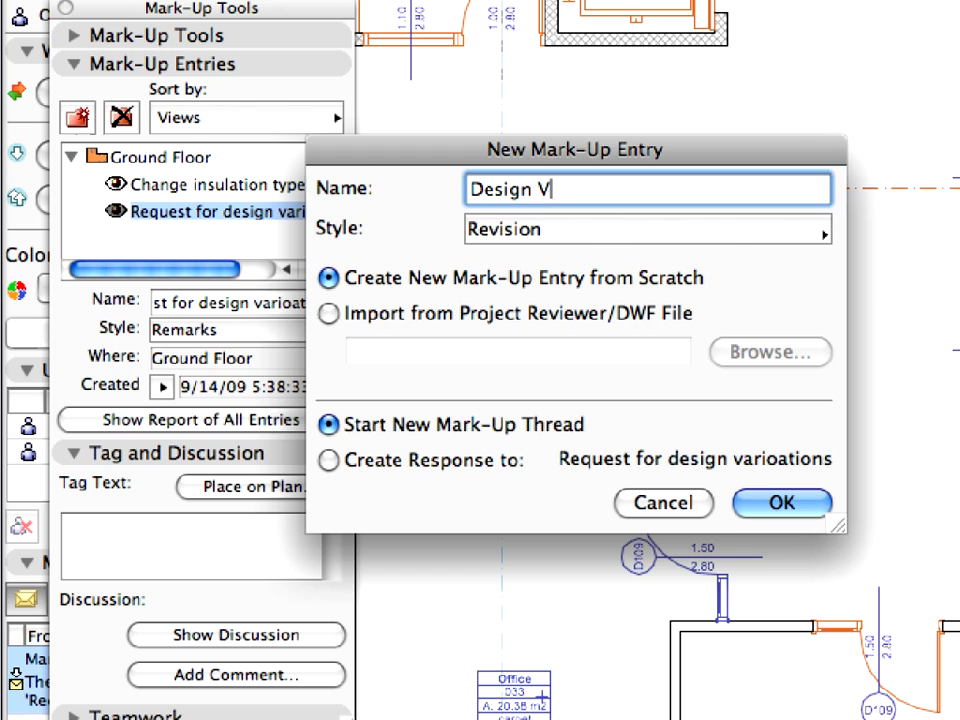
text(ersion A)
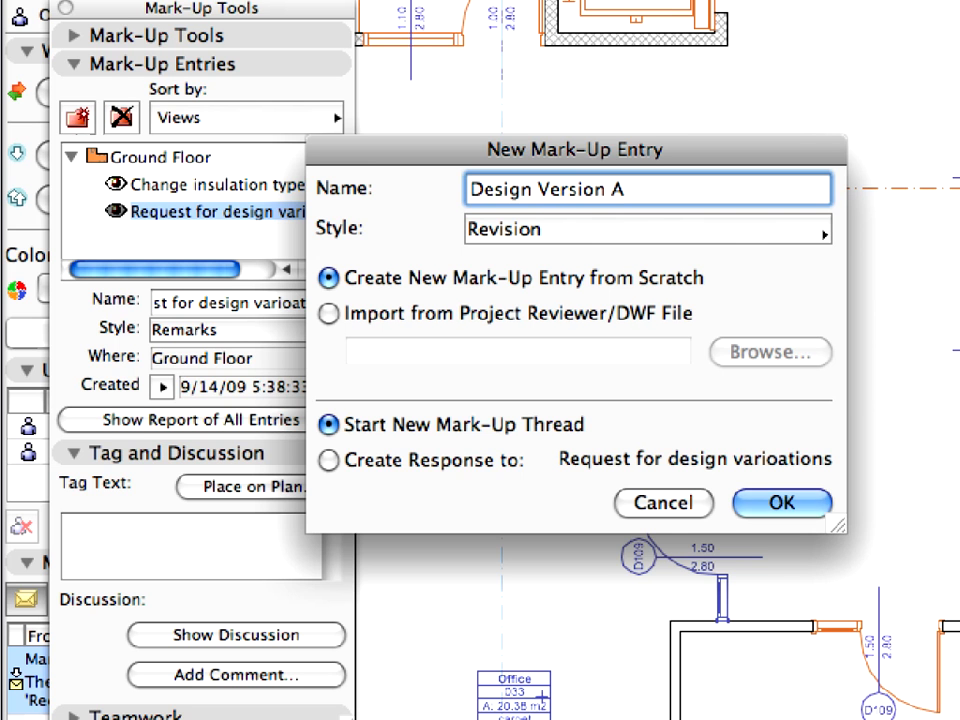
click(569, 230)
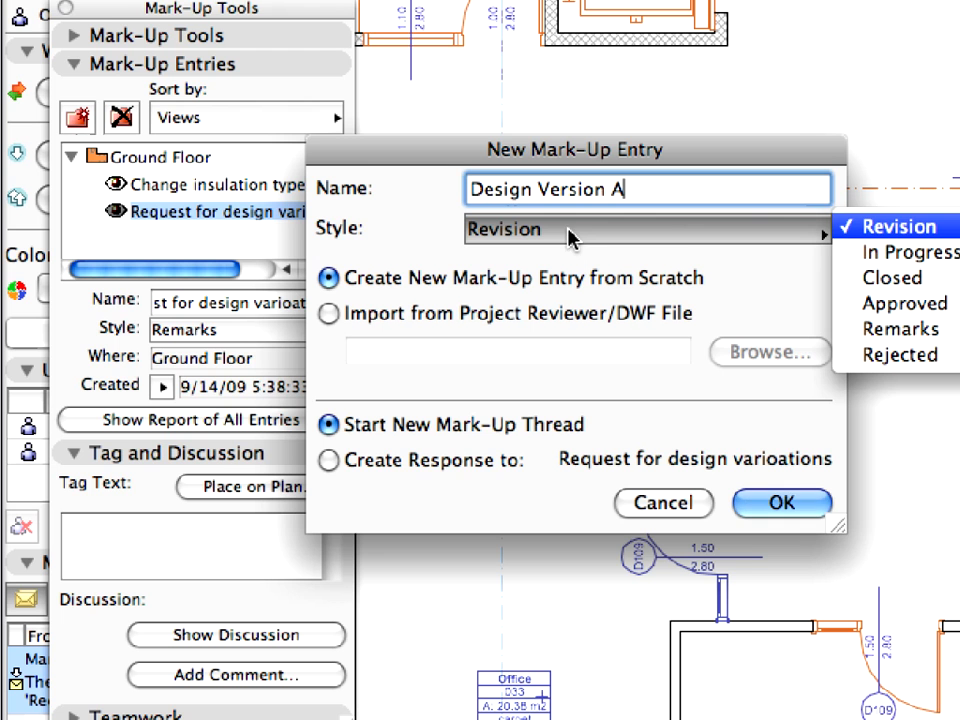
click(900, 262)
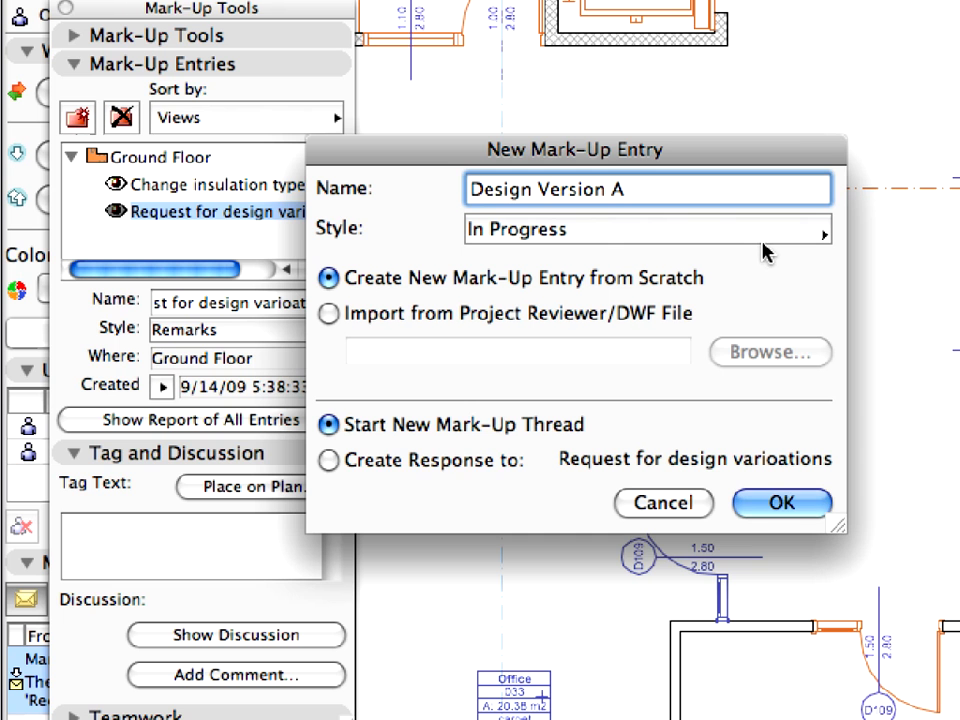
click(428, 465)
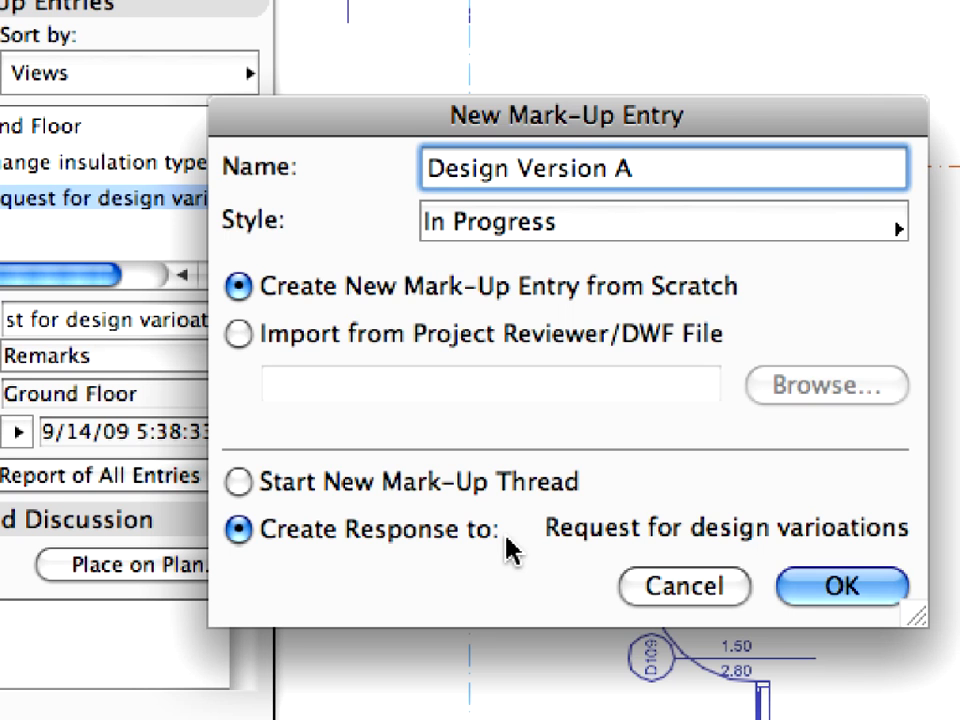
click(838, 588)
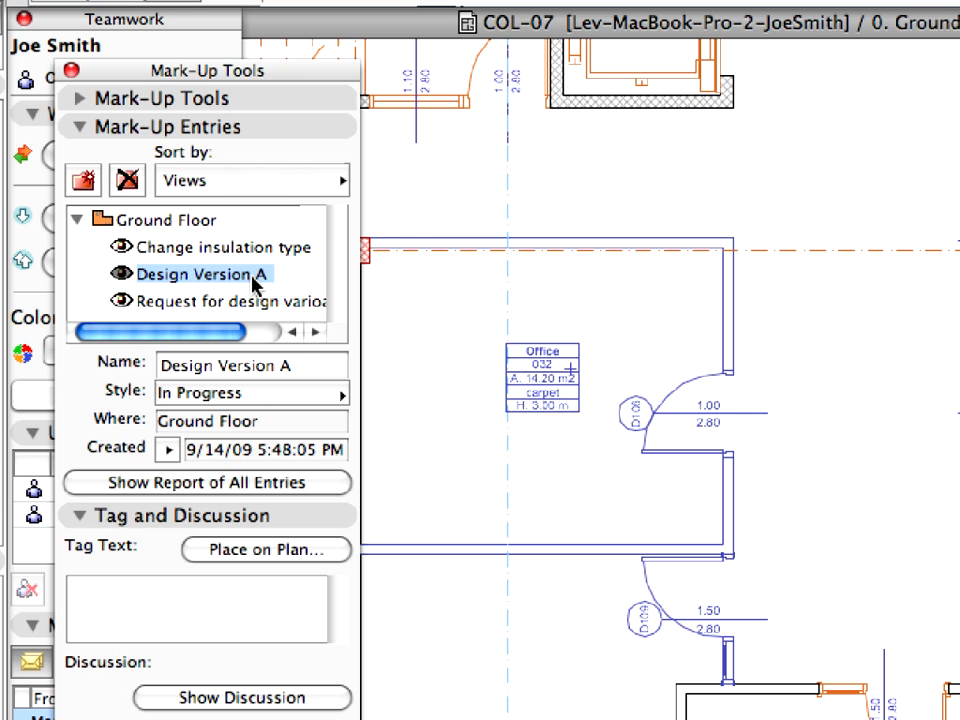
Sort the mark-up entries by thread and create an In Progress entry named Design Version B as a response to the design variations request.
click(345, 182)
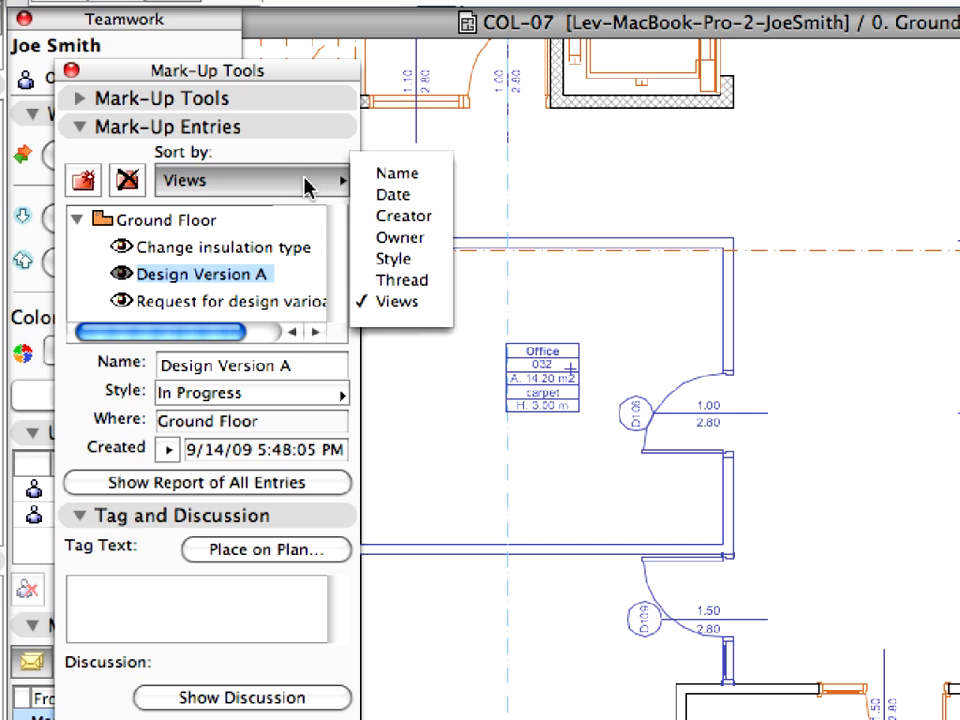
click(427, 284)
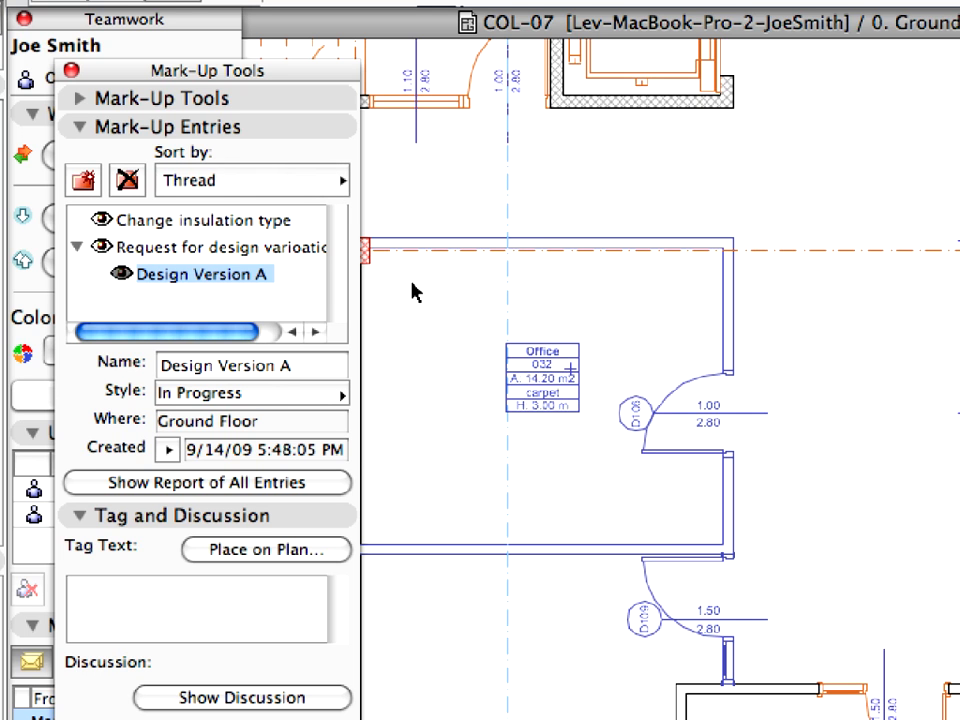
click(195, 250)
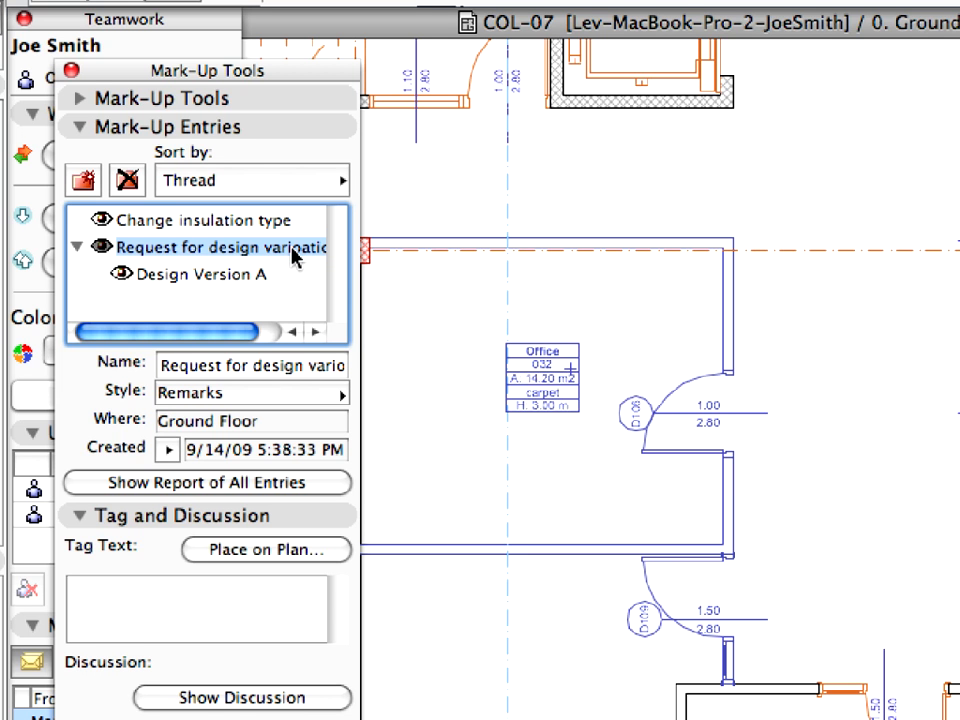
click(85, 180)
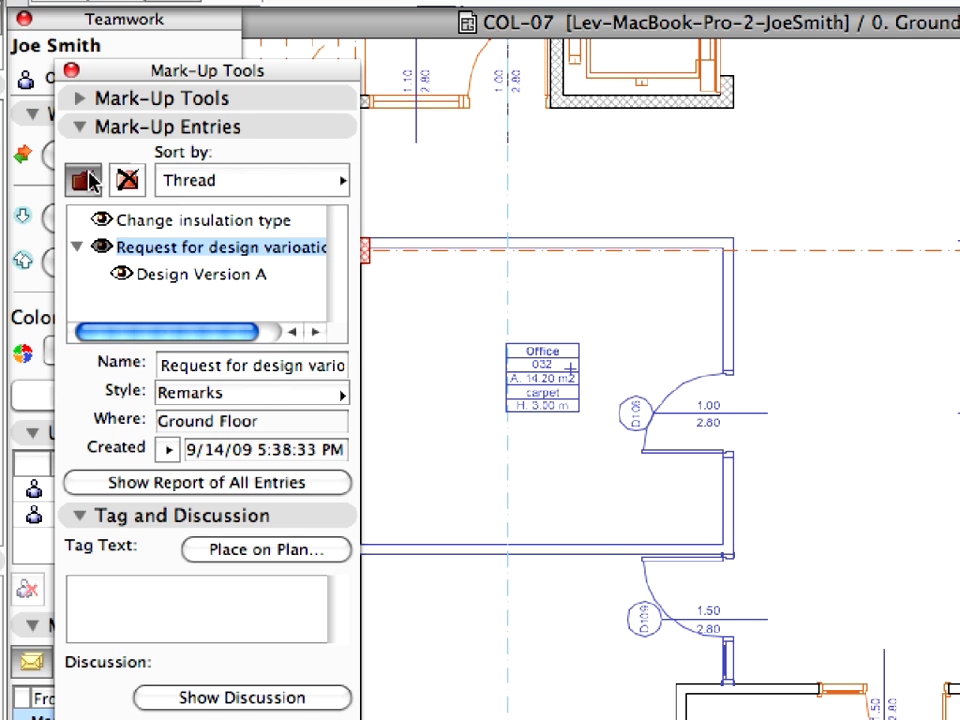
text(Design Version B)
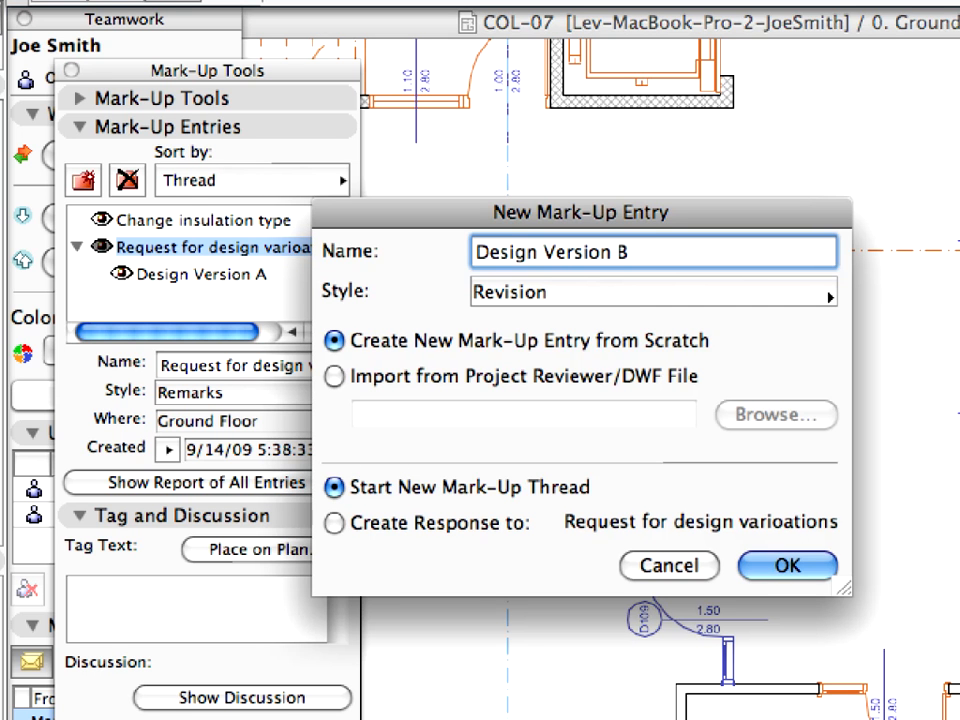
click(568, 300)
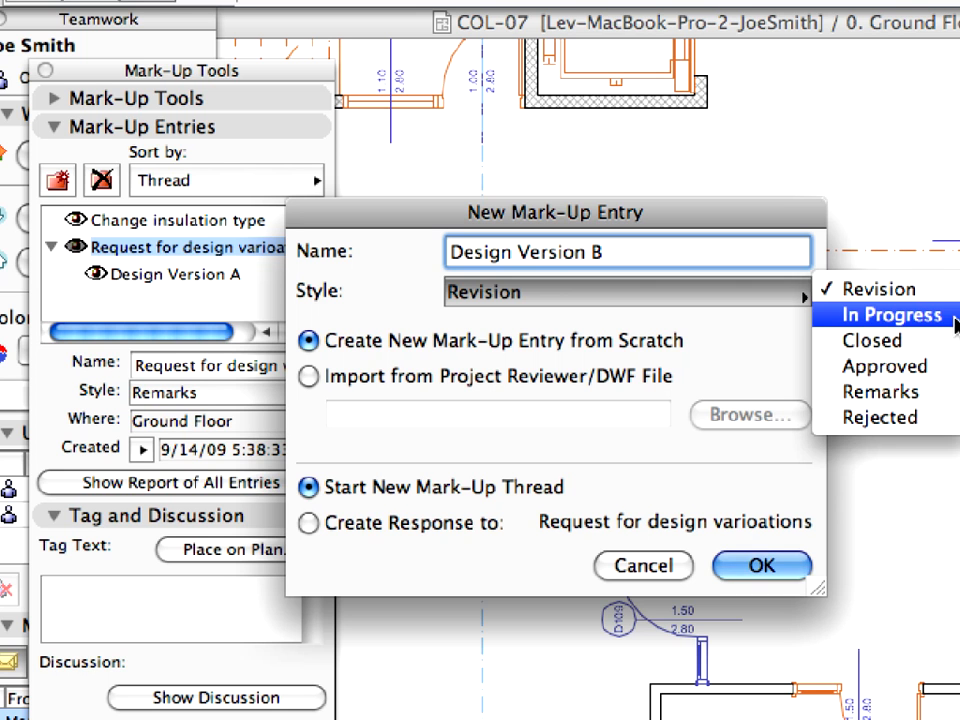
click(950, 316)
click(341, 531)
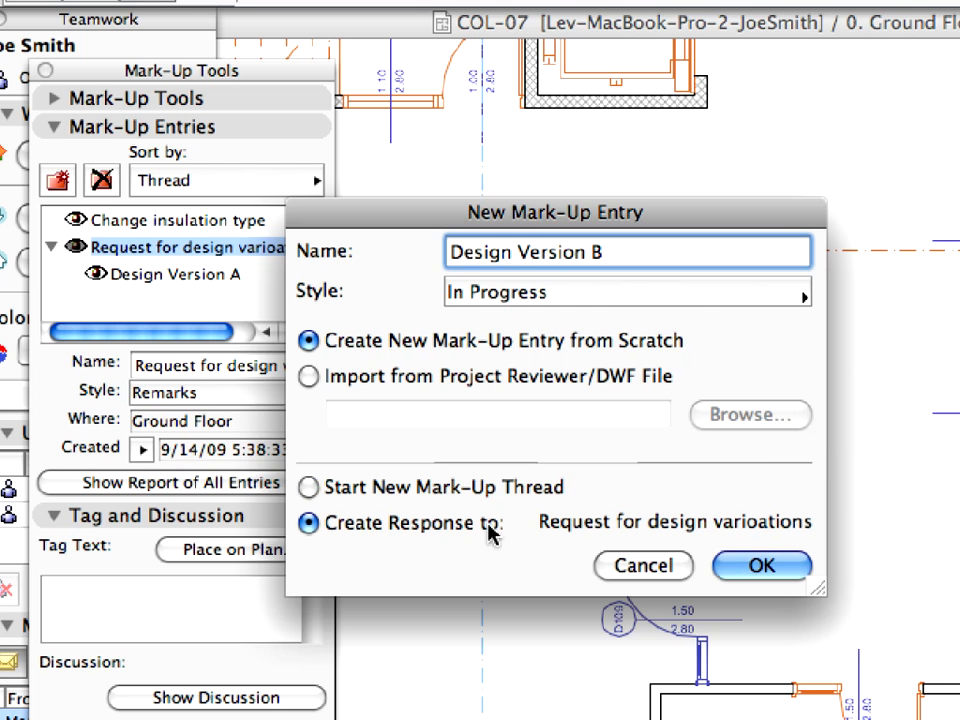
click(805, 575)
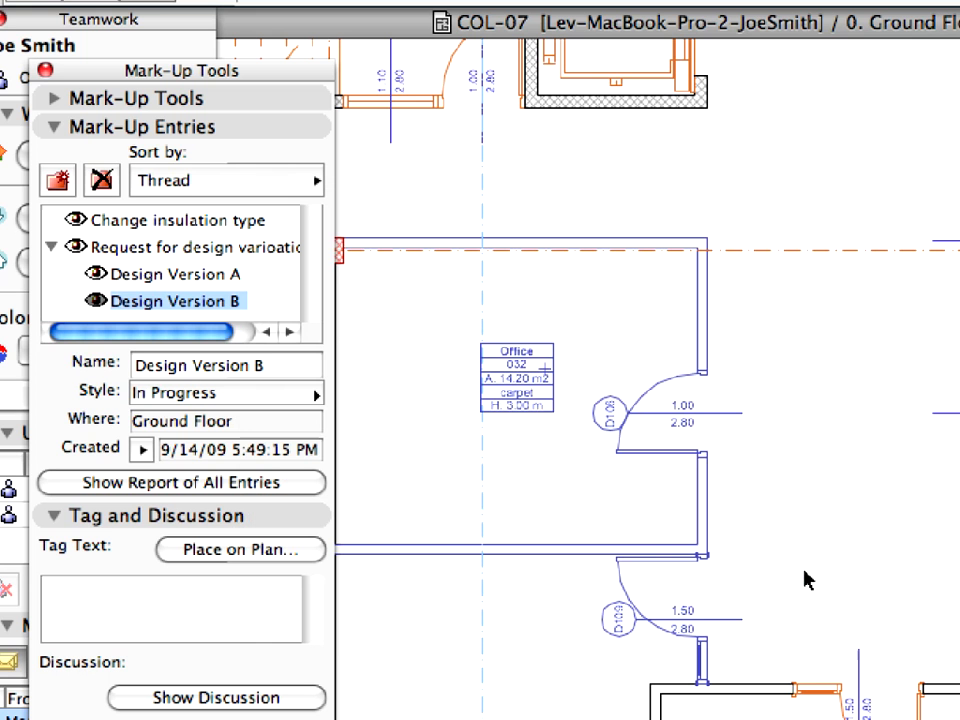
Make the design variations request entry active and hide its mark-up elements on the floor plan.
click(233, 309)
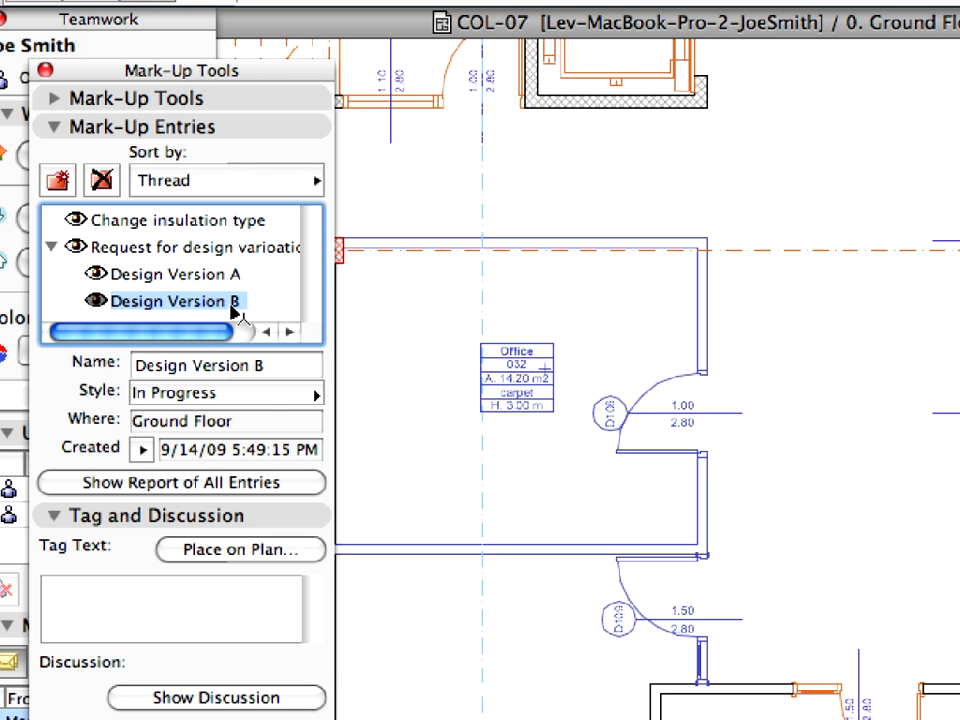
click(125, 250)
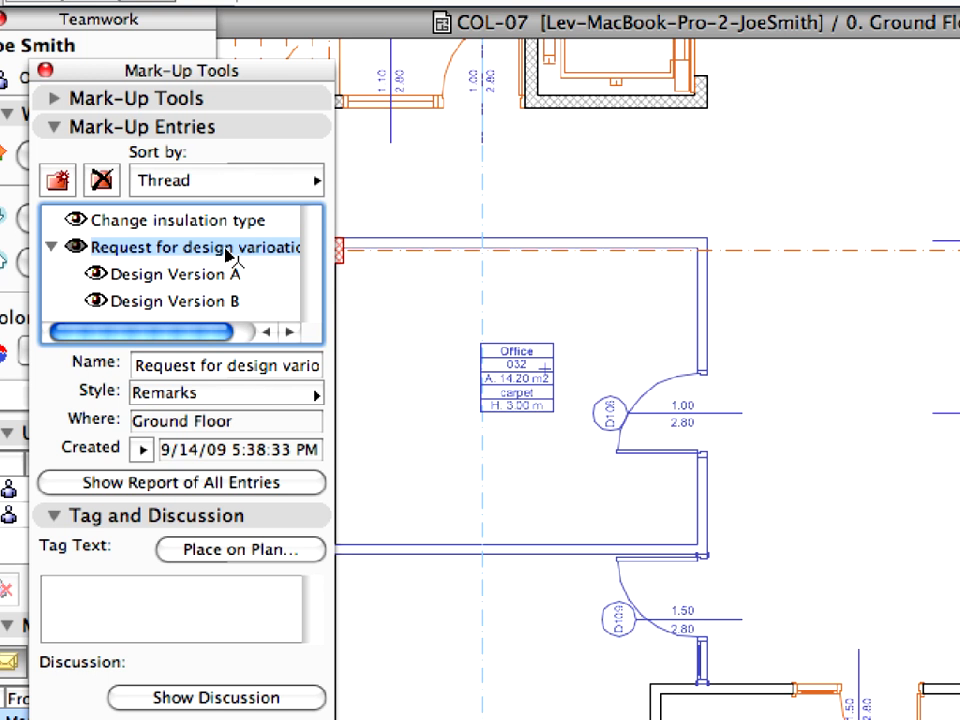
click(76, 248)
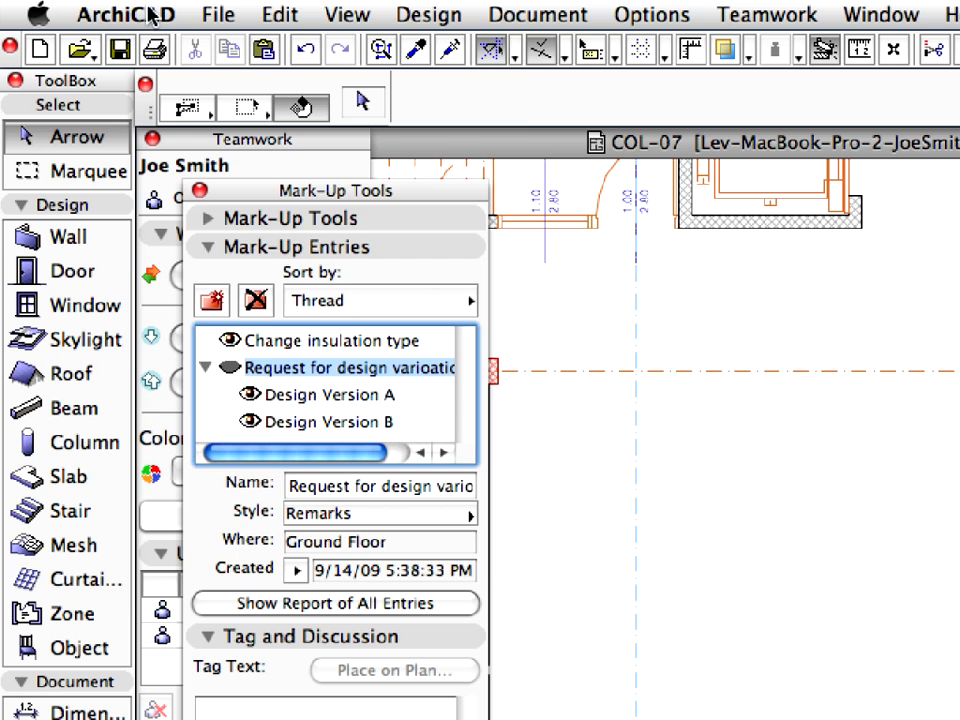
Merge the module file COL-07-05-01-Design Version A.mod from Chapter 07 at its original location, zooming to the pasted elements.
click(114, 9)
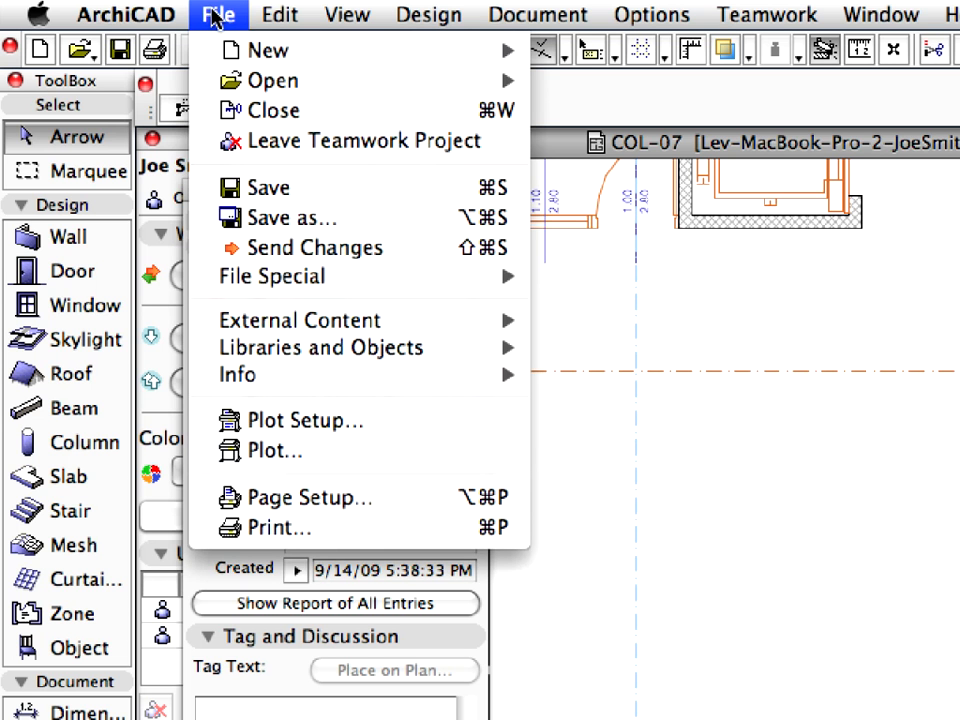
mouse_move(326, 274)
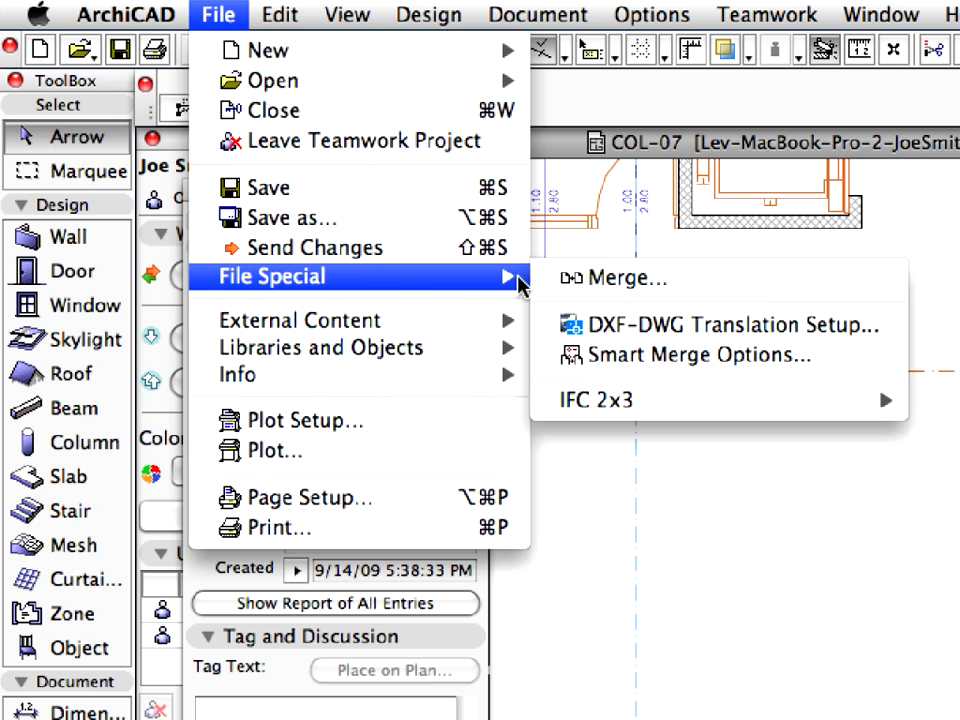
click(762, 285)
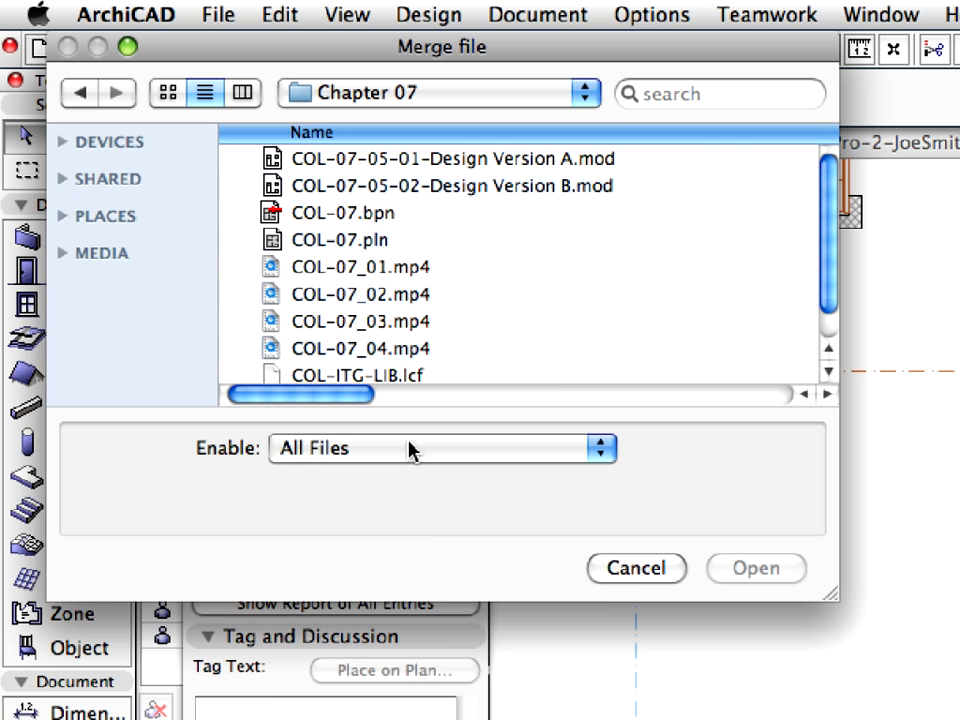
click(407, 450)
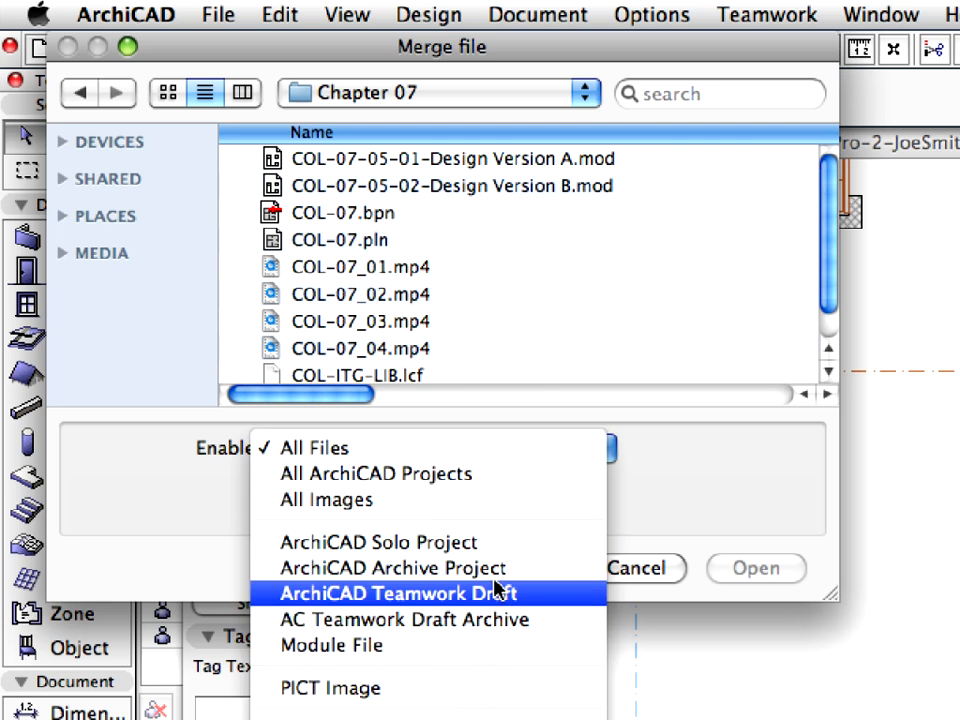
click(520, 648)
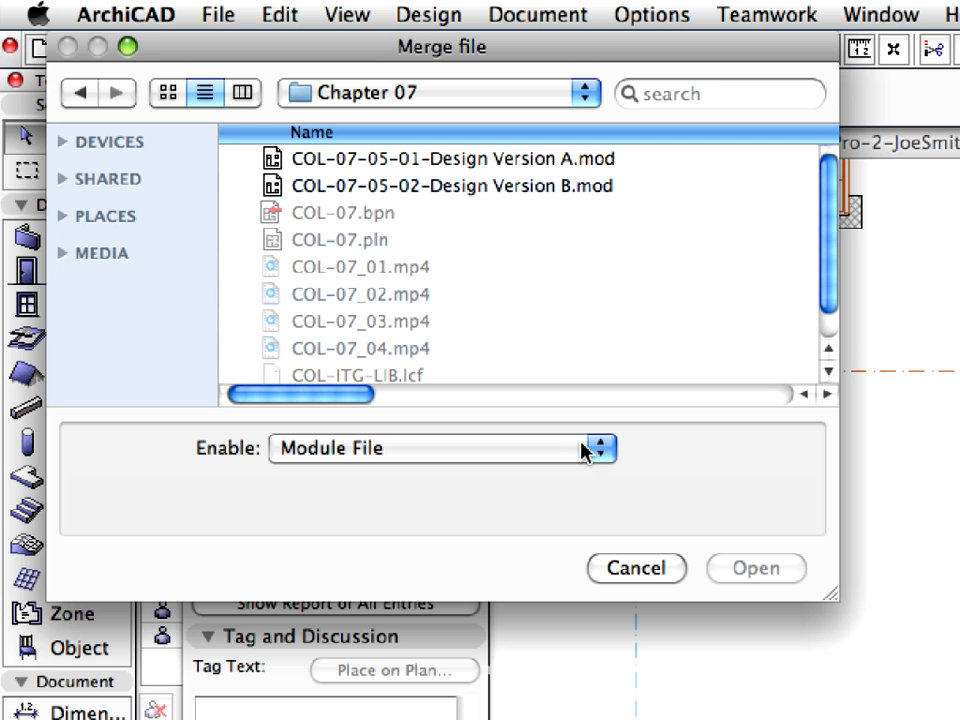
click(515, 164)
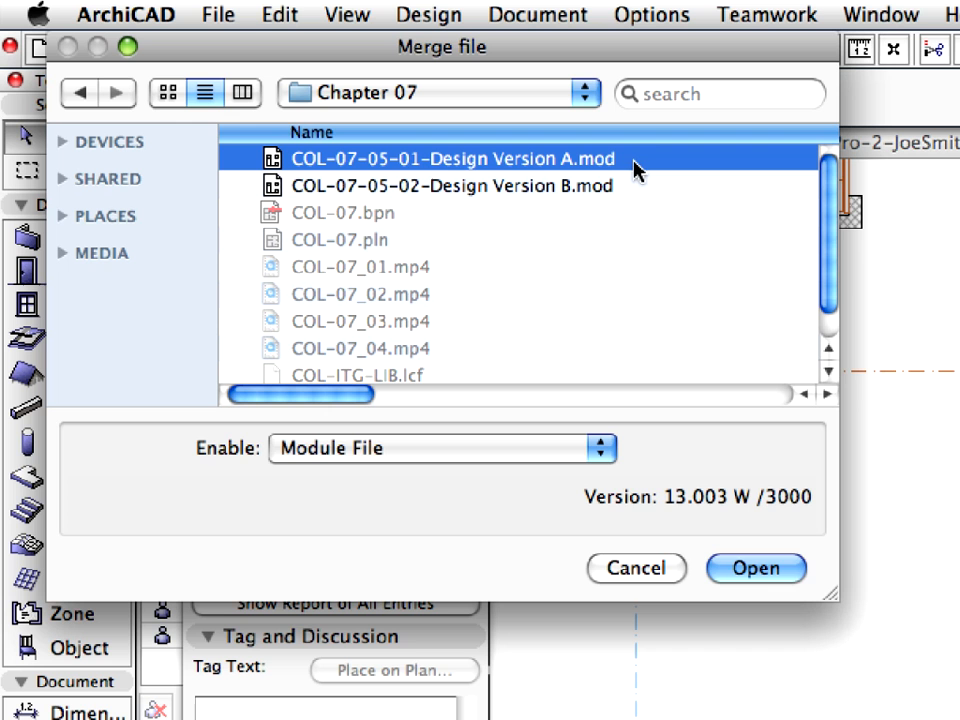
click(797, 566)
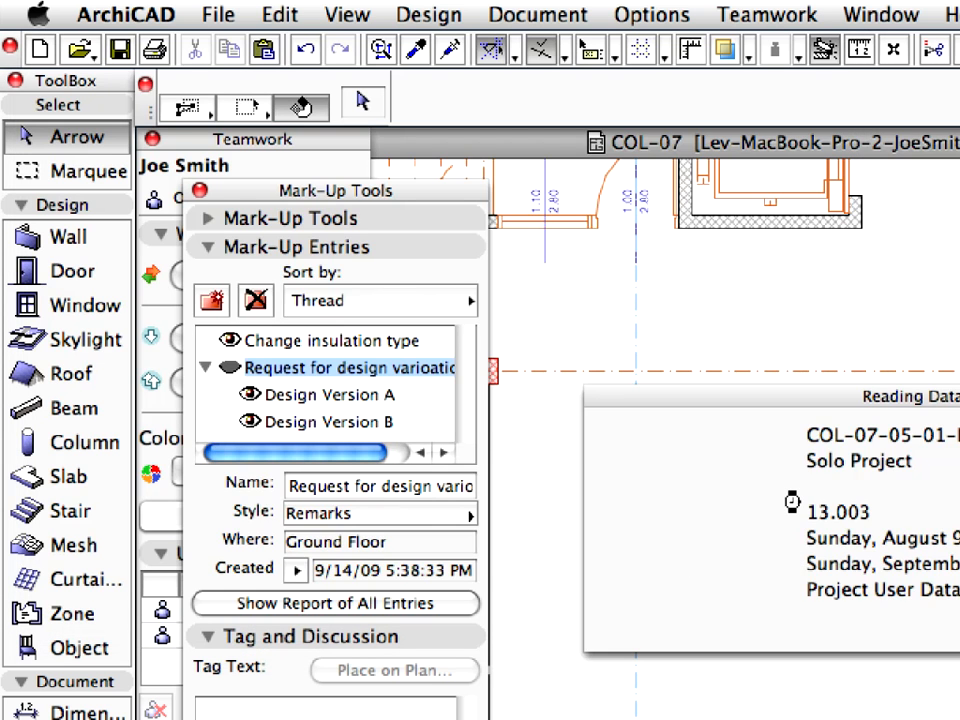
click(345, 322)
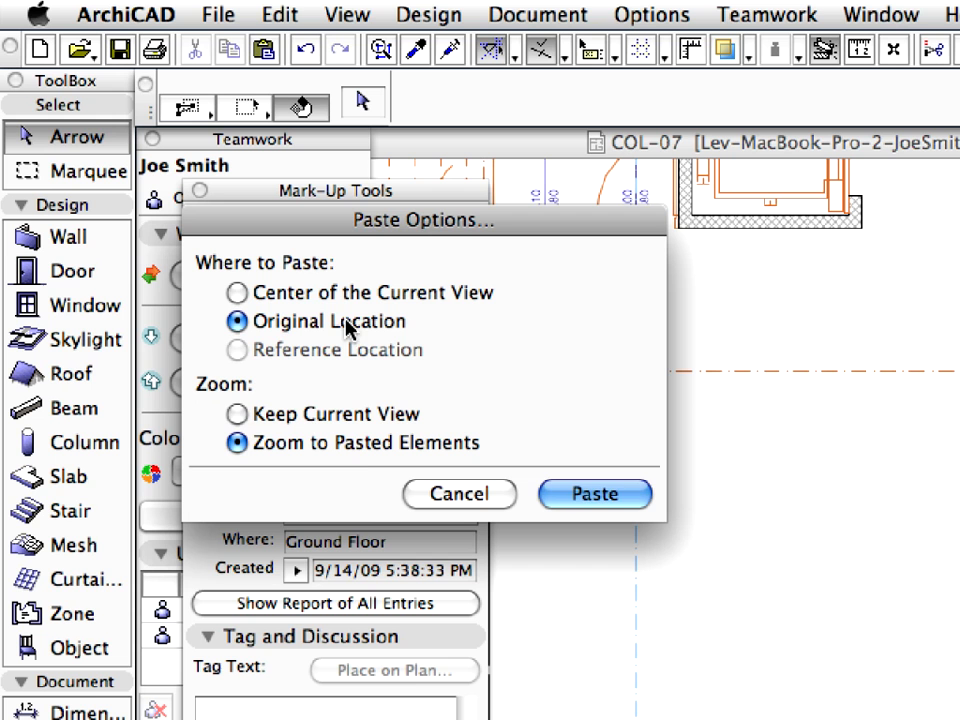
click(633, 503)
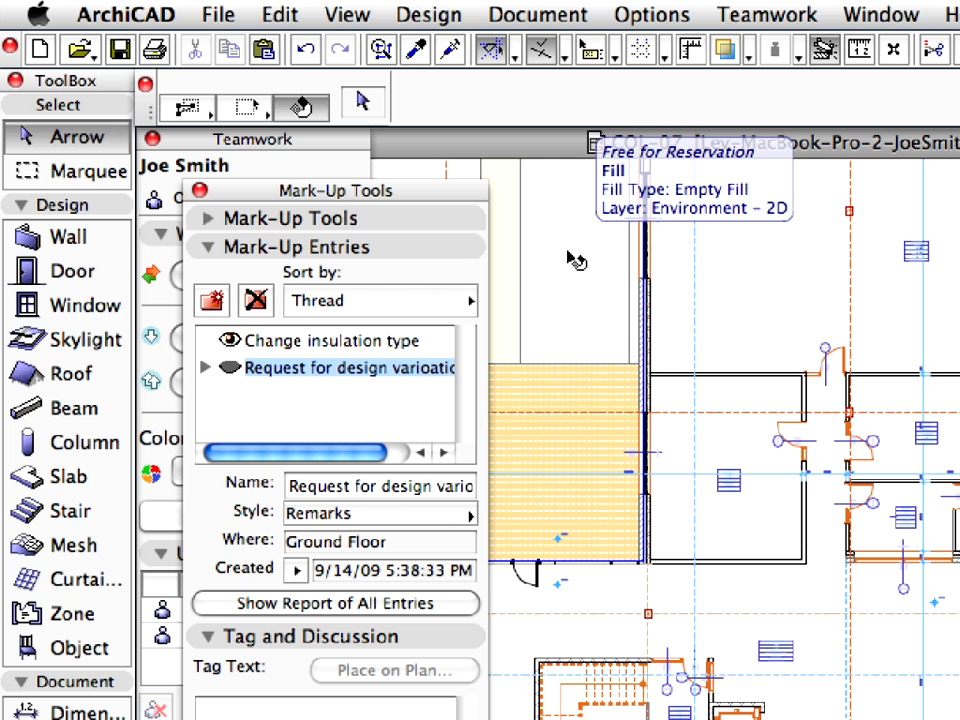
Undo and redo the merge to reselect its elements, and add them as corrections to the Design Version A entry.
click(301, 50)
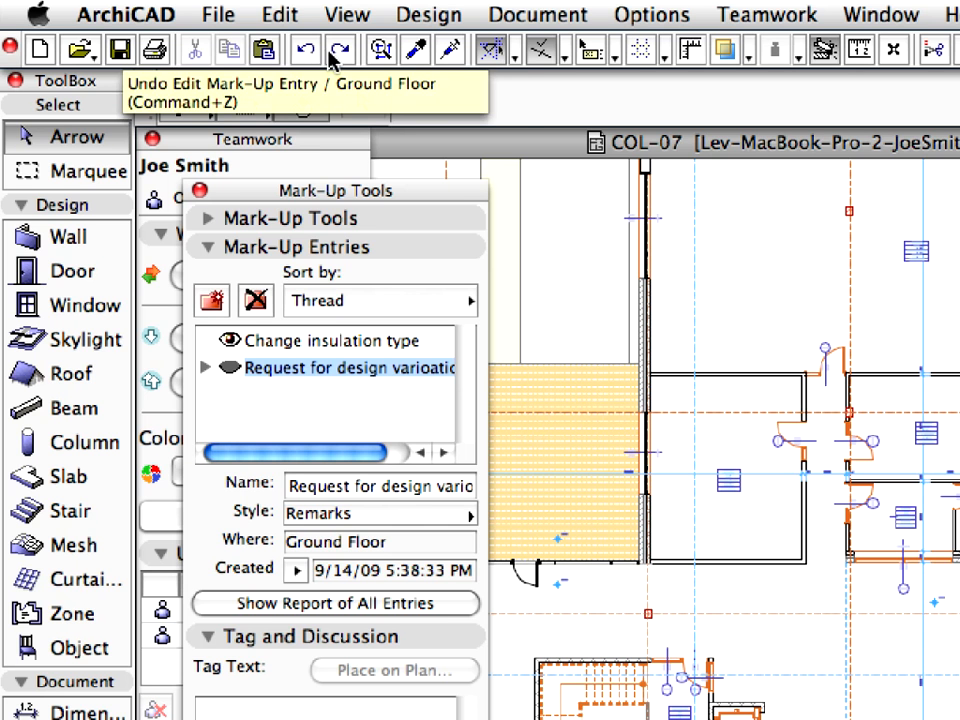
click(339, 50)
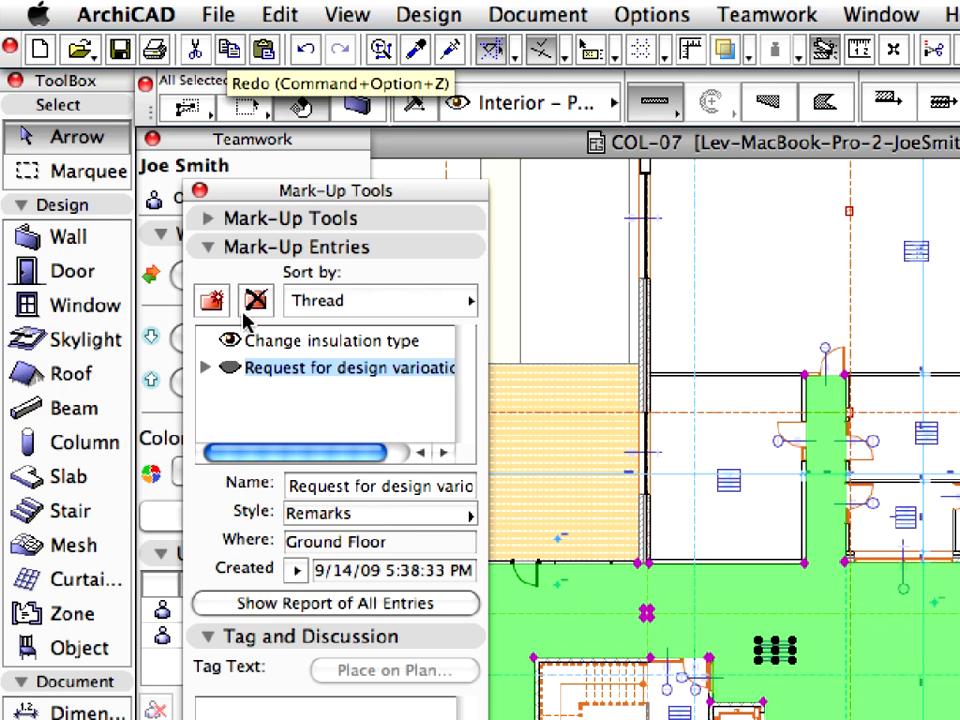
click(206, 368)
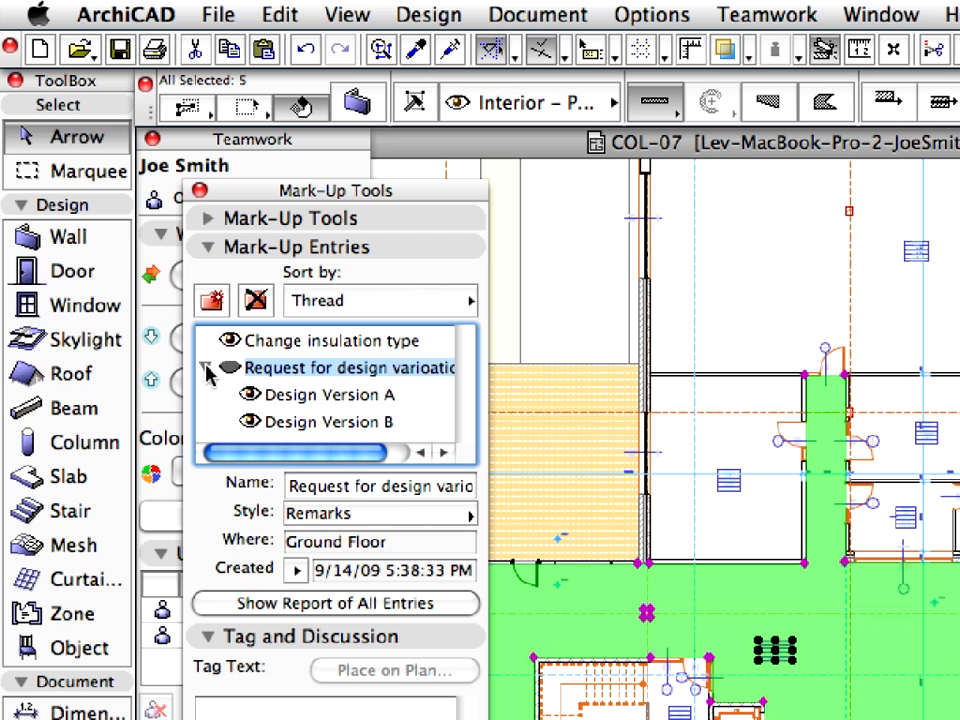
click(315, 396)
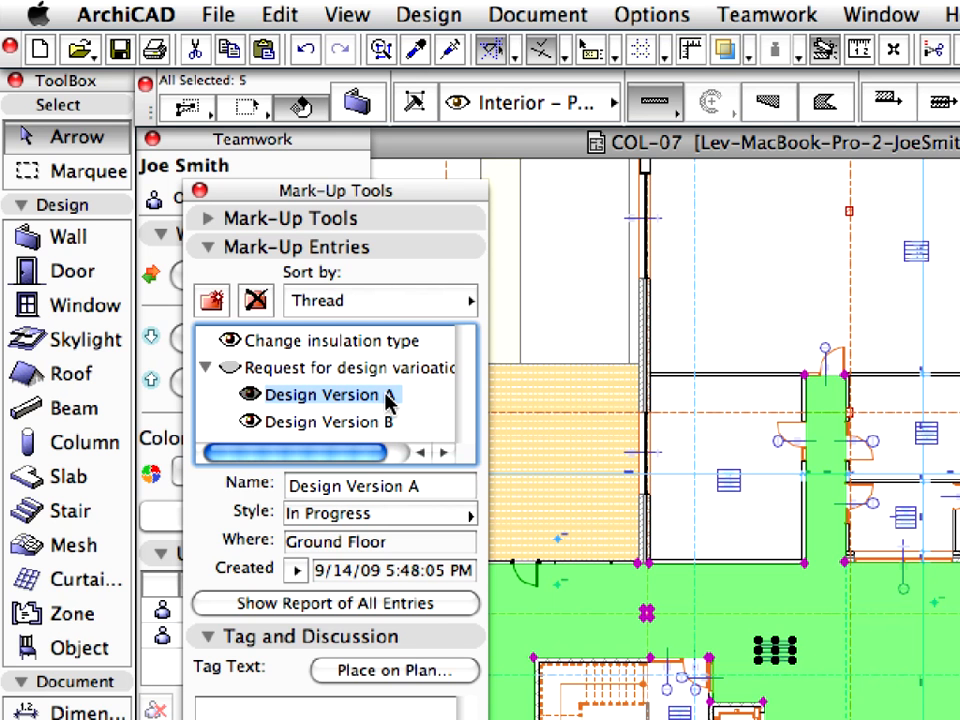
click(333, 226)
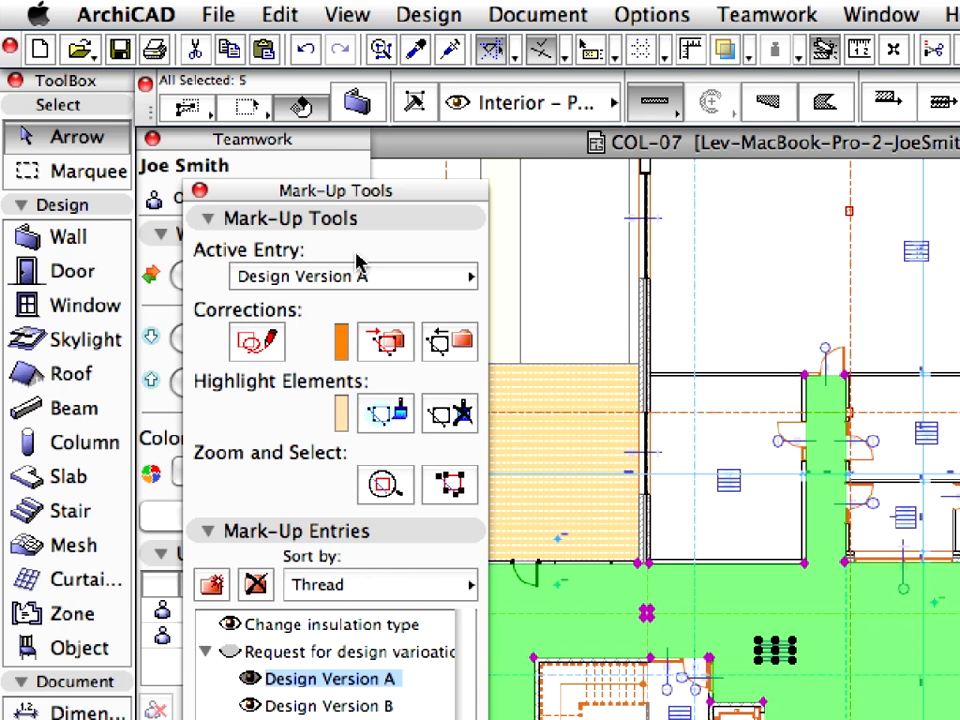
click(405, 346)
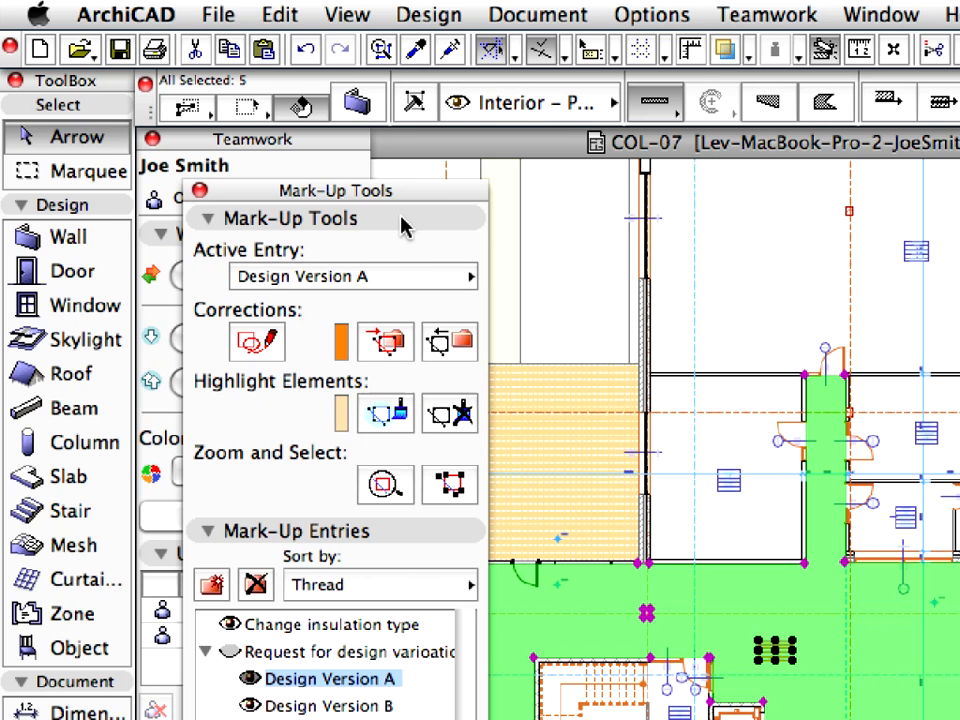
Clear the selection and hide the mark-up elements of the Design Version A entry.
key(Escape)
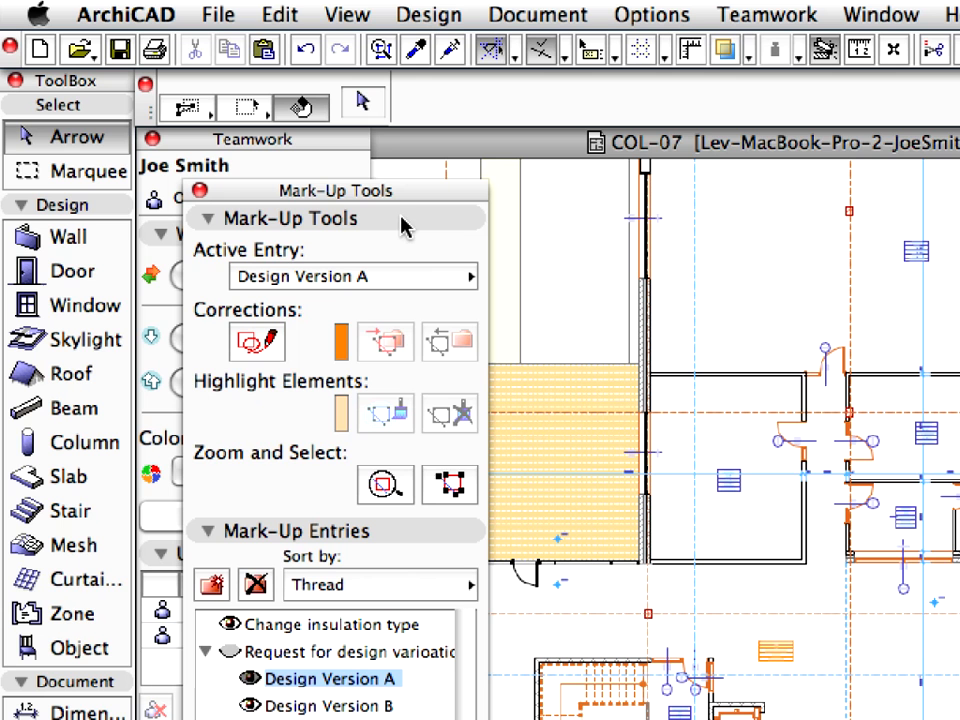
click(251, 679)
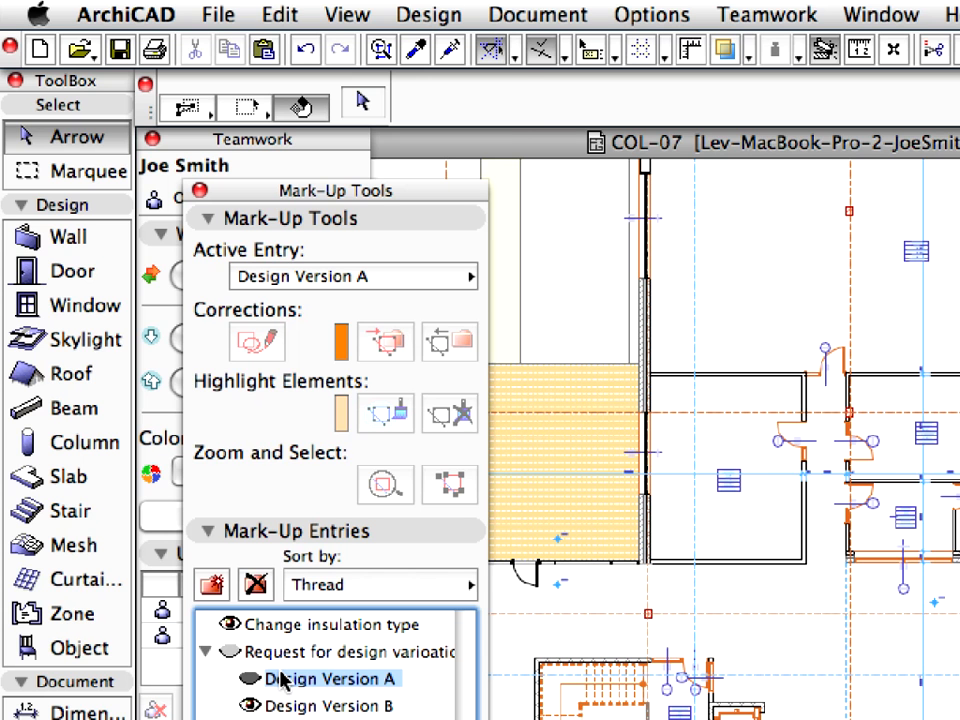
Merge the module file COL-07-05-02-Design Version B.mod from Chapter 07 at its original location, zooming to the pasted elements.
click(230, 14)
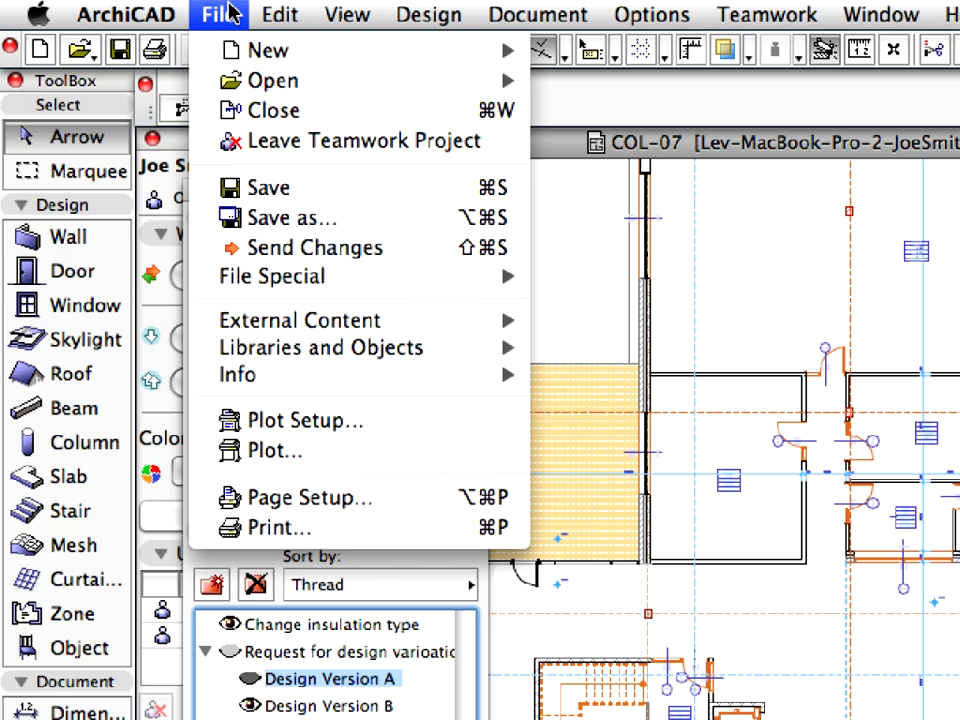
mouse_move(340, 285)
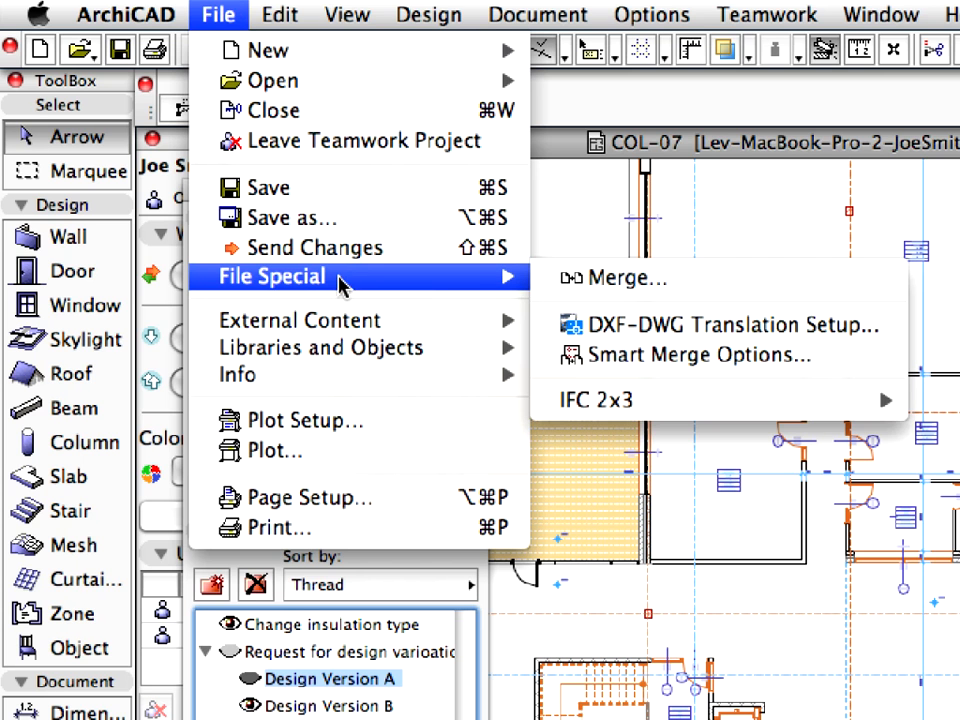
click(762, 280)
click(536, 244)
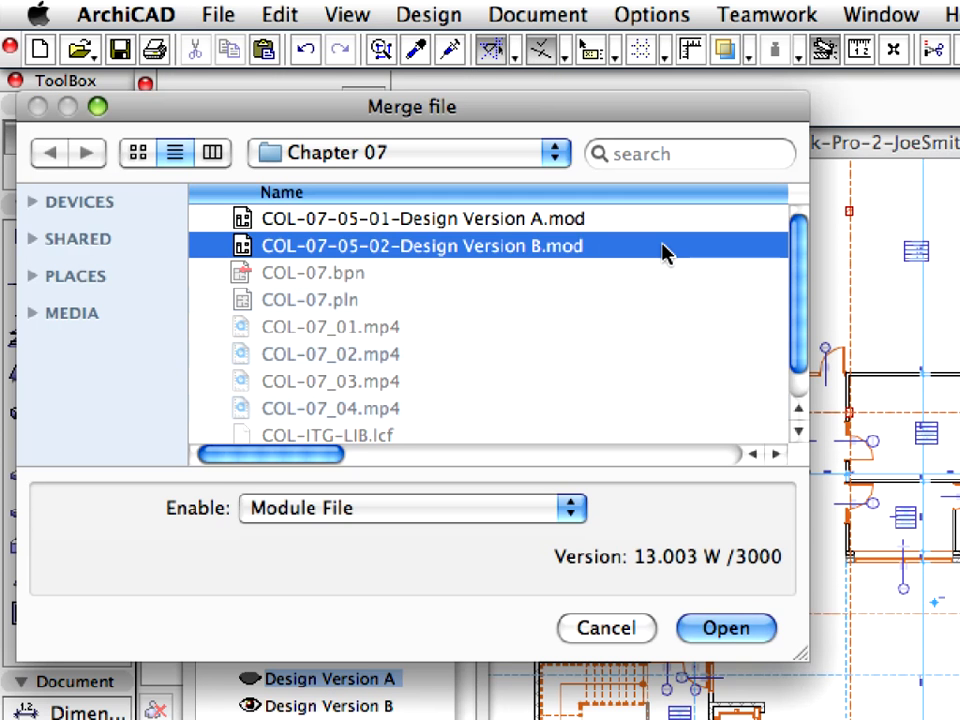
click(727, 627)
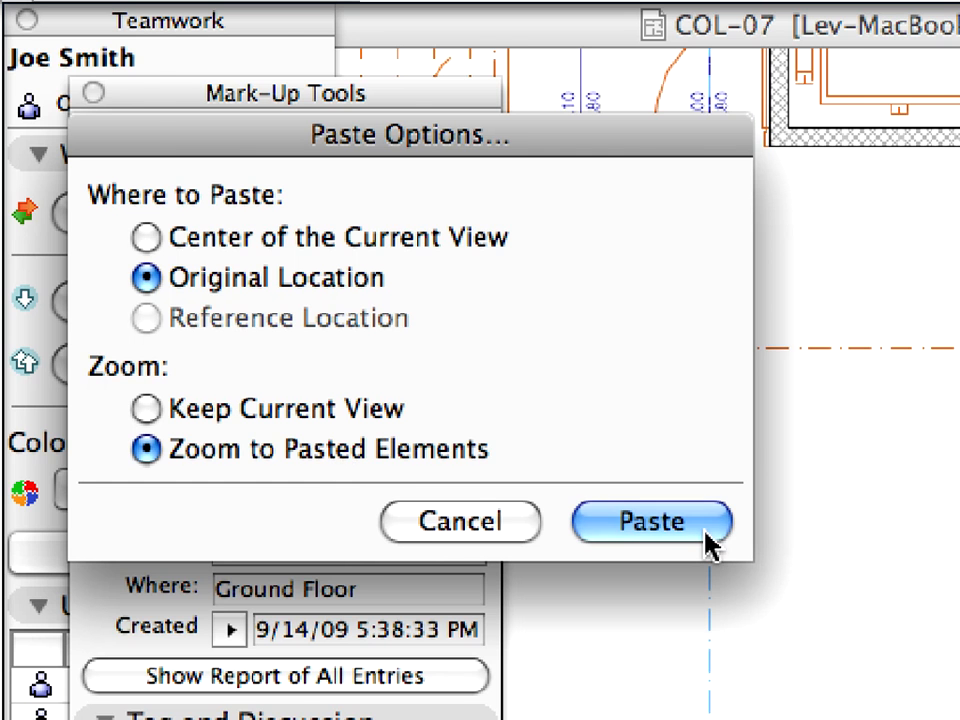
click(709, 543)
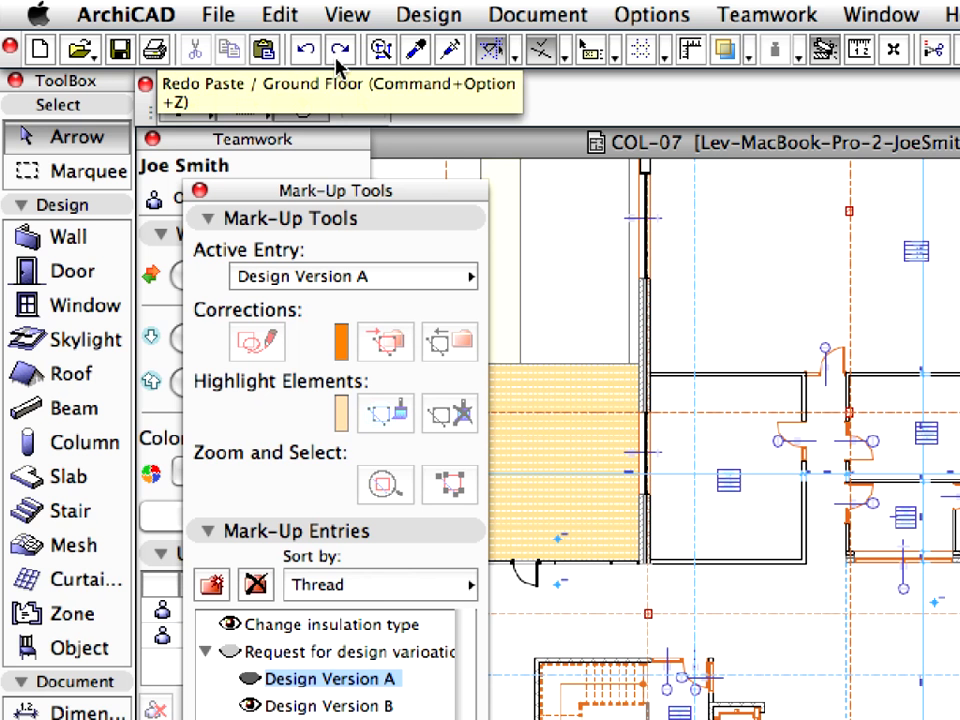
Redo the merge to reselect its elements, add them as corrections to the Design Version B entry, and clear the selection.
click(338, 64)
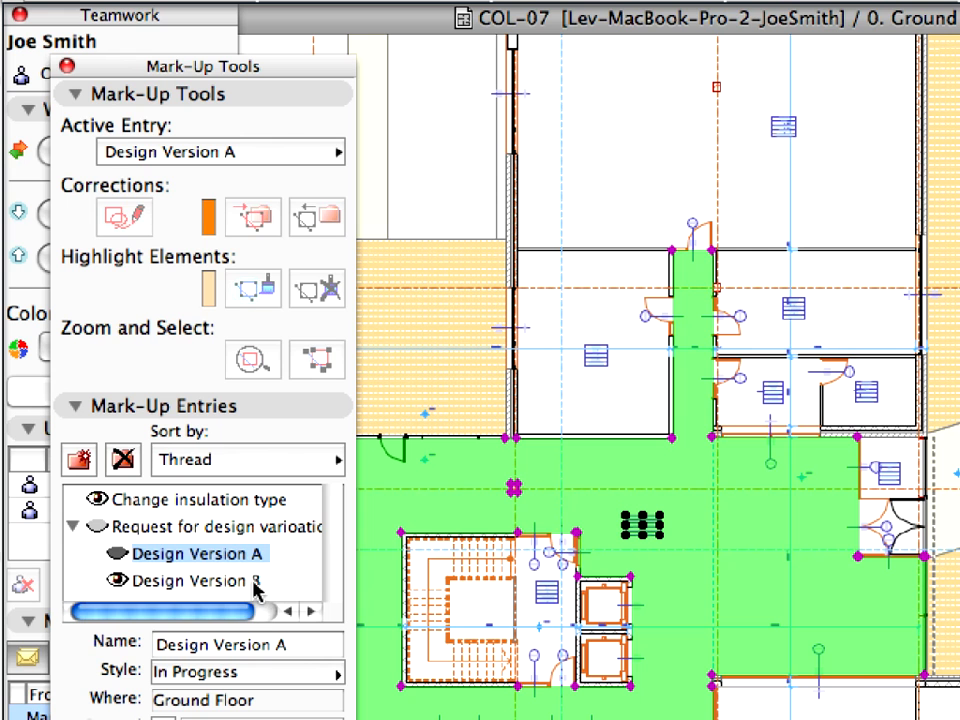
click(388, 707)
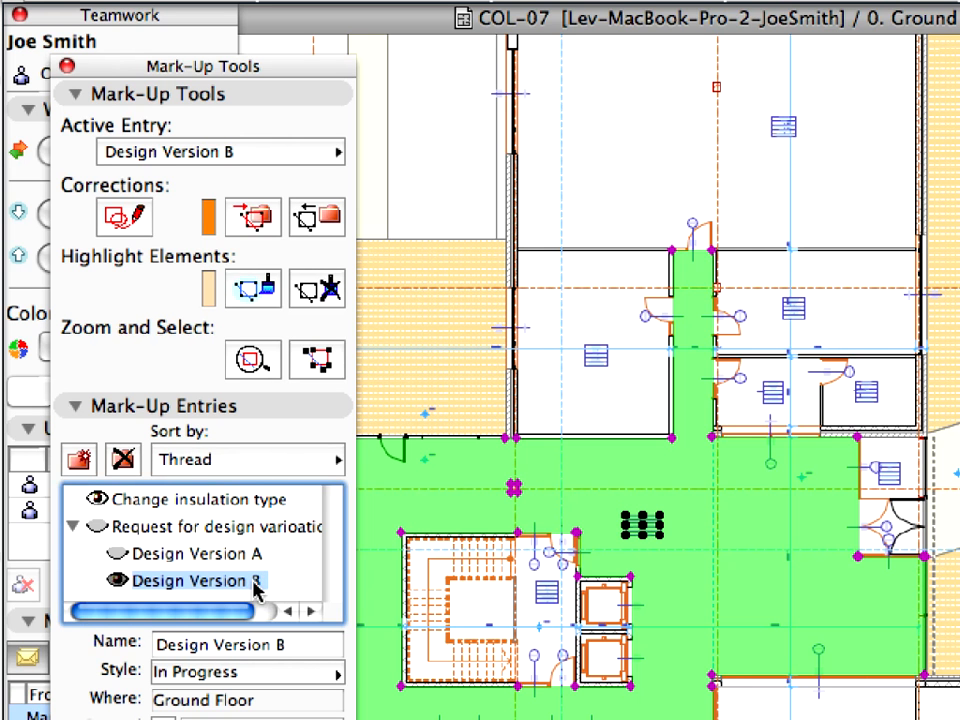
click(253, 216)
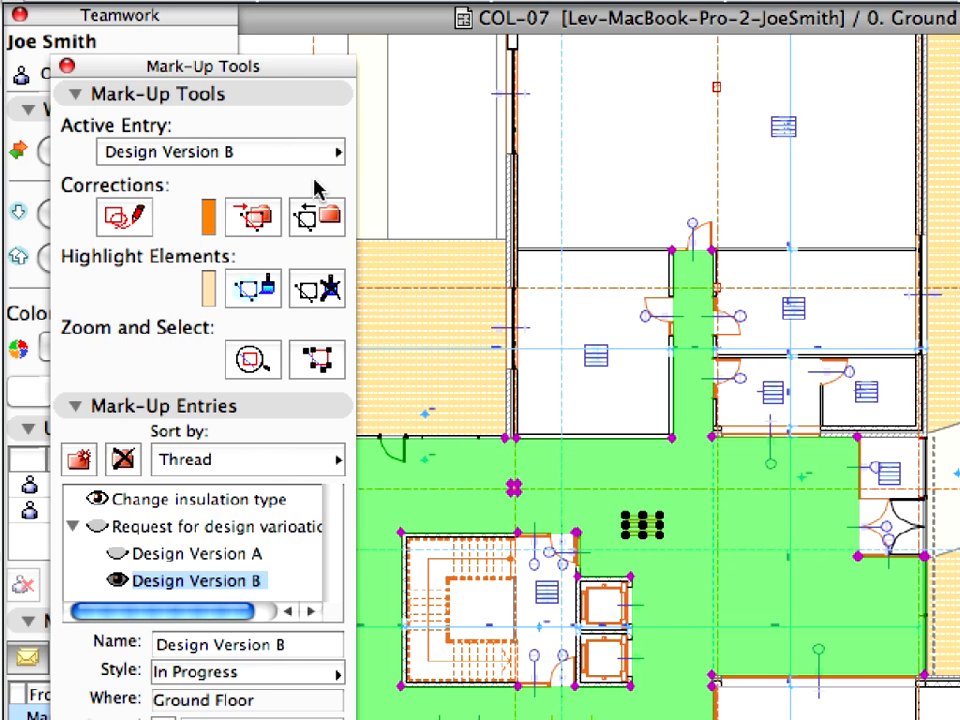
key(Escape)
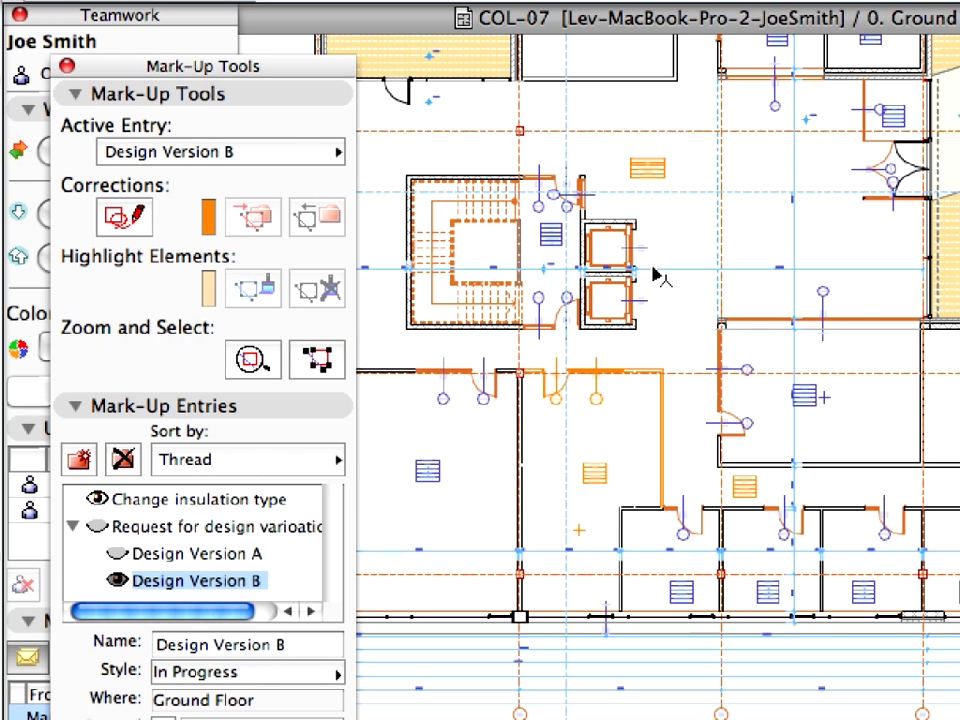
Compare the two proposals on the floor plan by alternately showing and hiding the Design Version A and Design Version B mark-up elements.
scroll(652, 268, up, 1)
scroll(648, 355, up, 2)
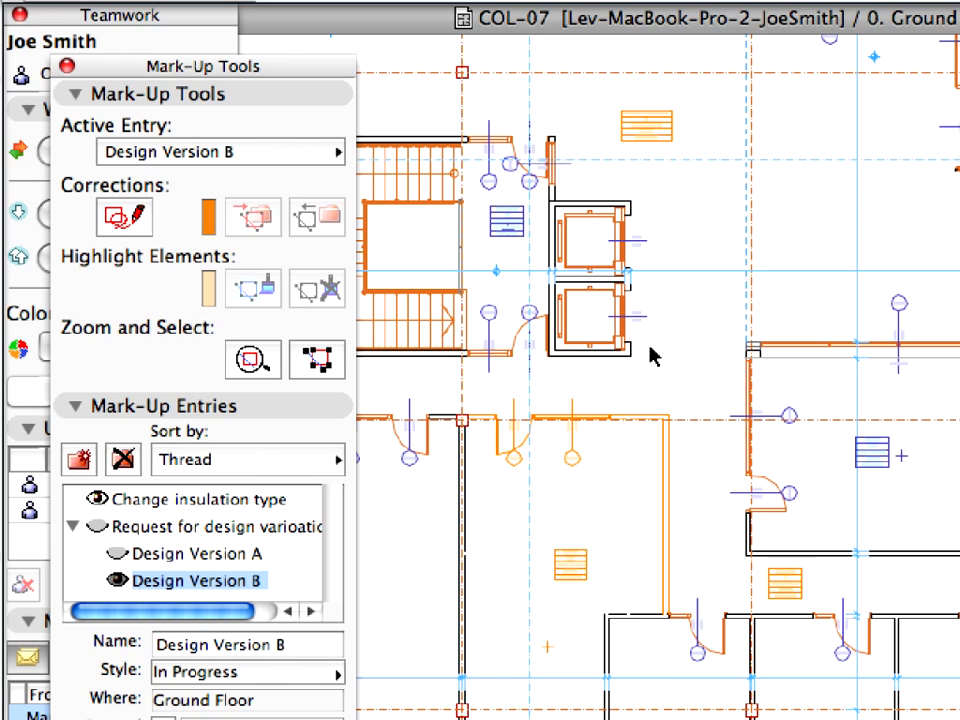
click(110, 578)
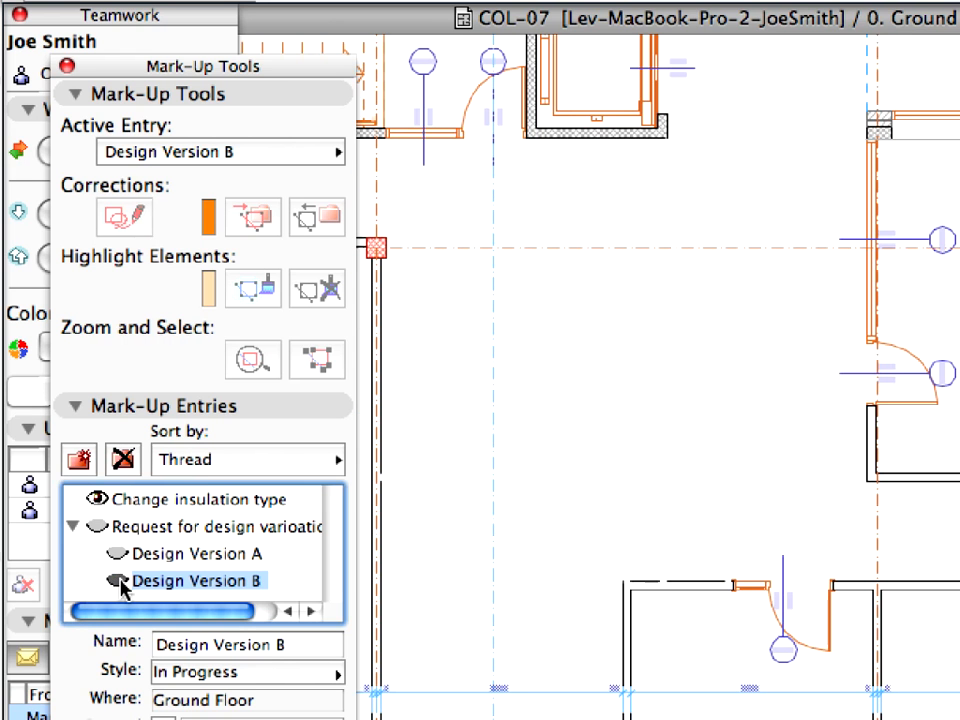
click(118, 554)
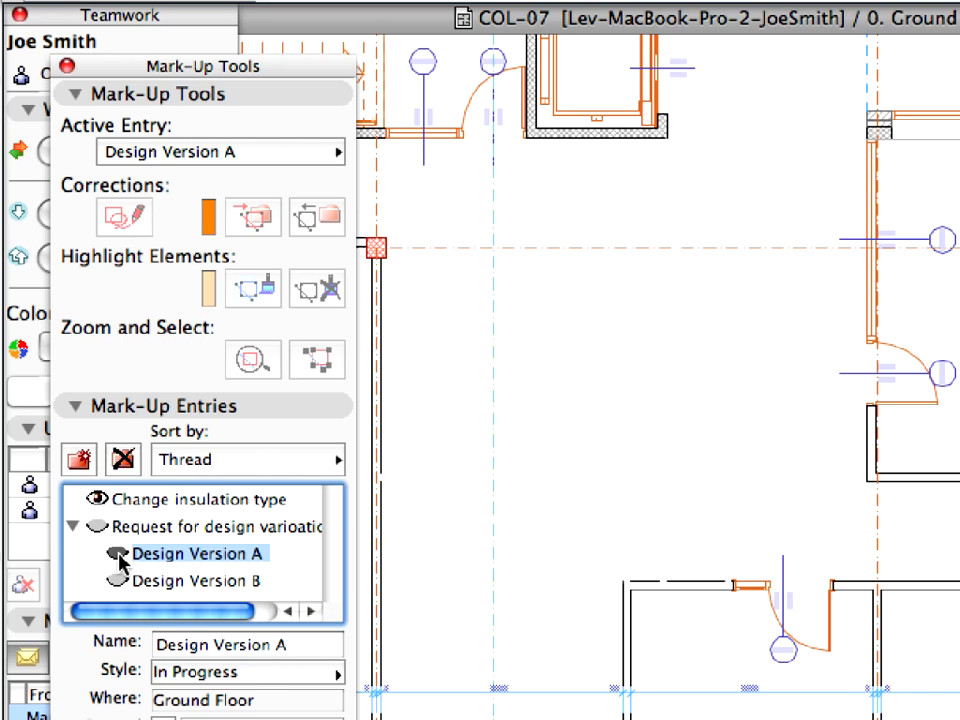
click(118, 581)
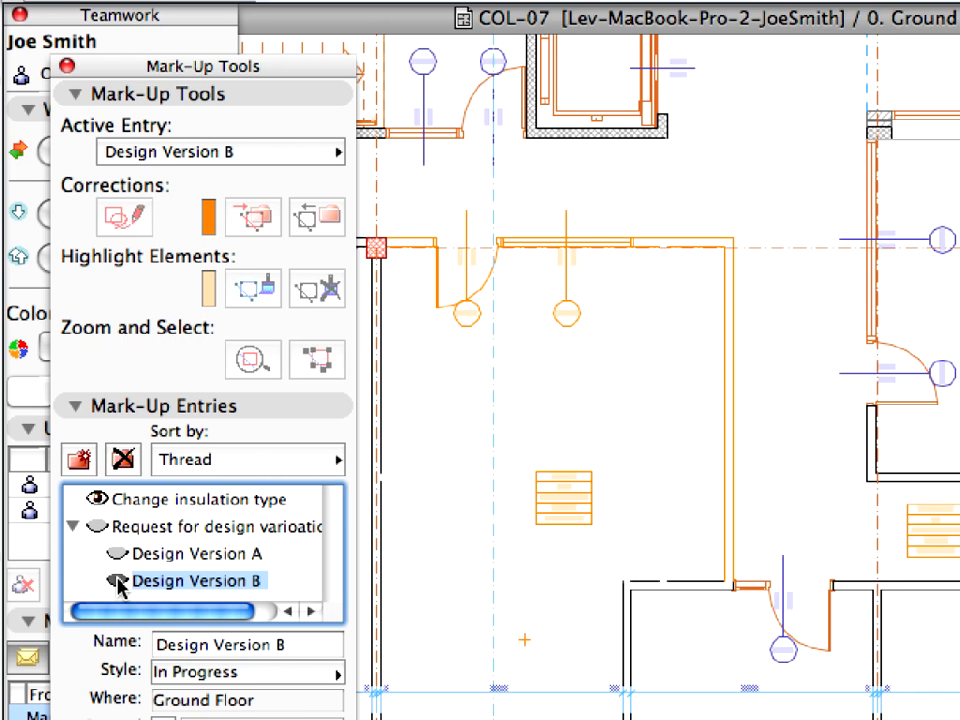
click(118, 581)
click(118, 554)
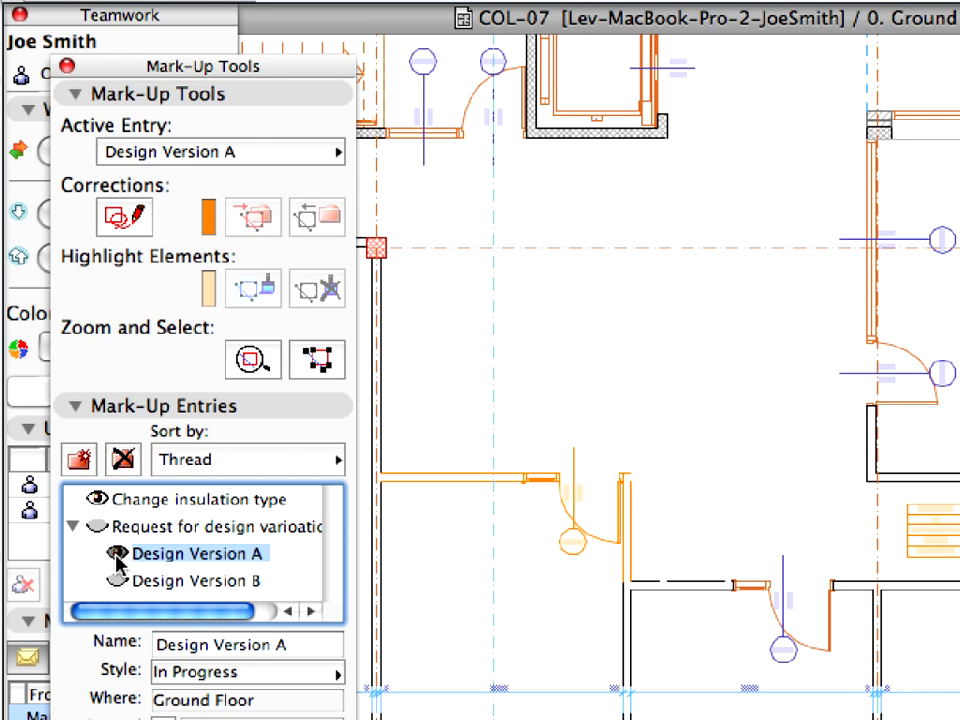
click(119, 581)
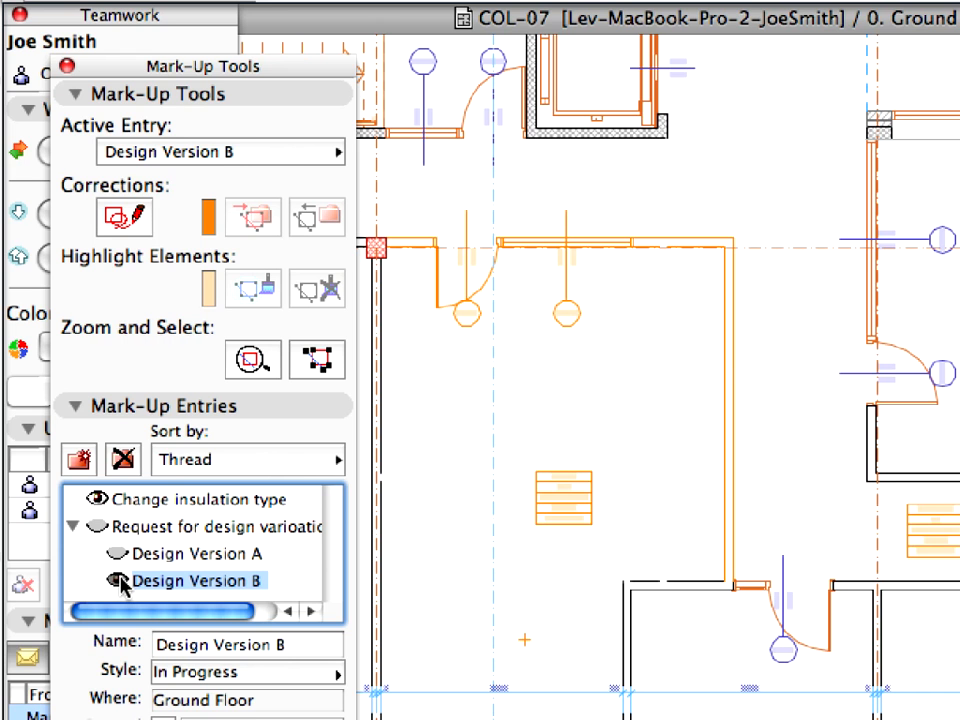
Try turning off Show Mark-Up items in the Model View Options and discard the change.
click(425, 20)
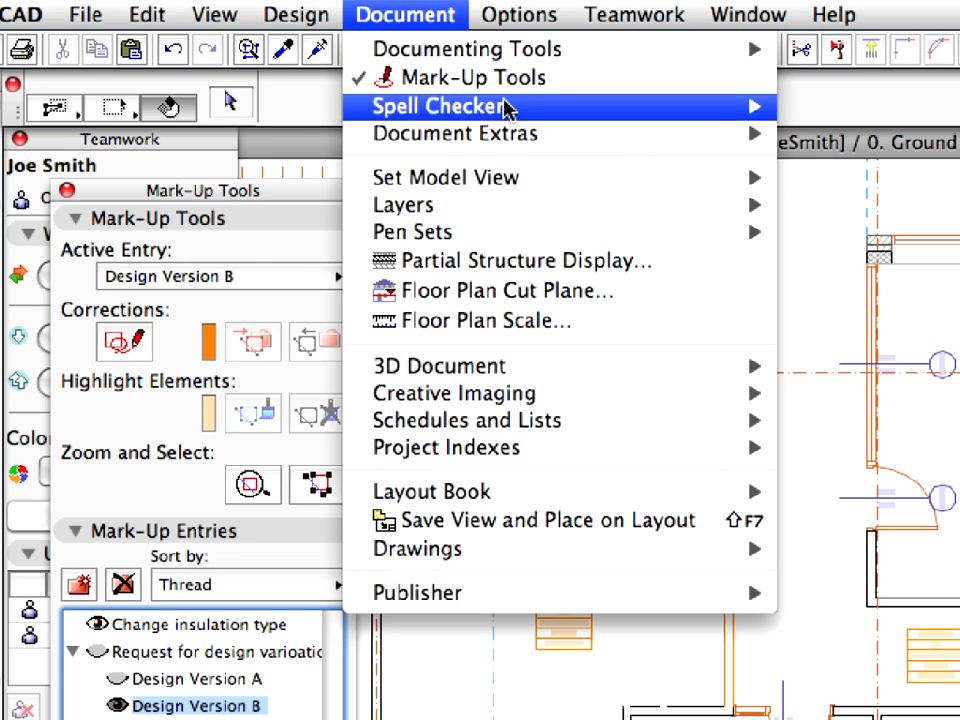
mouse_move(579, 176)
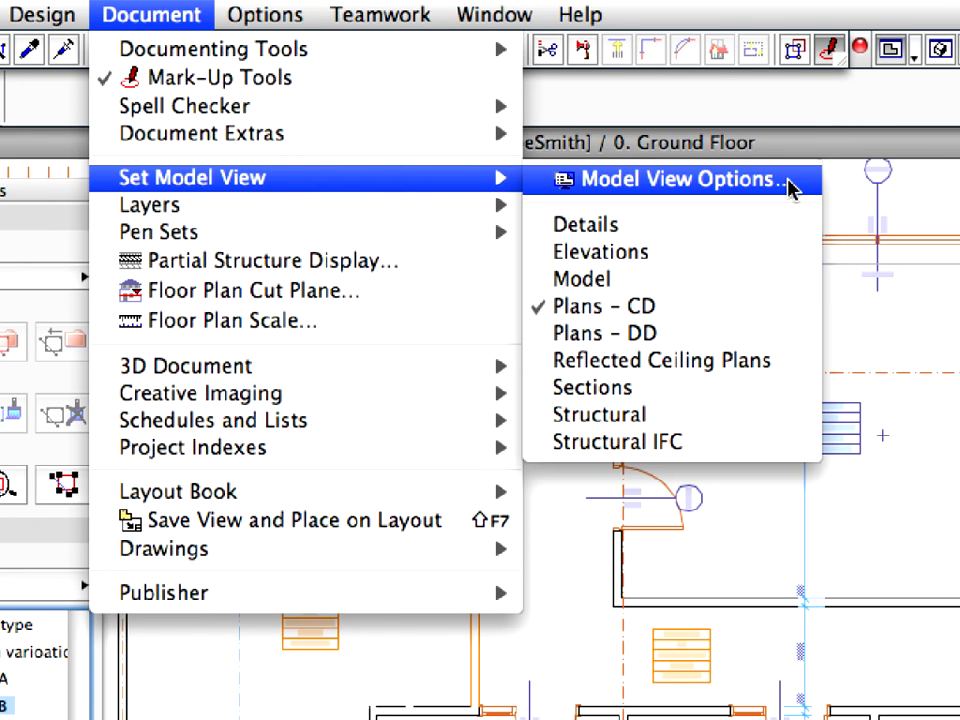
click(790, 190)
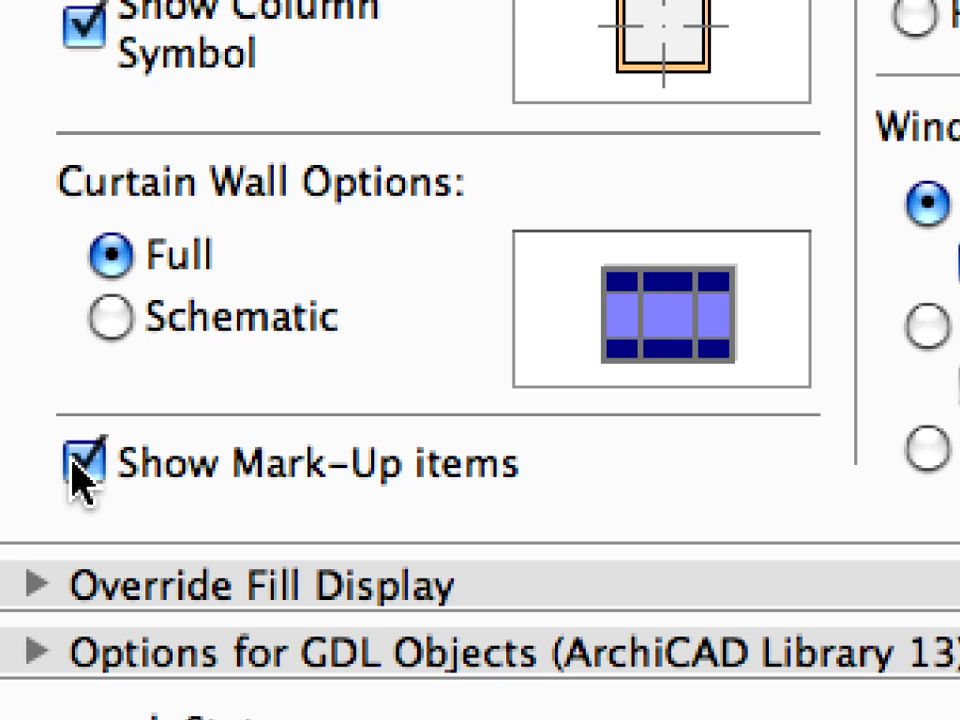
click(82, 463)
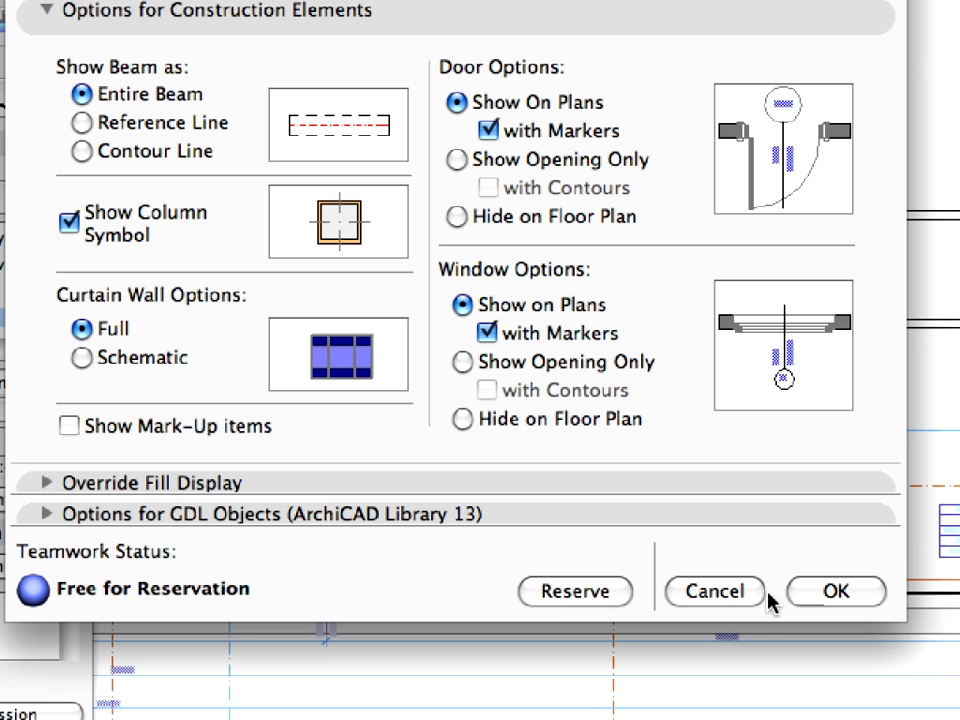
click(752, 593)
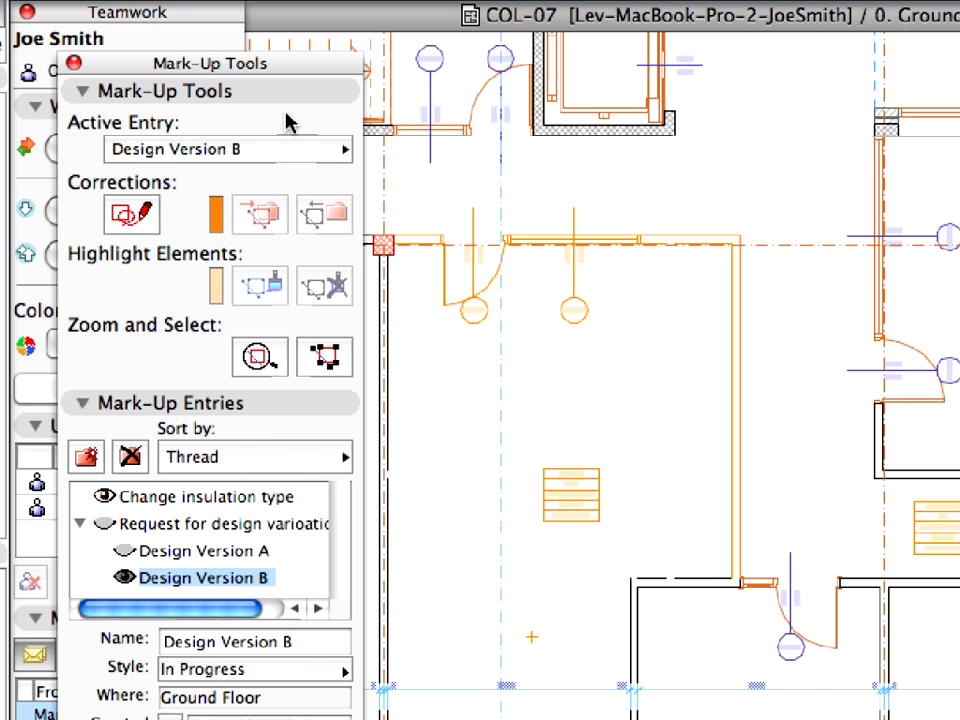
Assign the Design Version A entry to the other team member and send the assignment message.
click(293, 95)
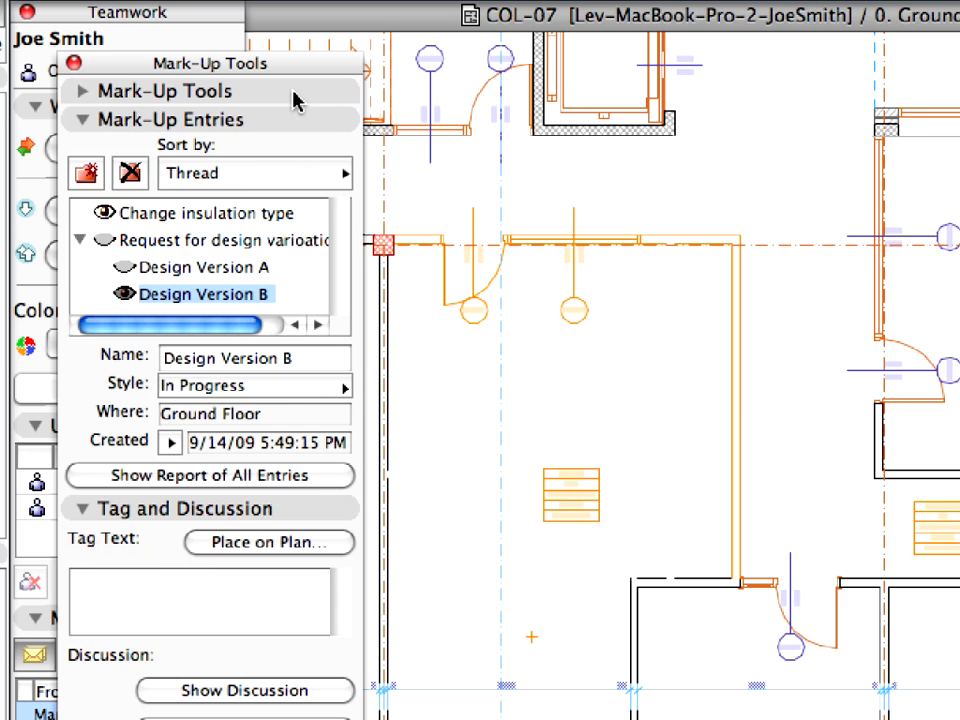
click(191, 270)
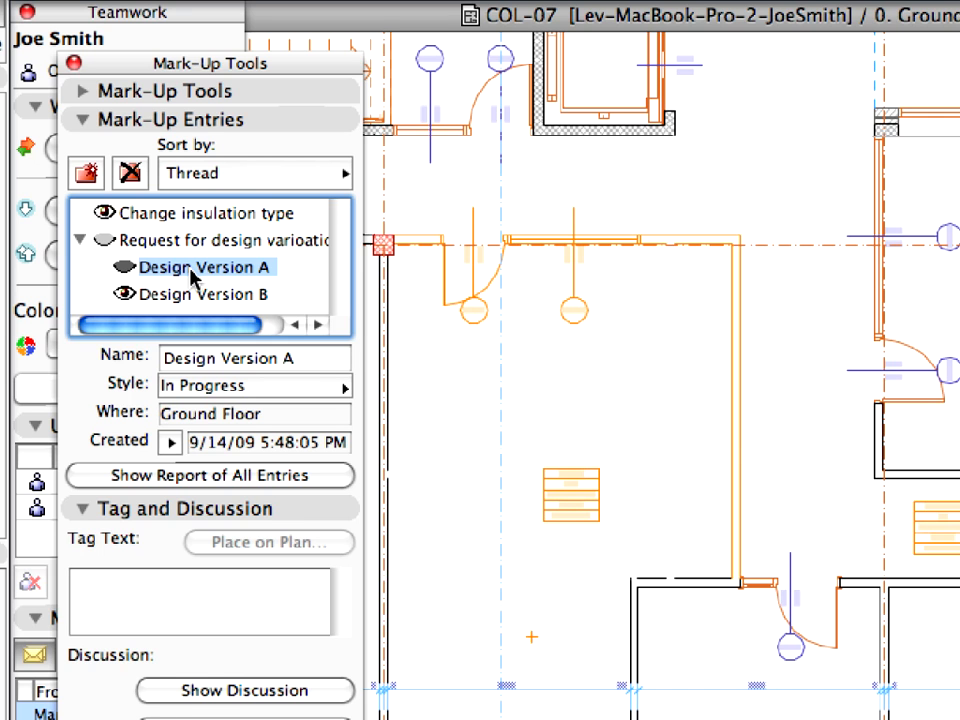
click(291, 510)
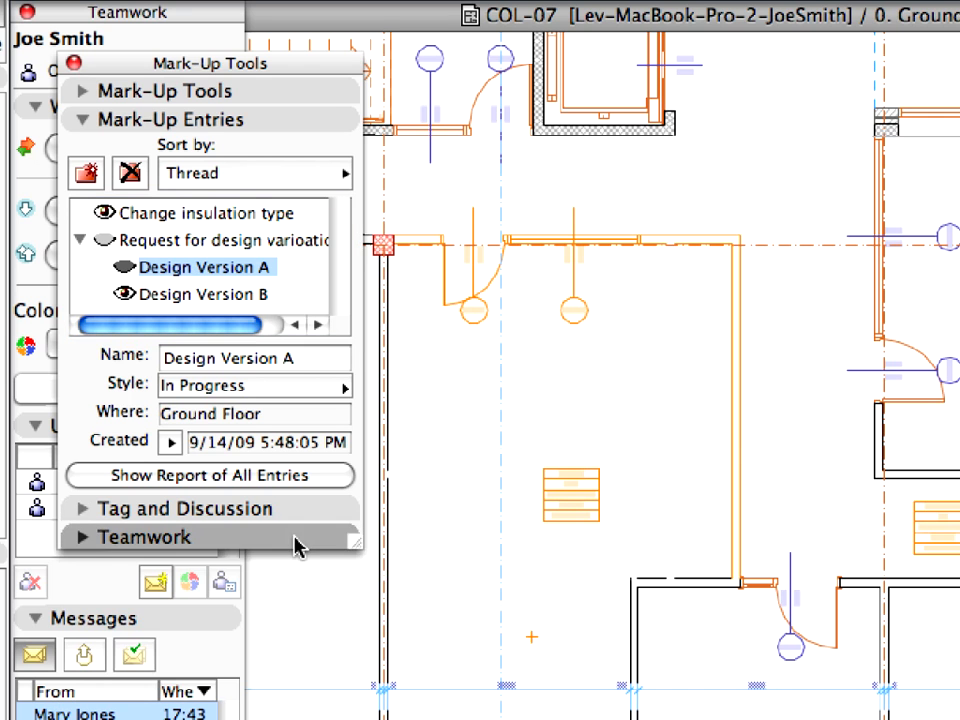
click(296, 545)
click(317, 619)
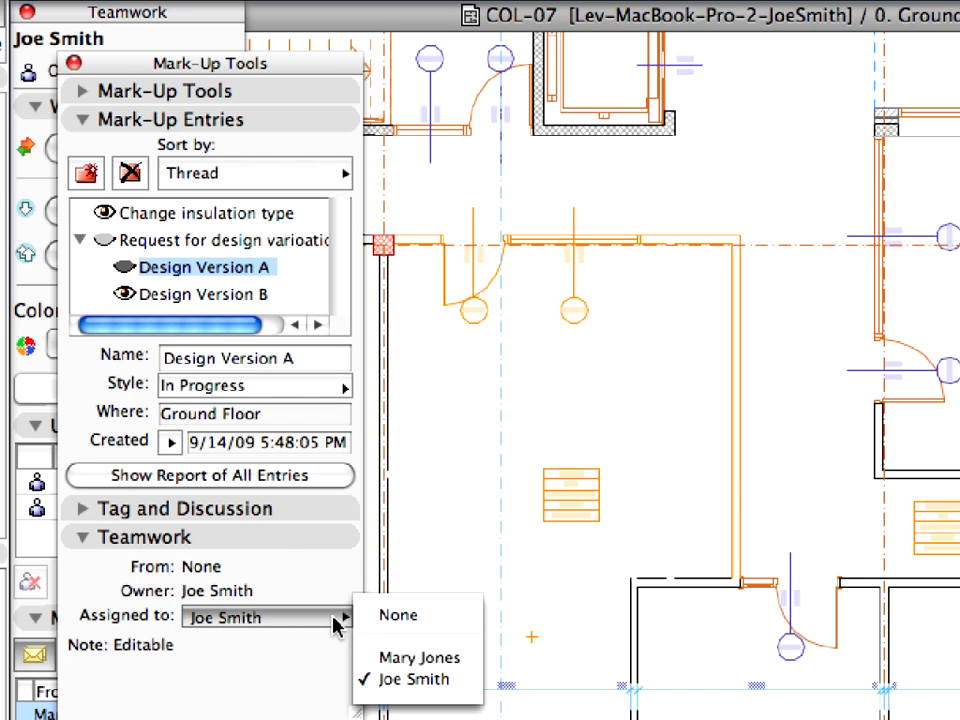
click(461, 668)
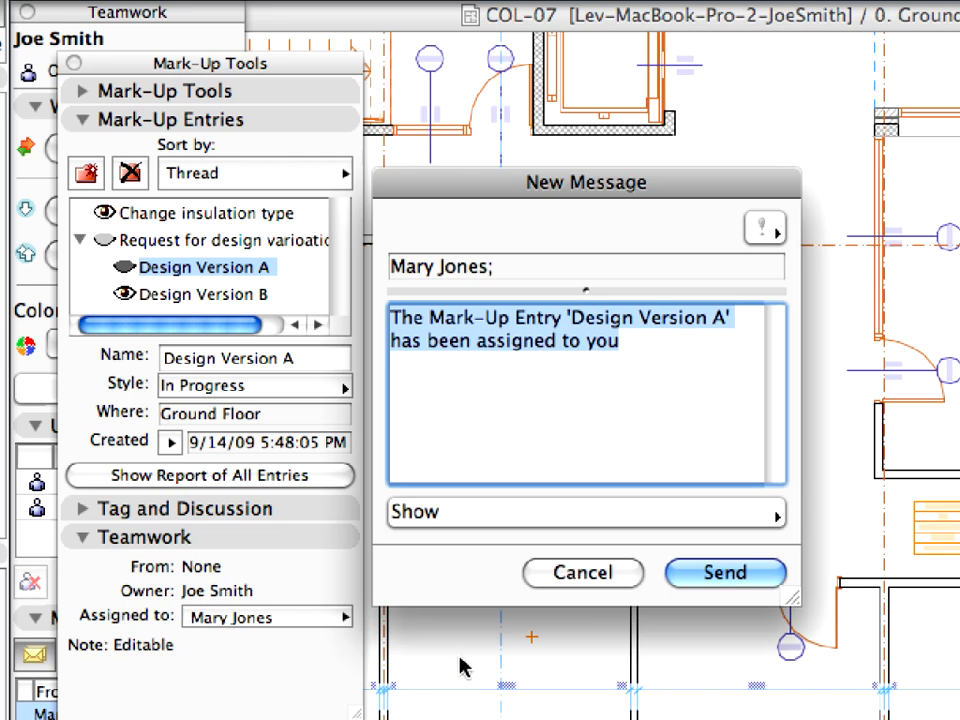
click(697, 584)
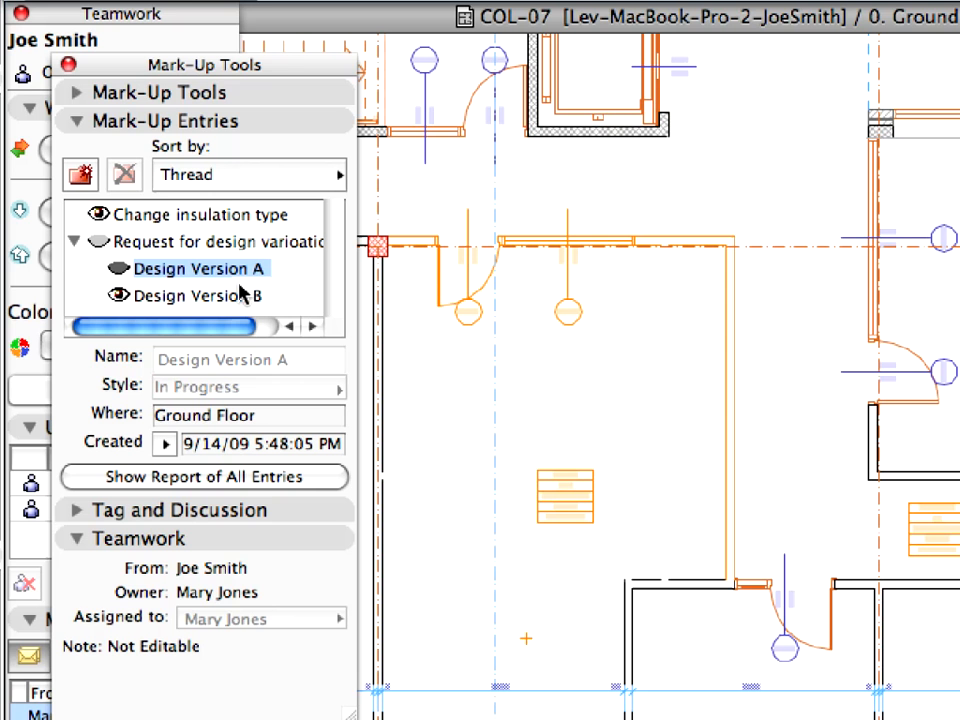
Assign the Design Version B entry to the other team member and send its assignment message.
click(240, 298)
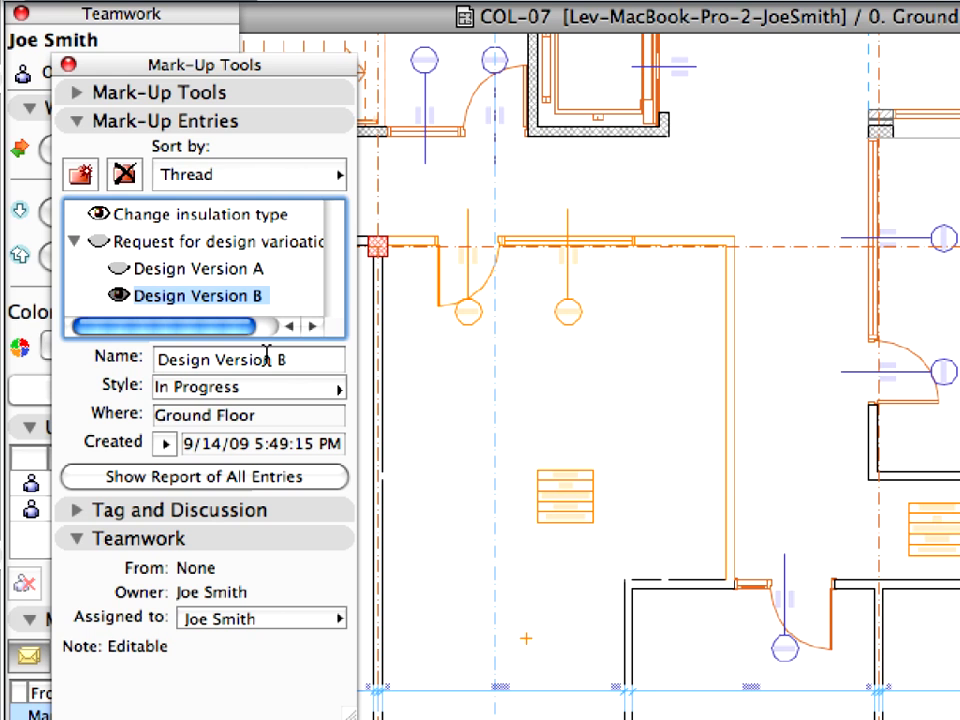
click(324, 619)
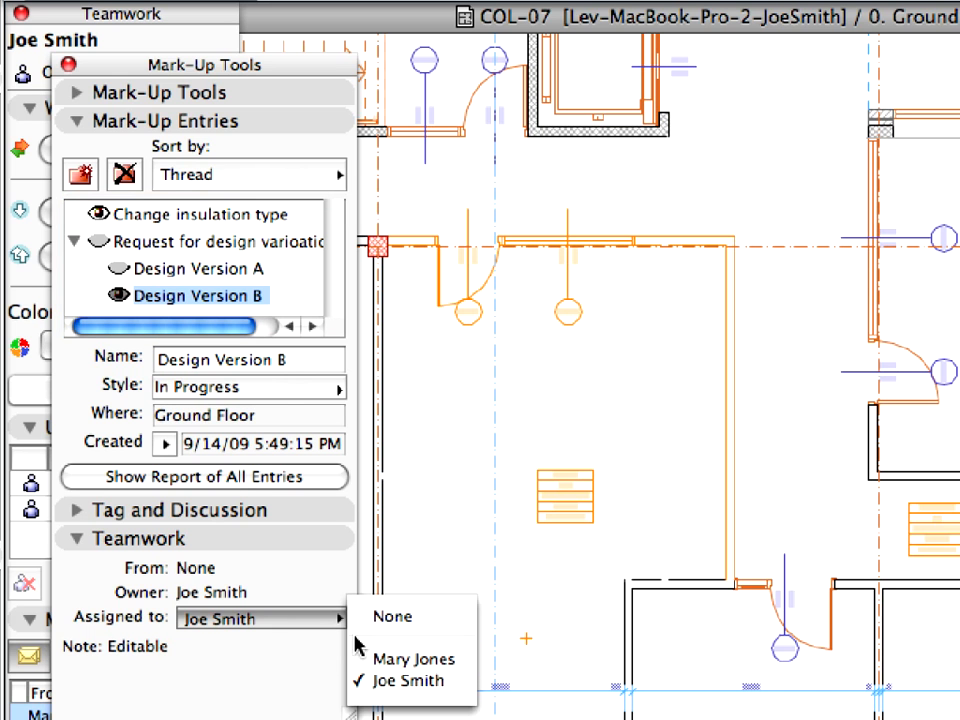
click(426, 660)
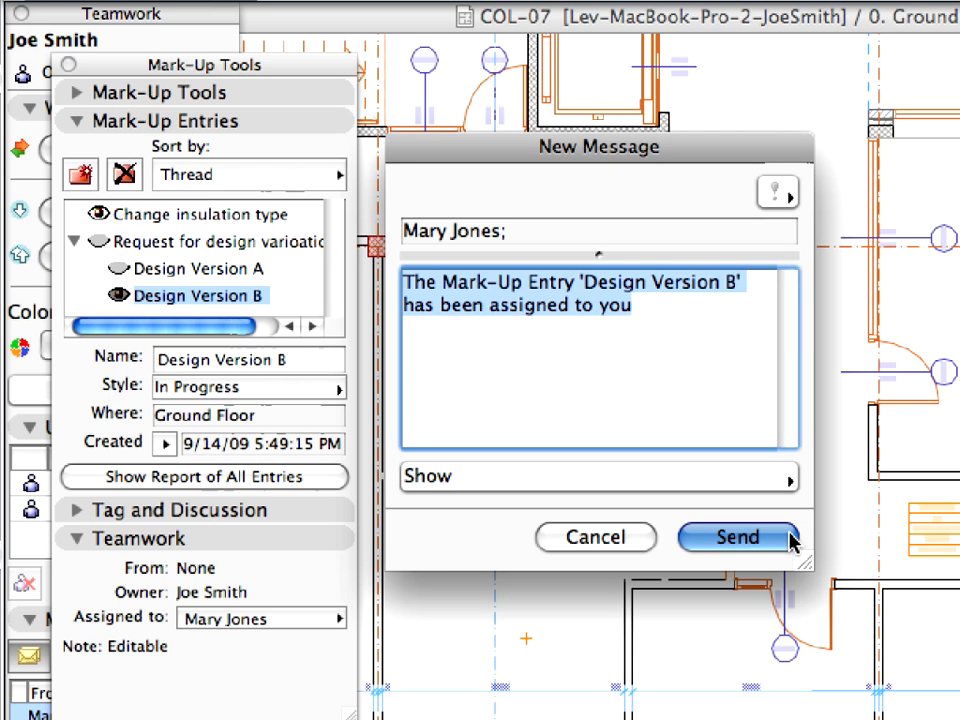
click(737, 537)
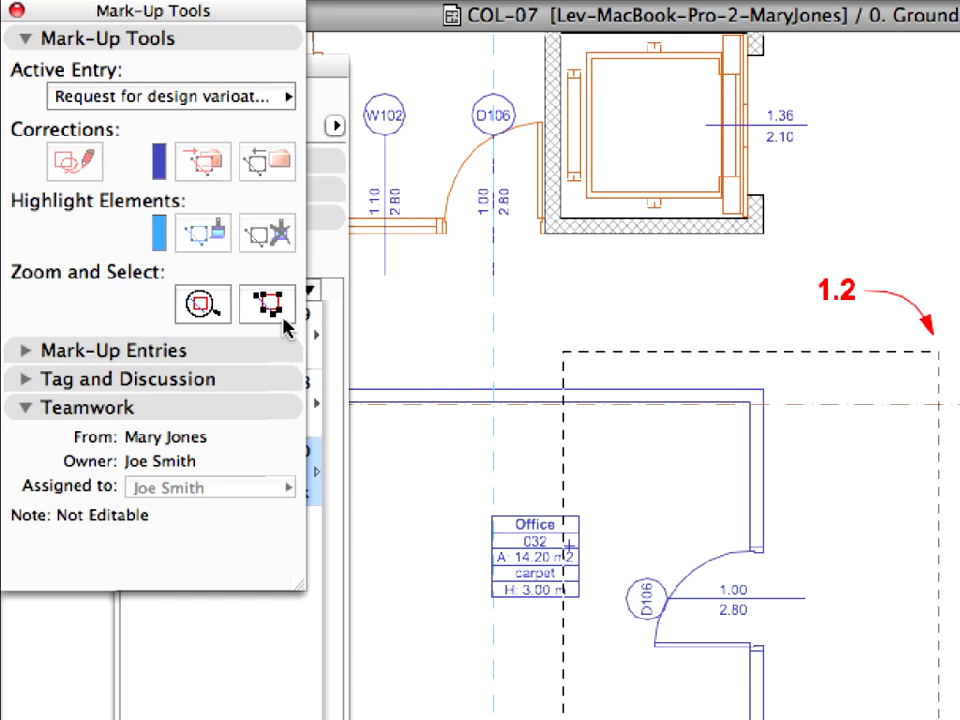
In the assigned team member's project, receive and show the elements from the Design Version B assignment message, and clear the selection.
click(340, 78)
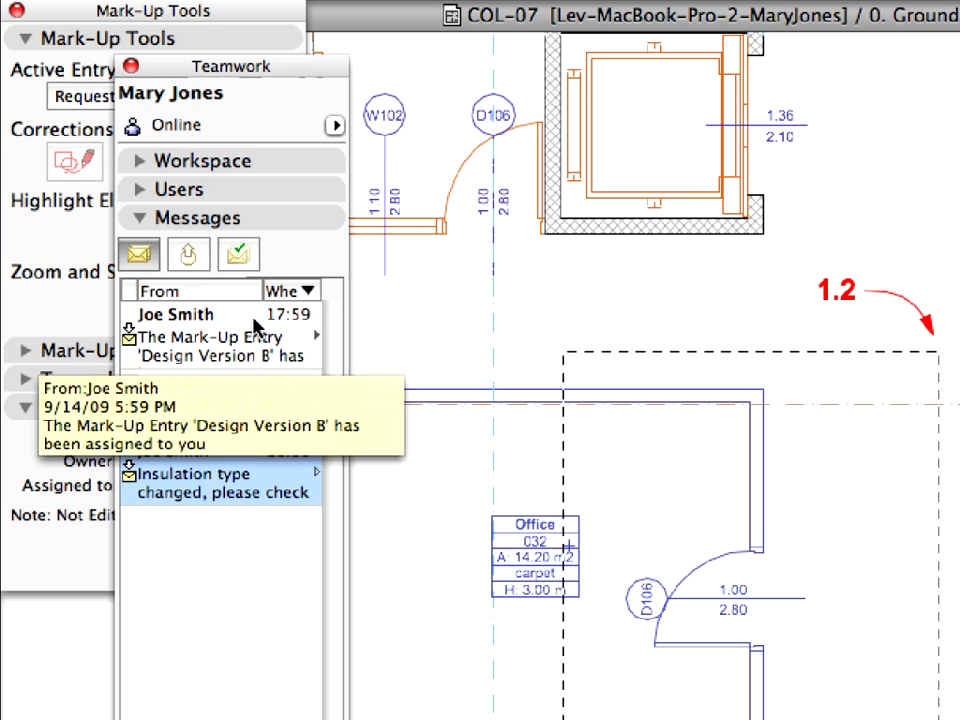
right_click(256, 328)
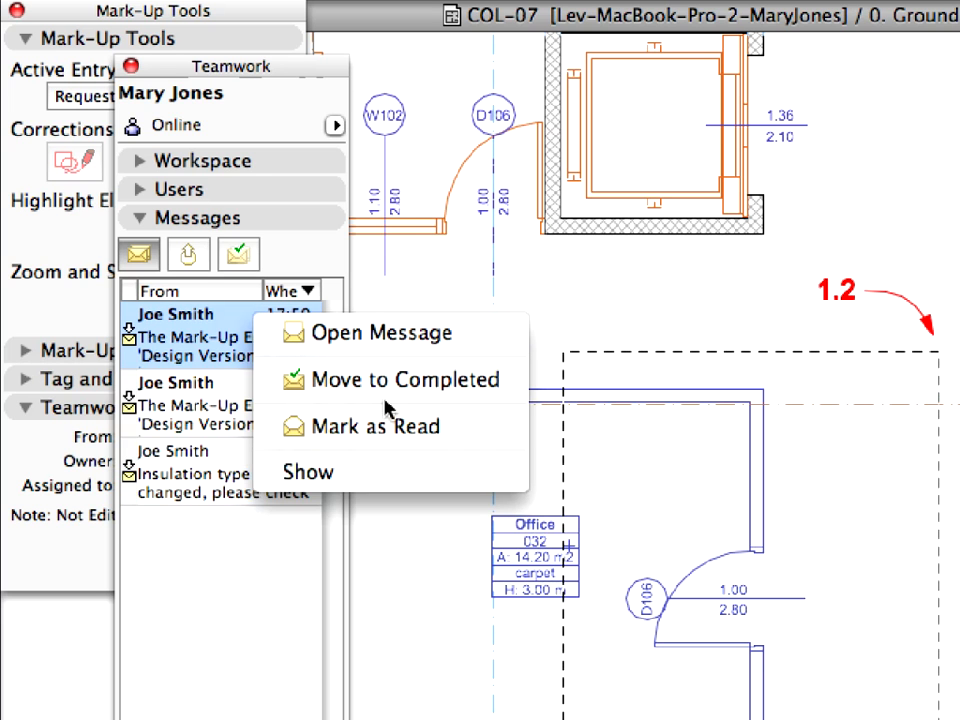
click(448, 477)
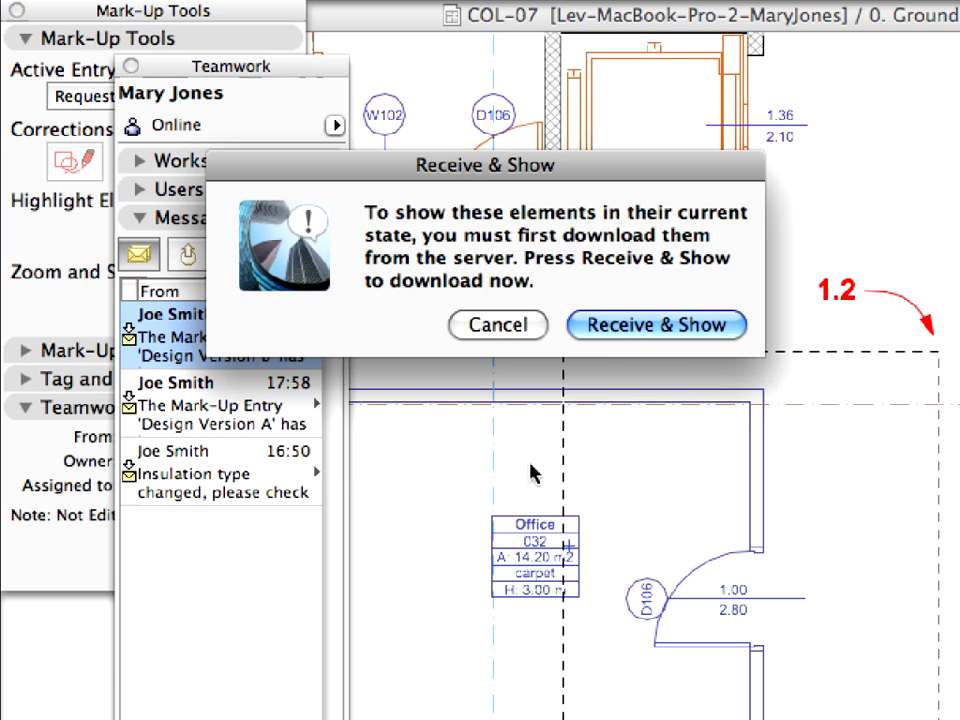
click(716, 326)
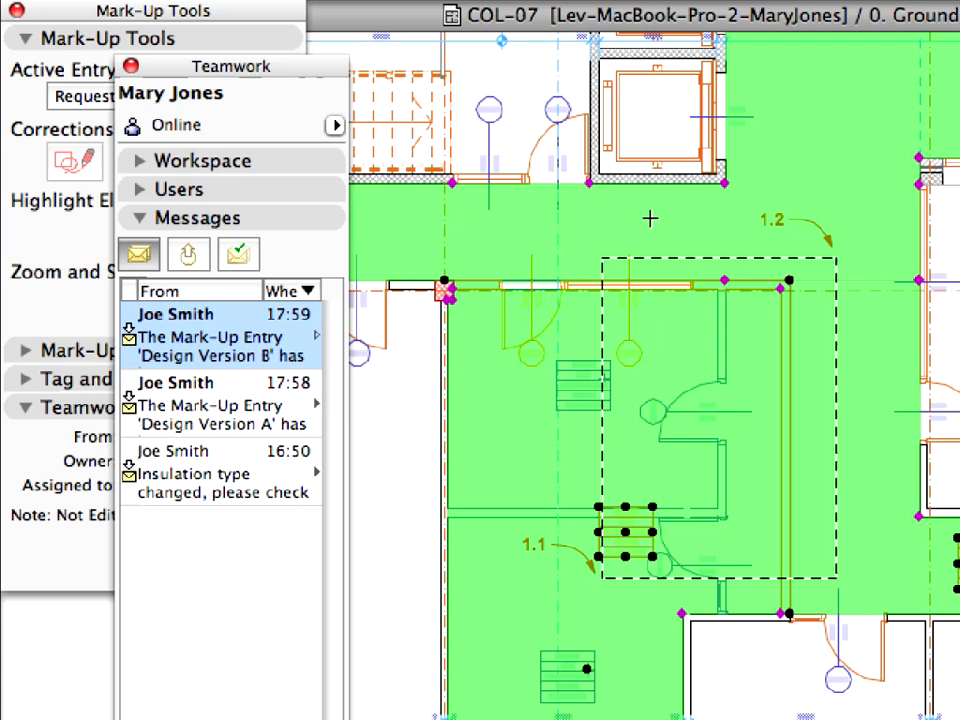
click(513, 134)
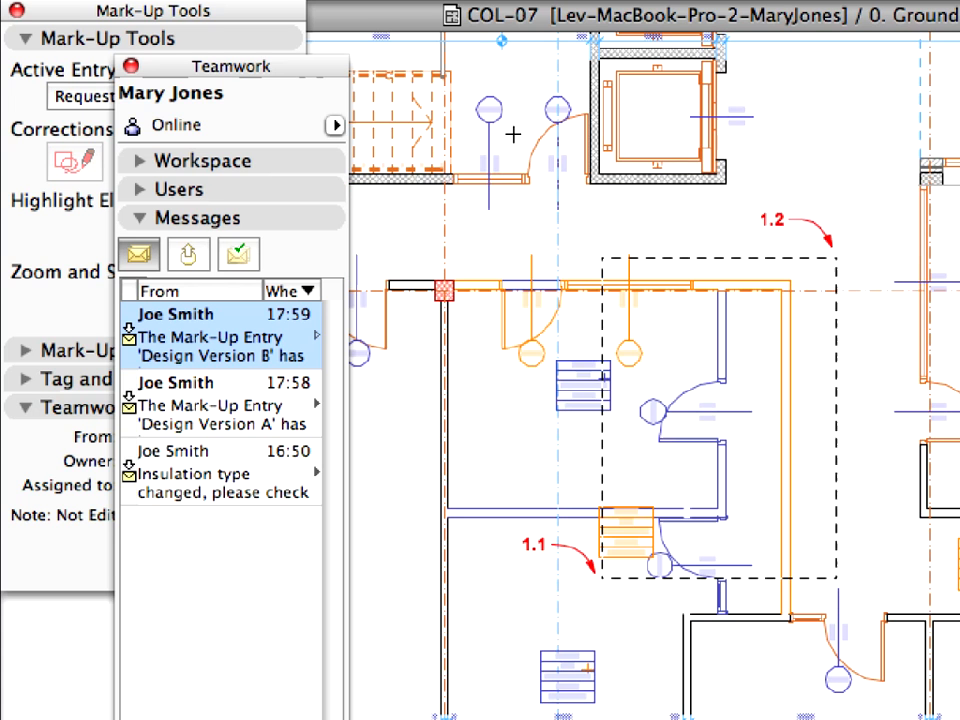
Receive and show the elements from the Design Version A assignment message.
click(256, 415)
right_click(256, 415)
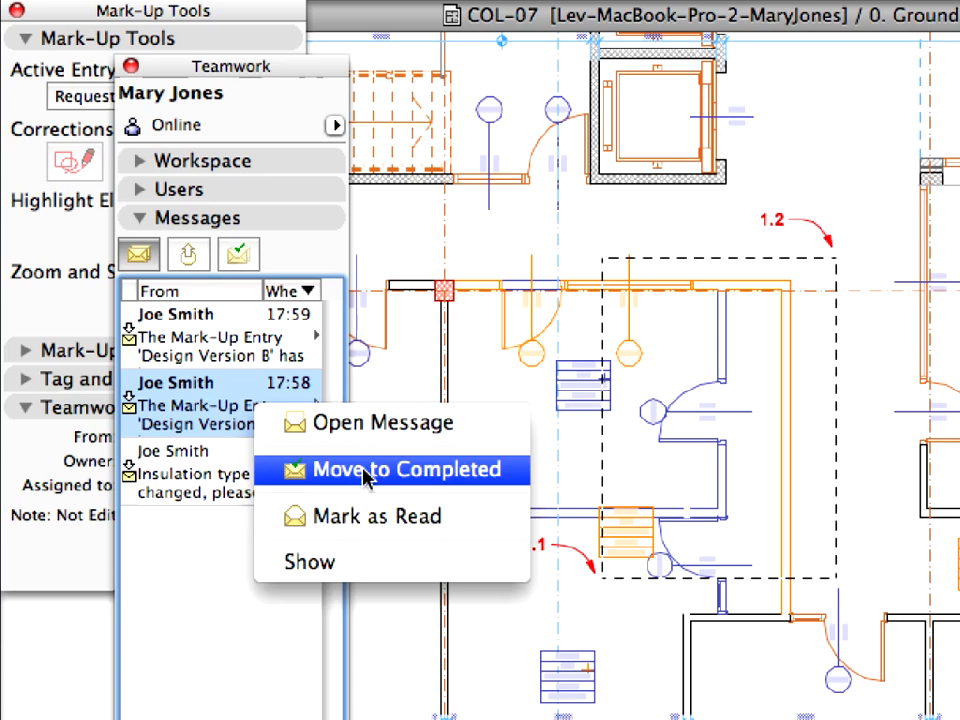
click(470, 567)
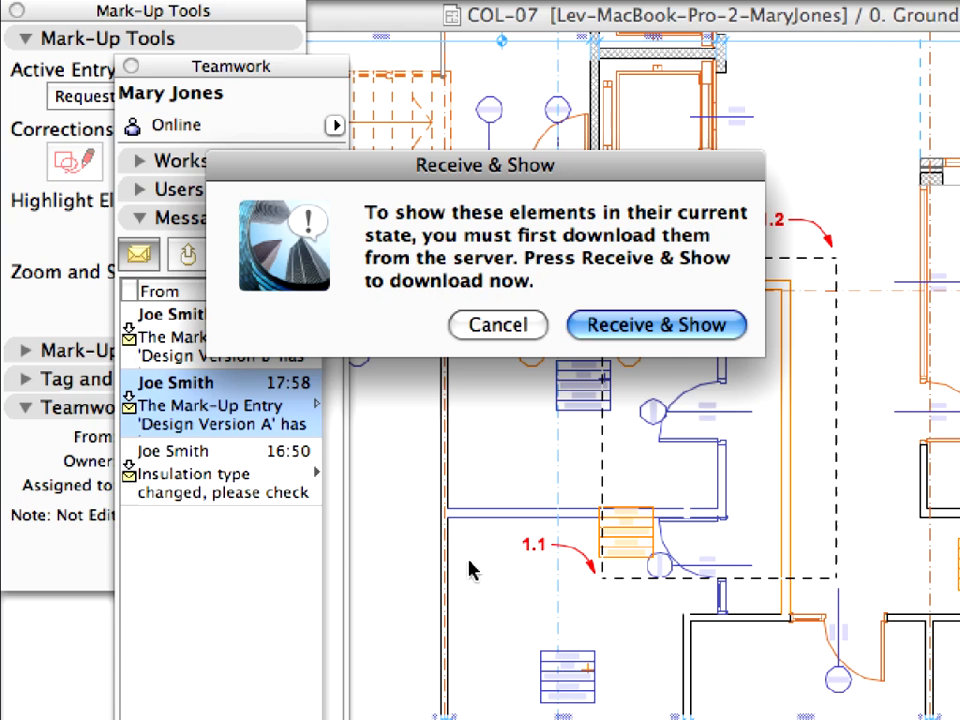
click(677, 338)
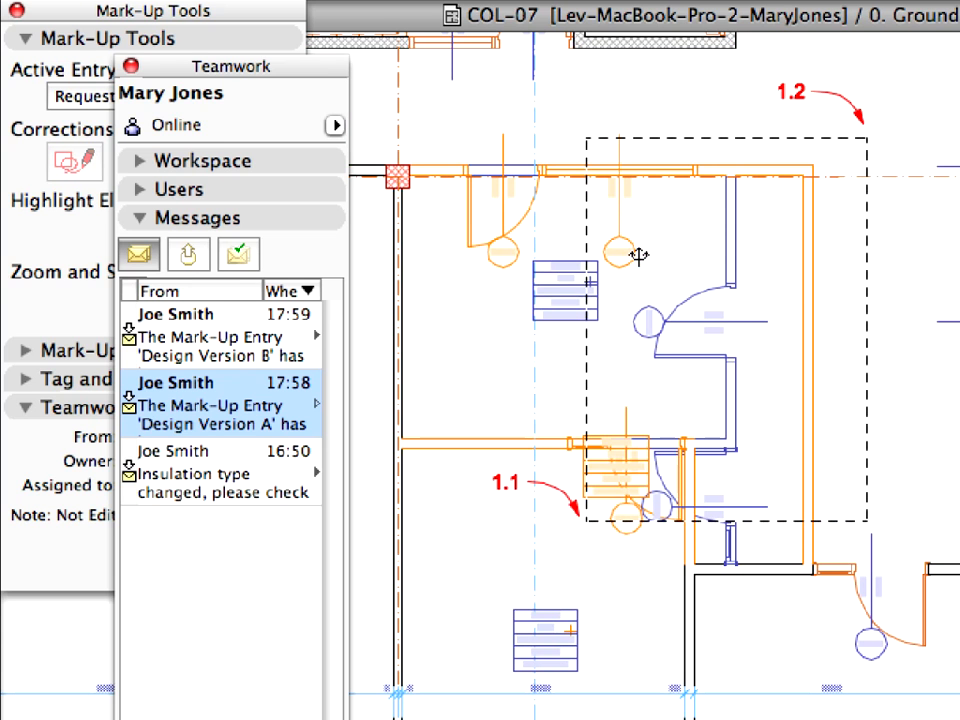
Sort the mark-up entries by Thread and expand the design variations request to list its correction entries.
click(231, 18)
click(236, 38)
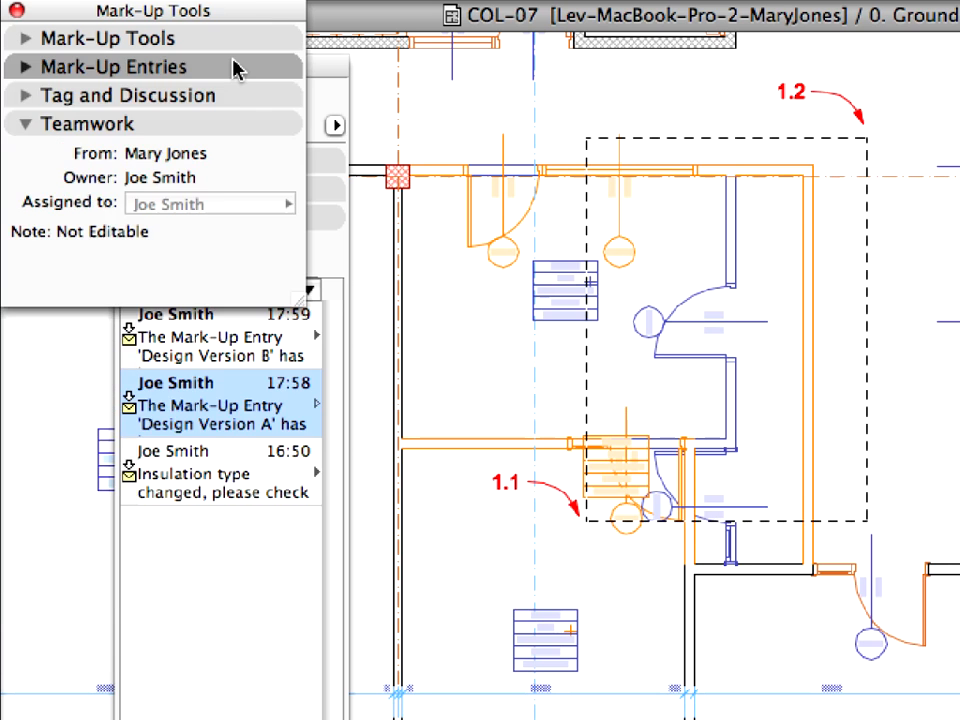
click(236, 67)
click(252, 121)
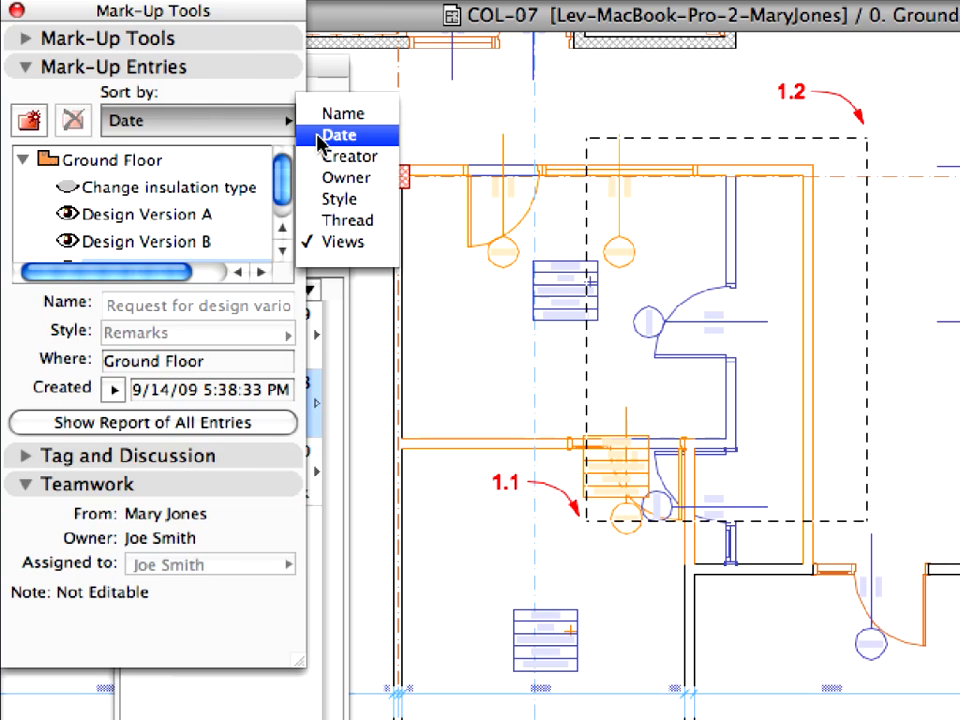
click(367, 225)
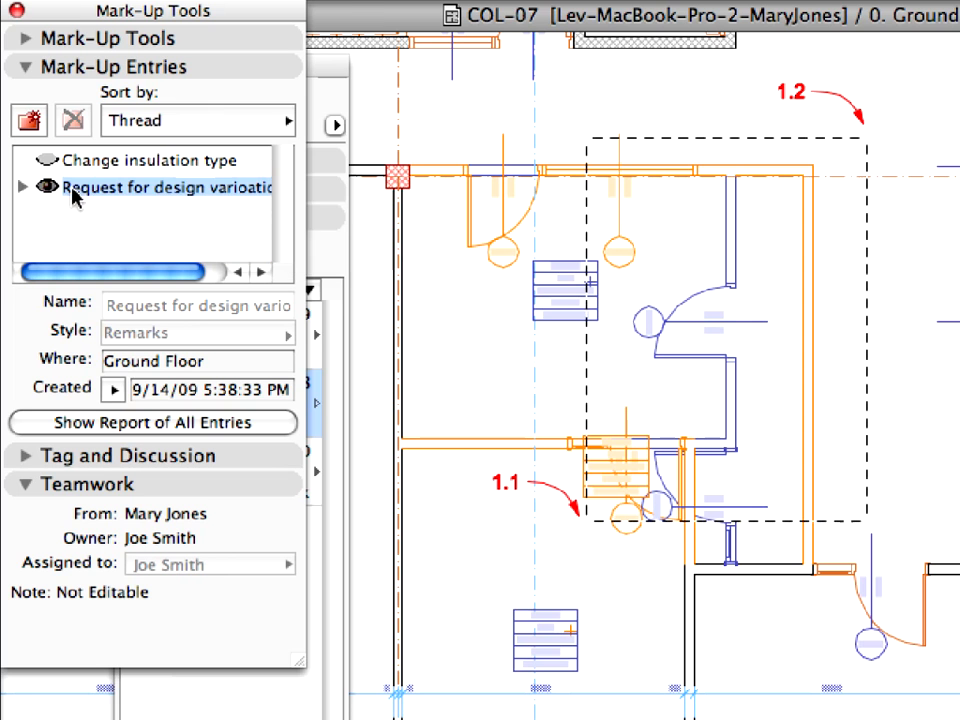
click(23, 189)
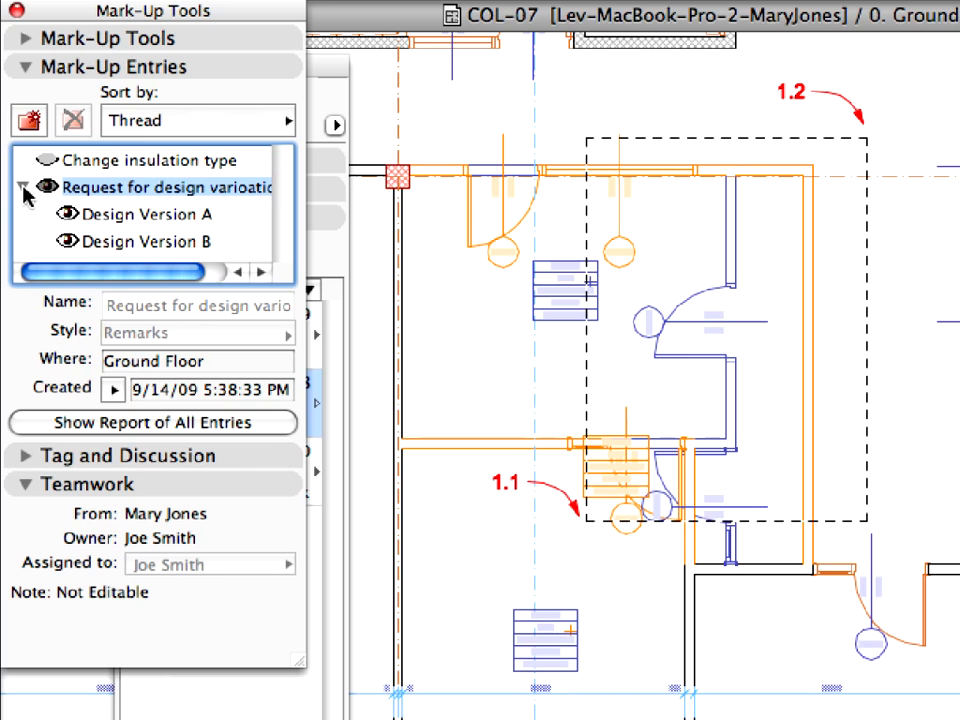
Set the style of the Design Version B entry to Approved and of the Design Version A entry to Rejected.
click(118, 246)
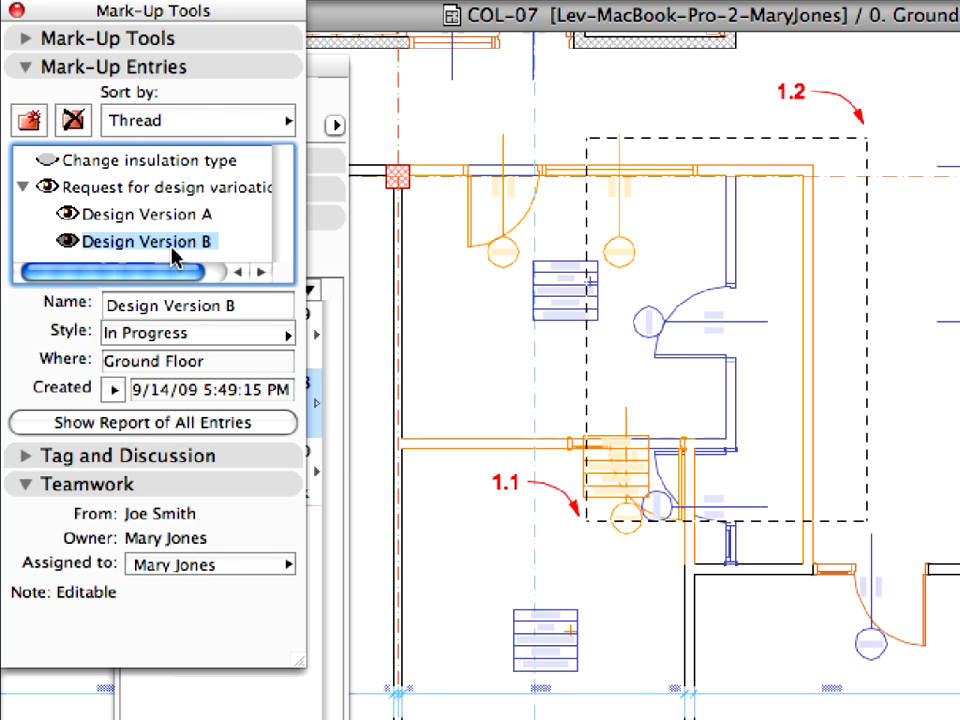
click(240, 336)
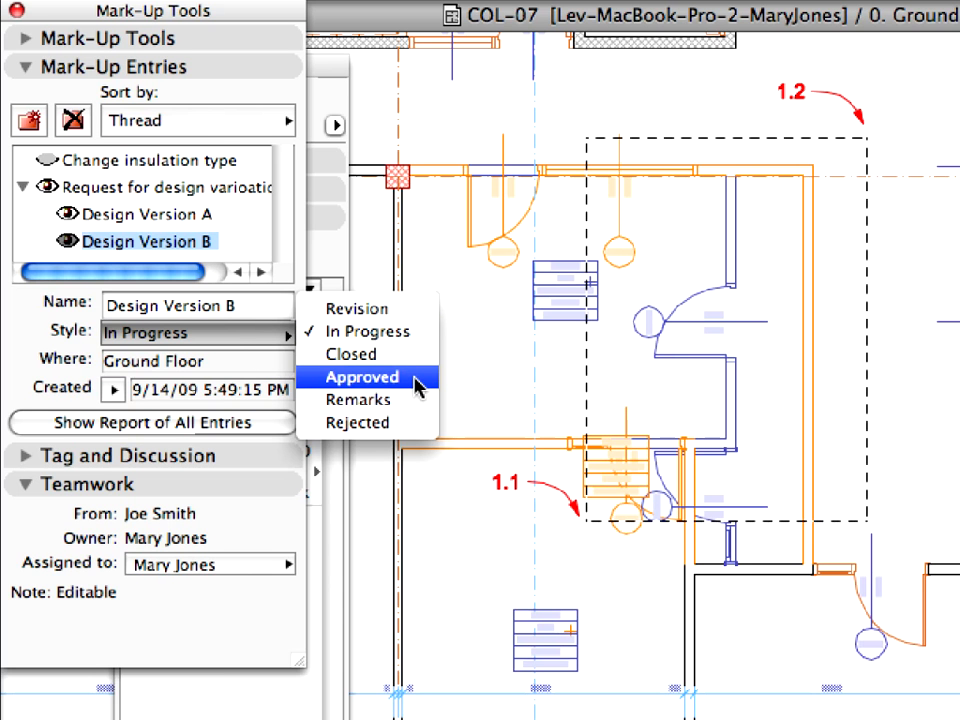
click(362, 377)
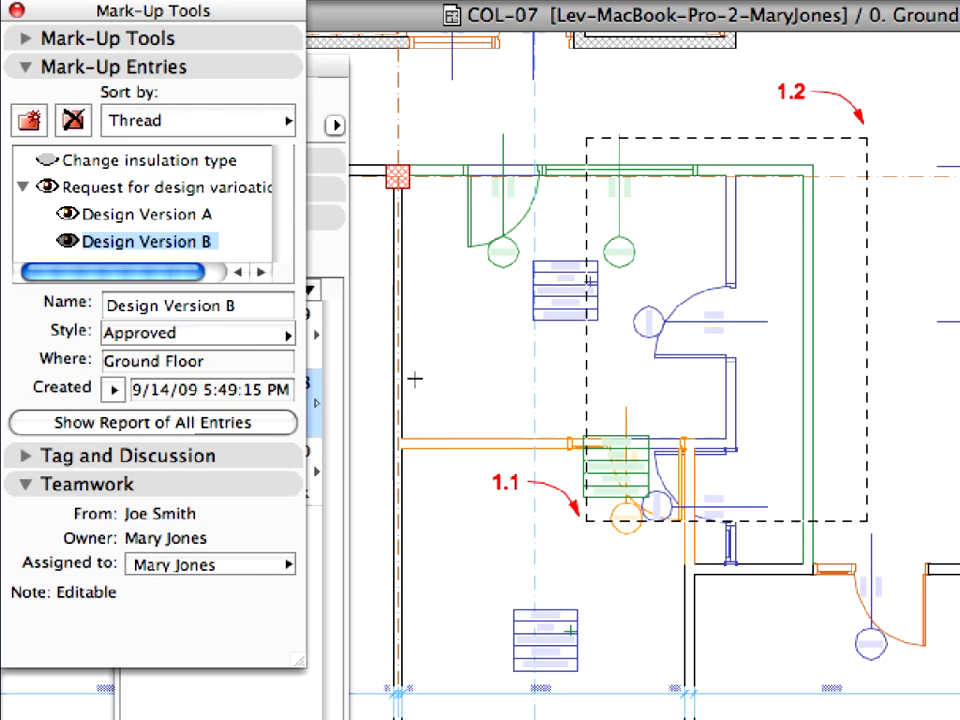
click(195, 222)
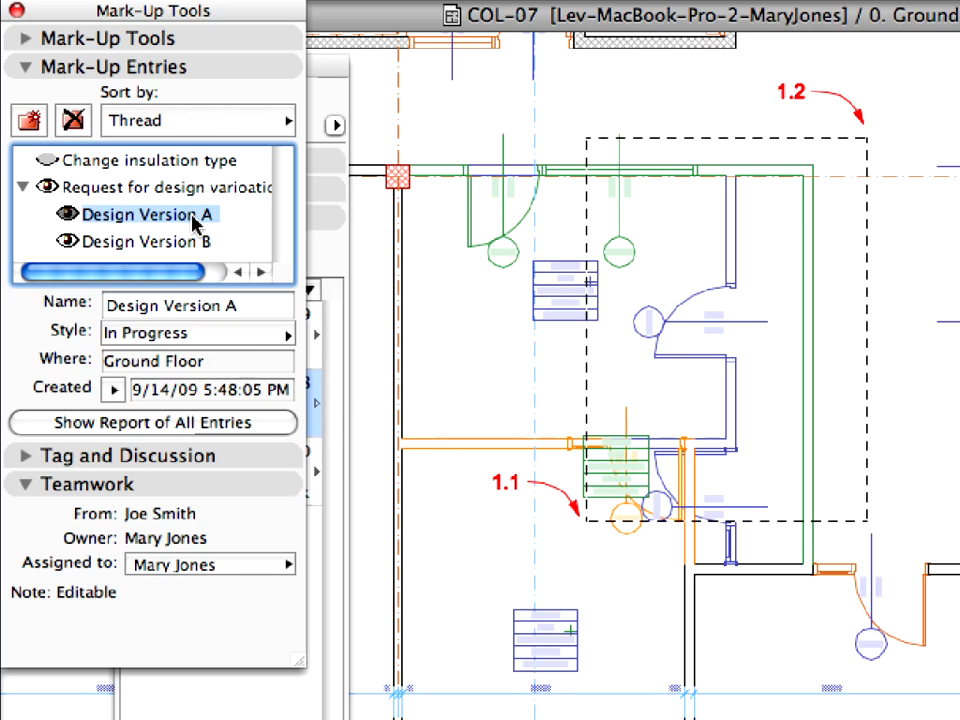
click(263, 340)
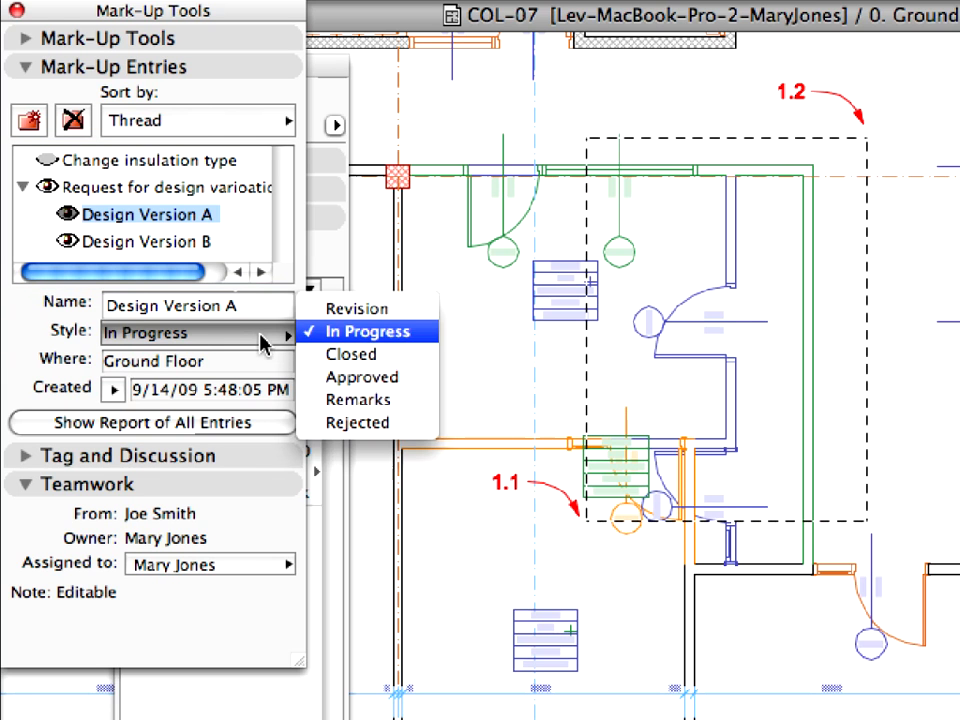
click(396, 425)
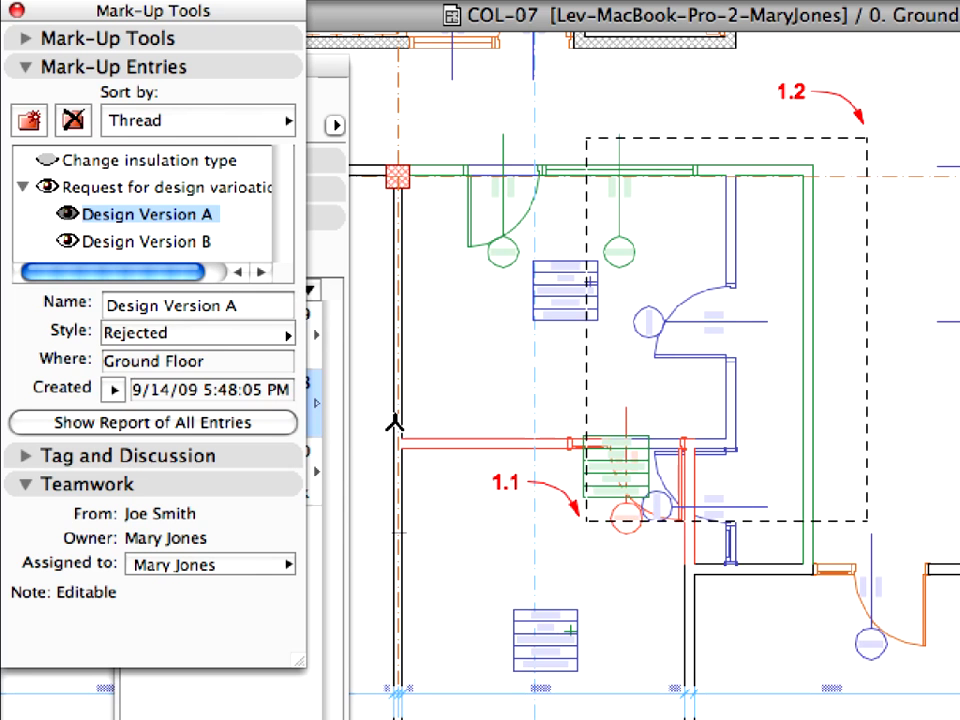
Remove the marquee from the plan and compare the variants by hiding and reshowing Design Version A and Design Version B.
double_click(469, 101)
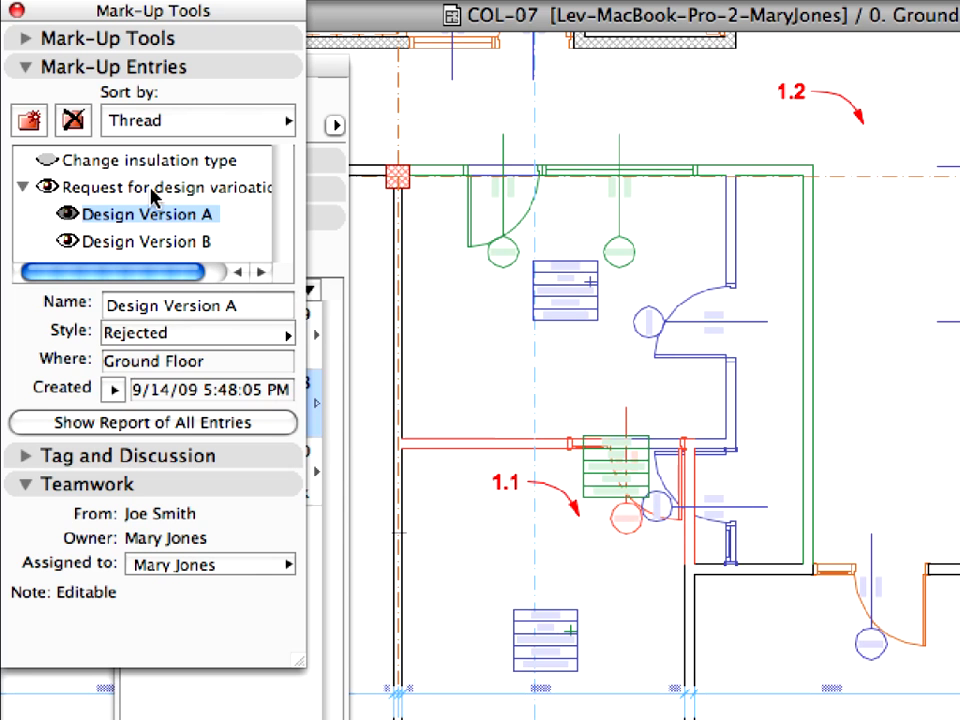
click(68, 214)
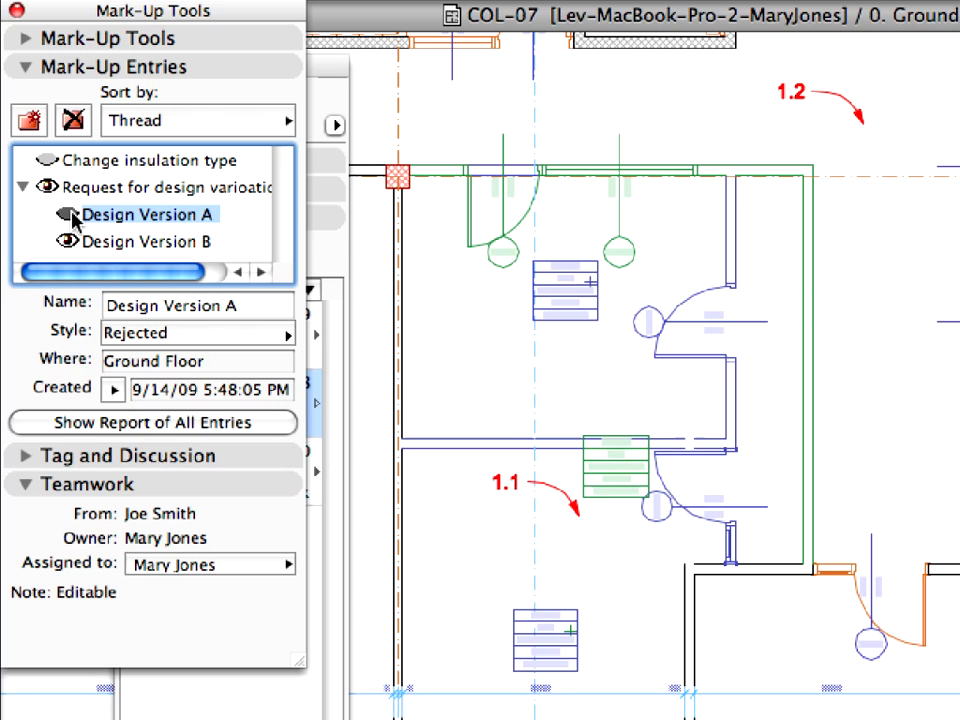
click(68, 214)
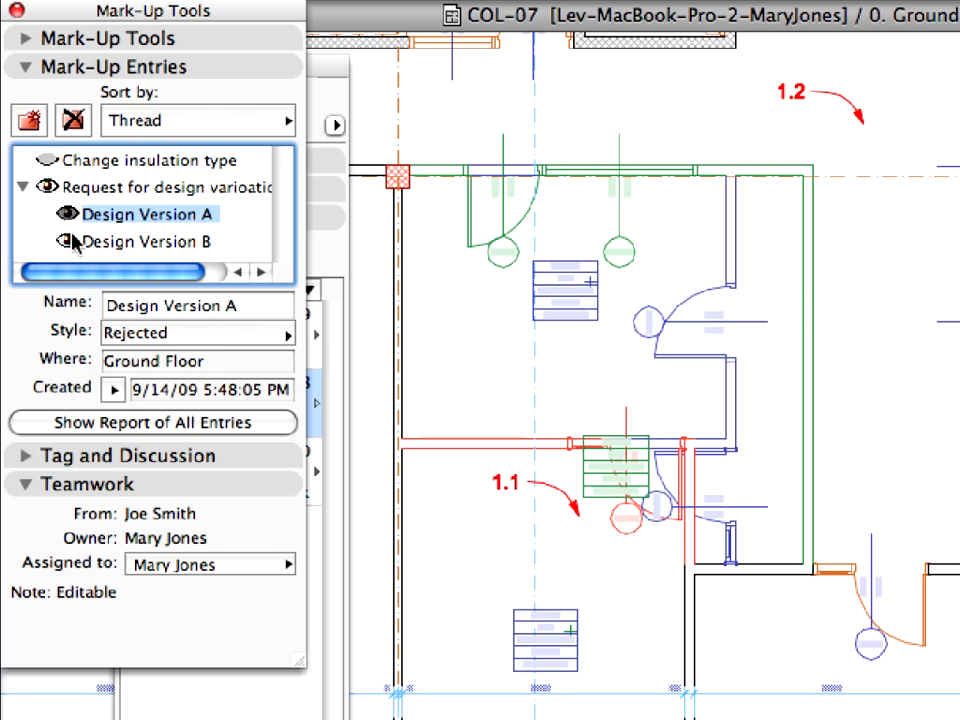
click(68, 241)
click(68, 241)
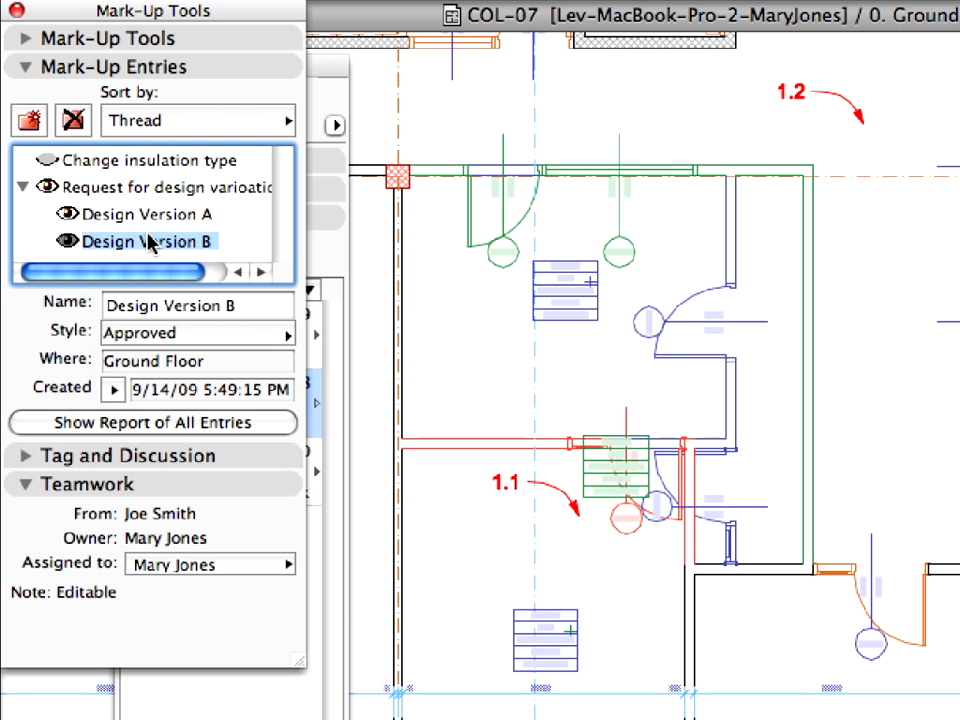
Assign the Design Version B entry to the other team member and begin its message with "Type B is the winner, please finalize".
click(222, 565)
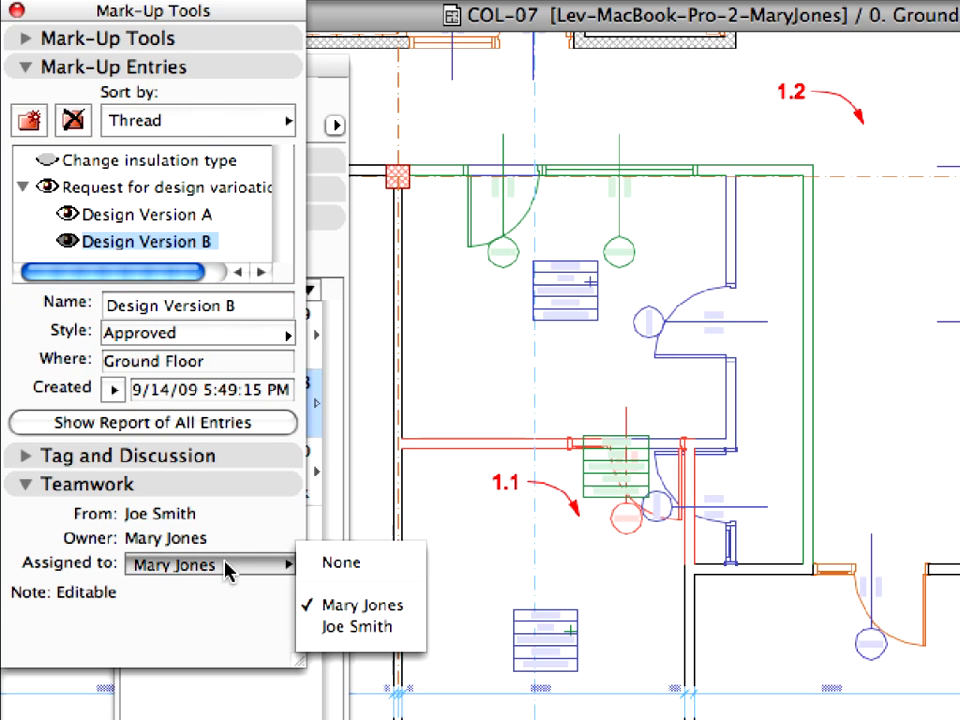
click(406, 636)
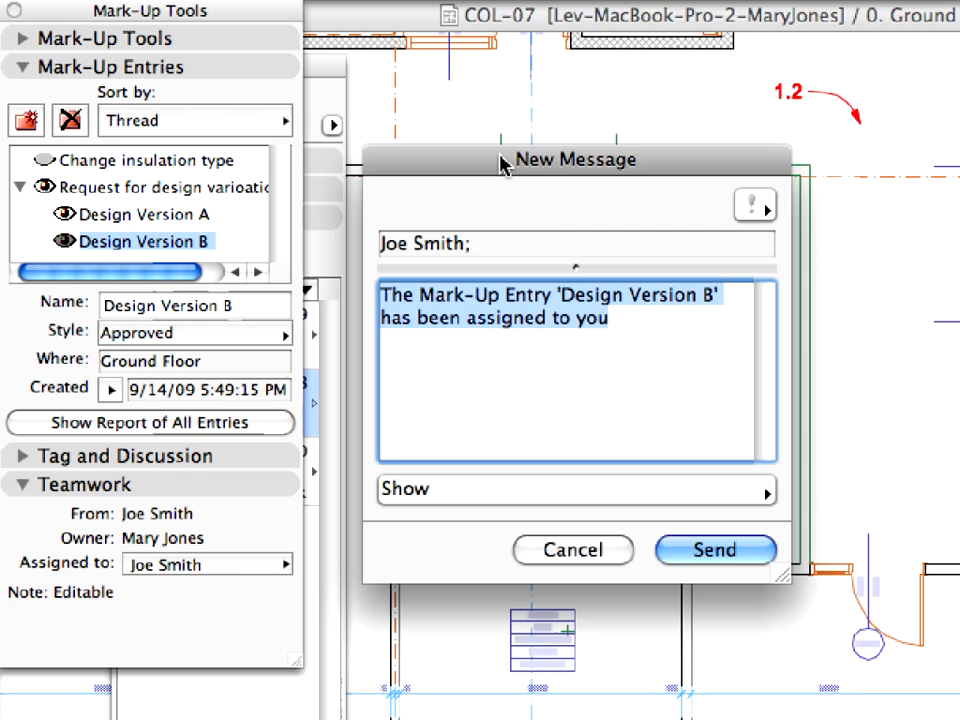
text(type B is the winner)
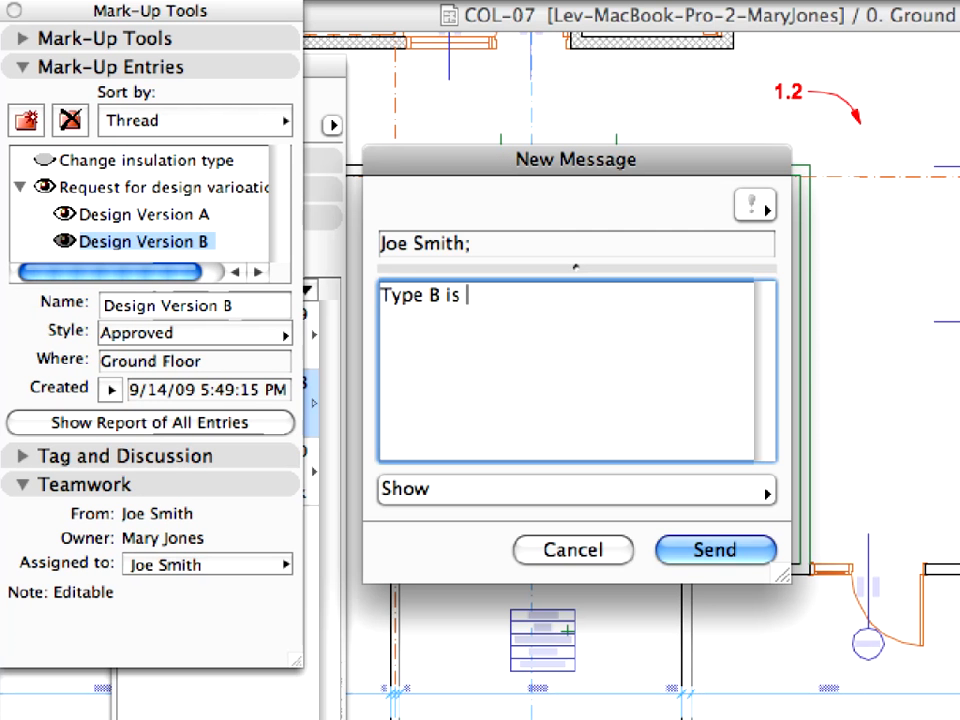
text(, please finalize )
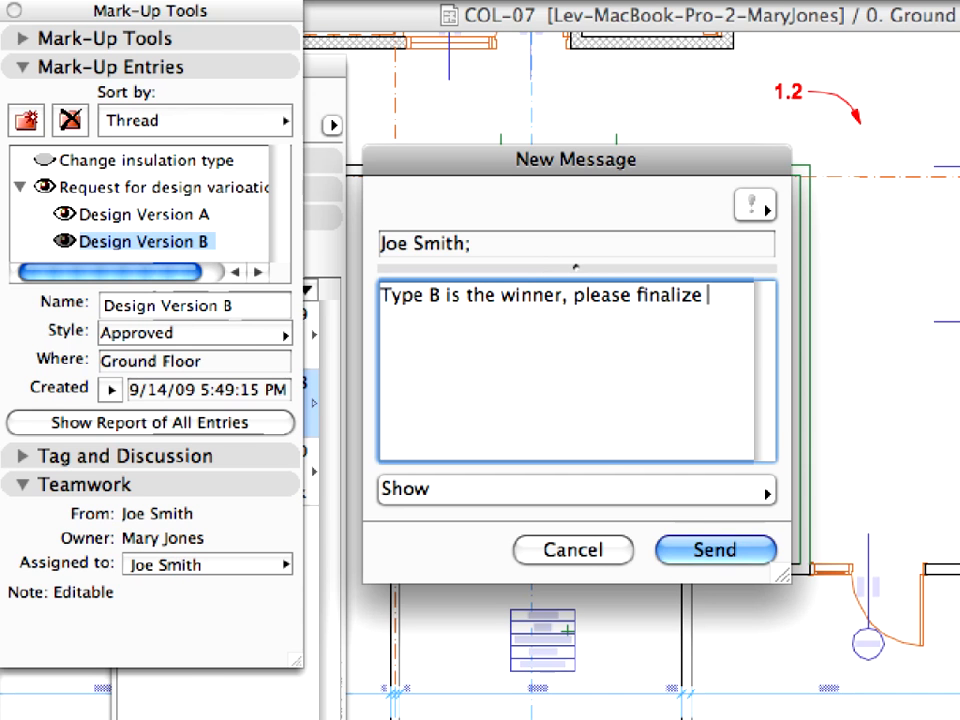
Complete the message with "it in the project. Delete type A version, but save the original design! Thanks," and send it.
text(it in the project. Delete type )
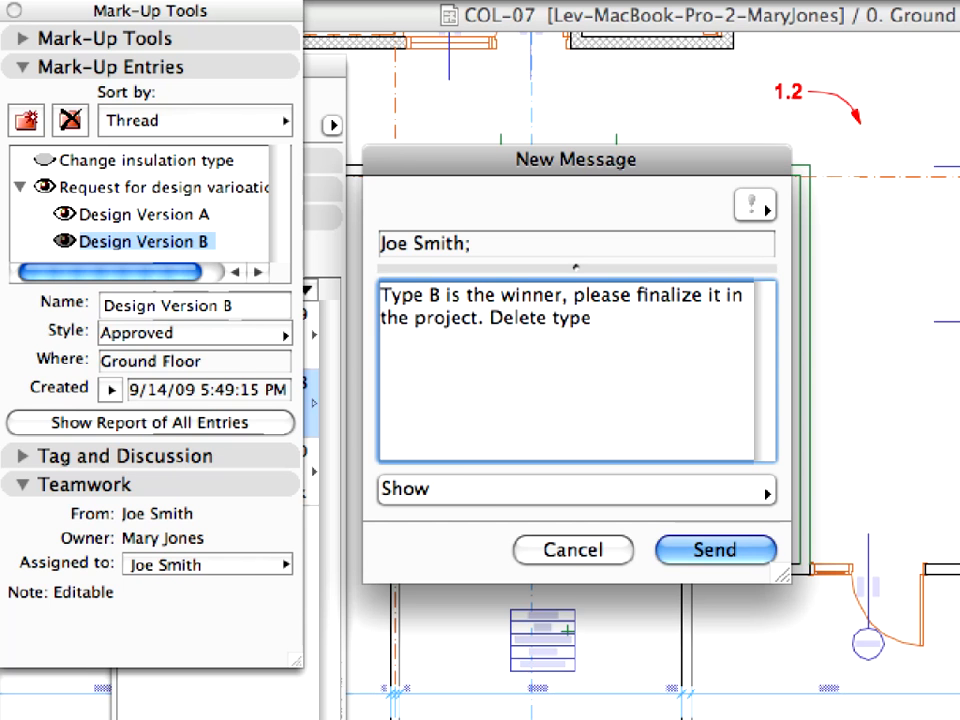
text(A version, but save )
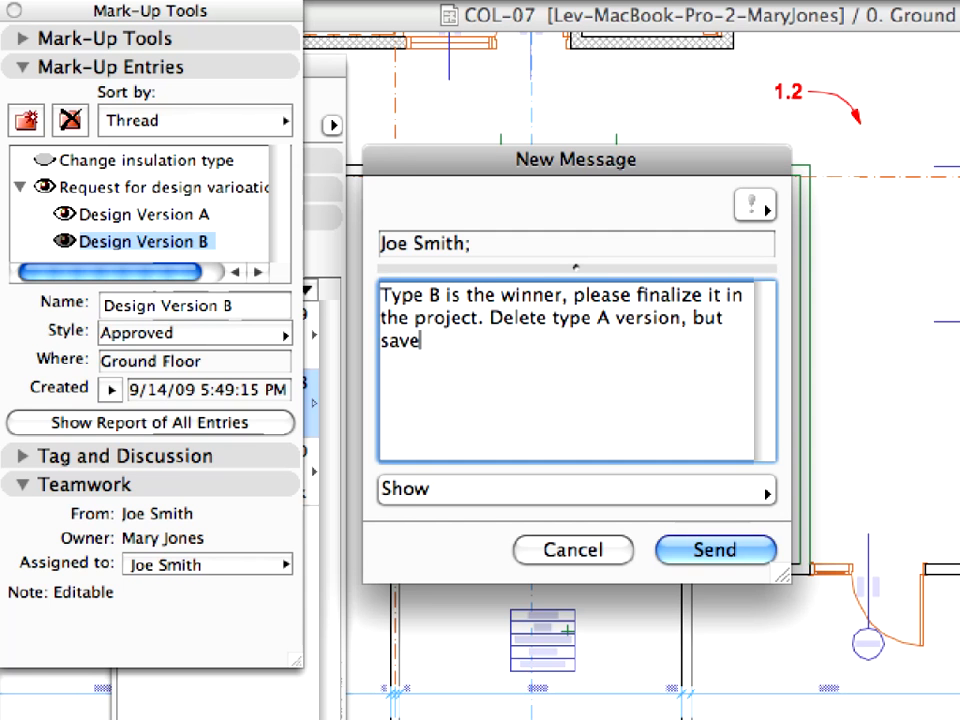
text(the original)
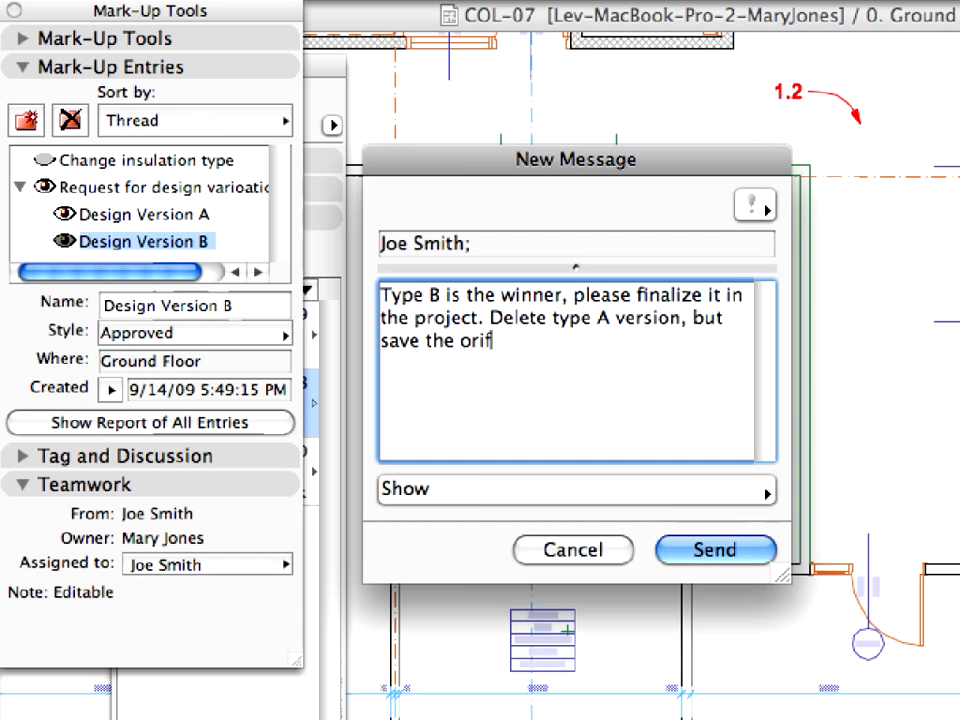
text( design!  Thanks,)
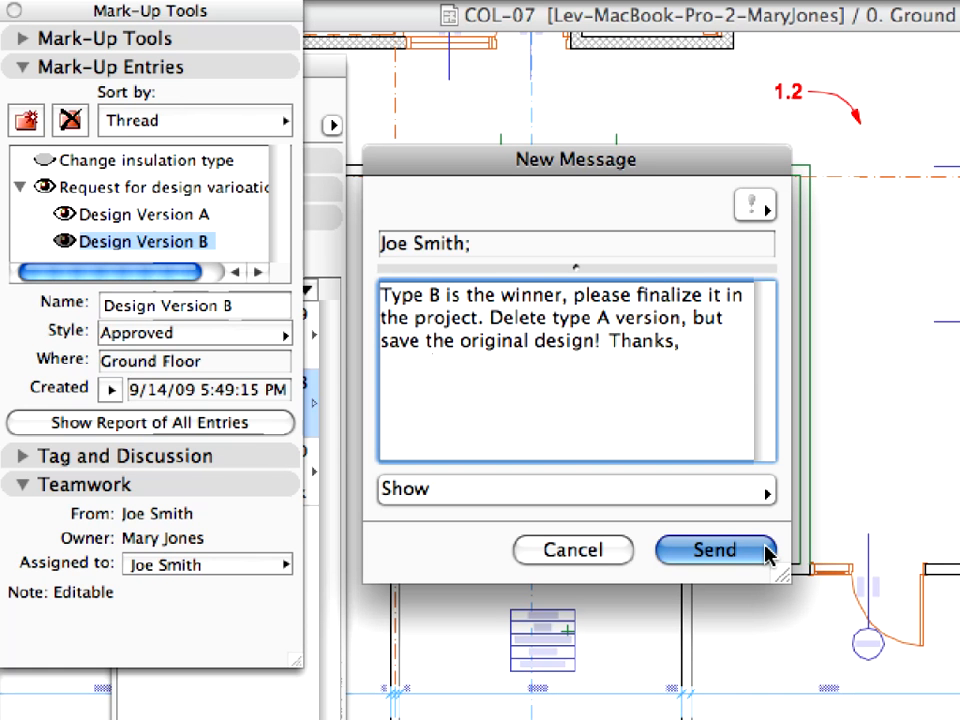
click(714, 550)
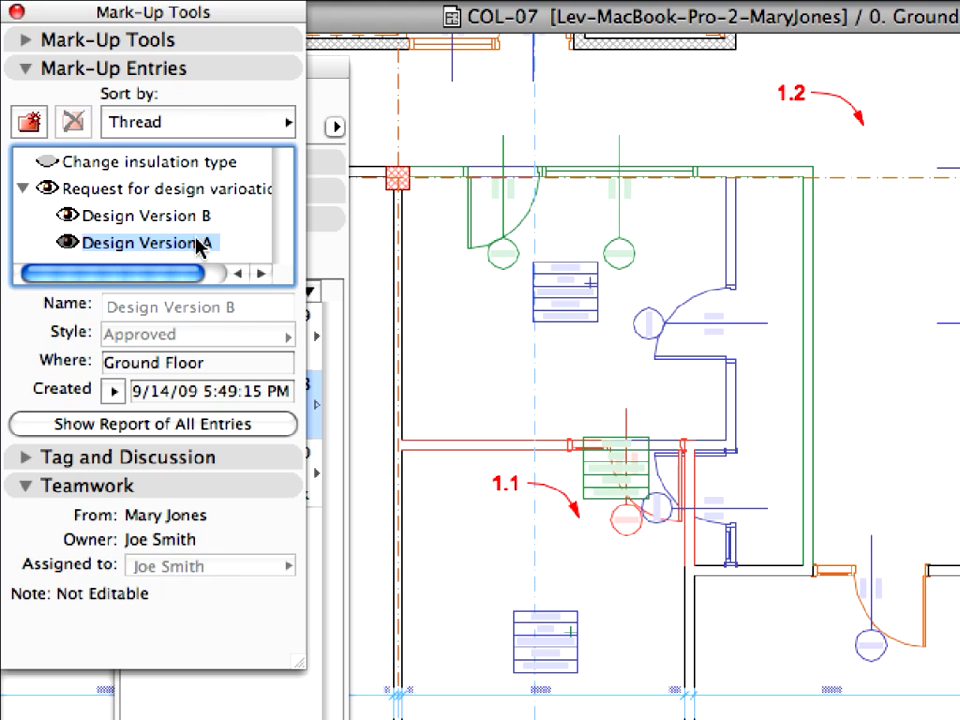
Assign the Design Version A entry to the other team member and send the default assignment message.
click(200, 245)
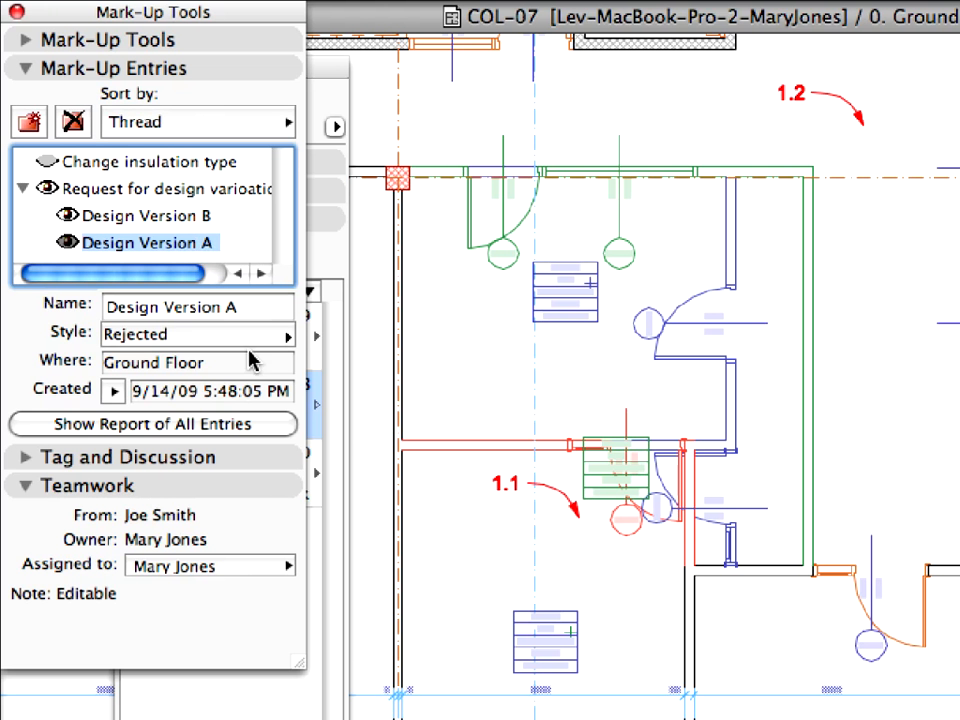
click(285, 567)
click(404, 632)
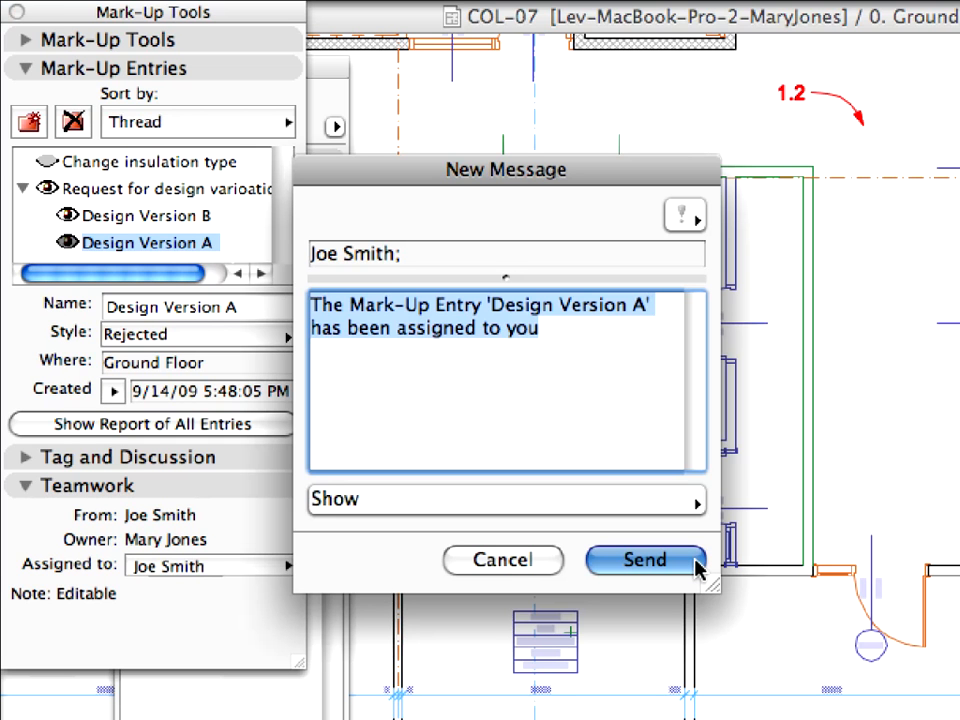
click(645, 560)
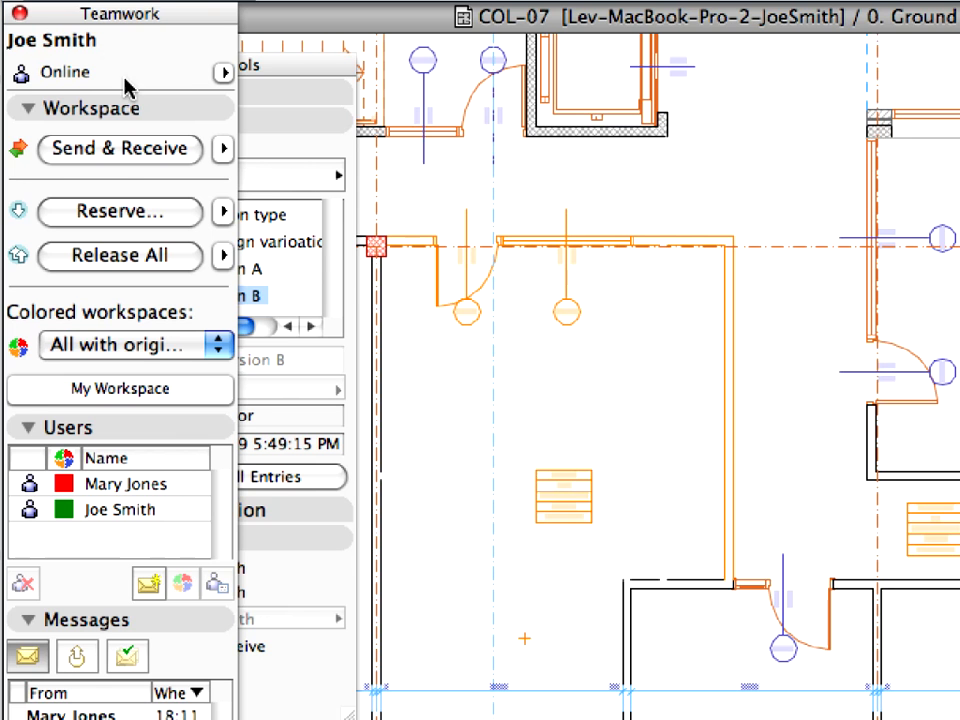
In the other team member's project, open the "Type B is the winner" message, receive and show its elements, and bring the mark-up palette forward.
click(108, 106)
click(149, 143)
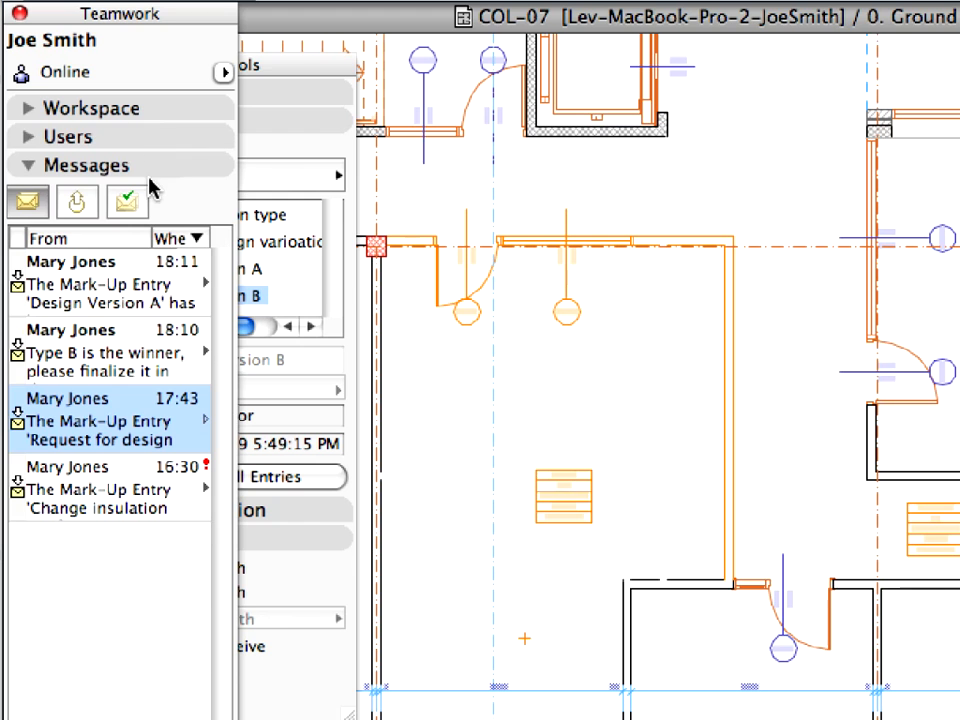
click(136, 334)
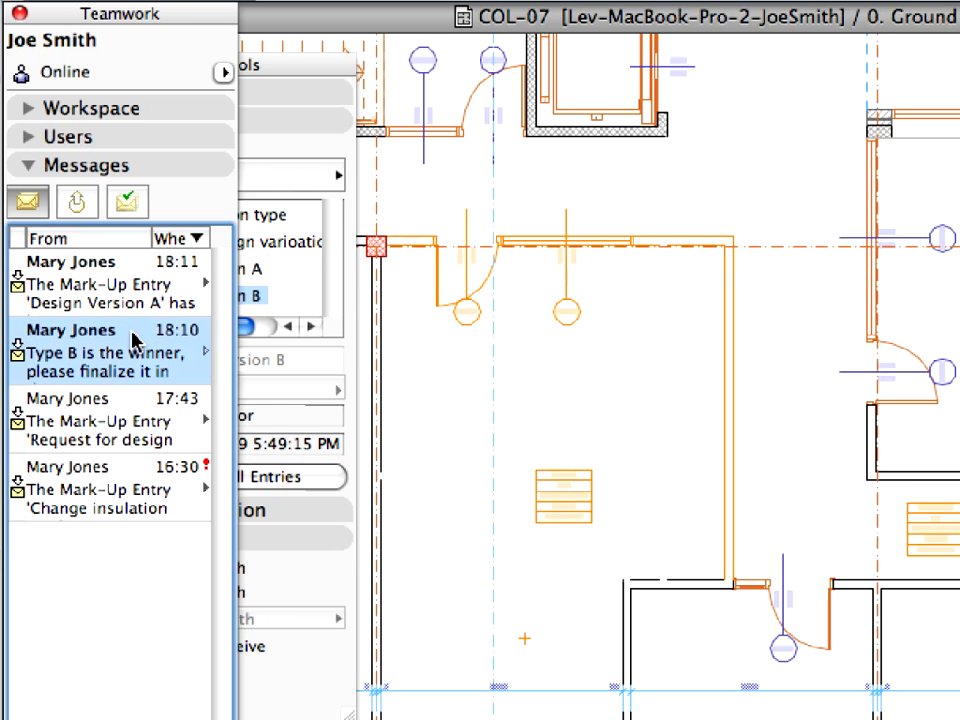
double_click(136, 338)
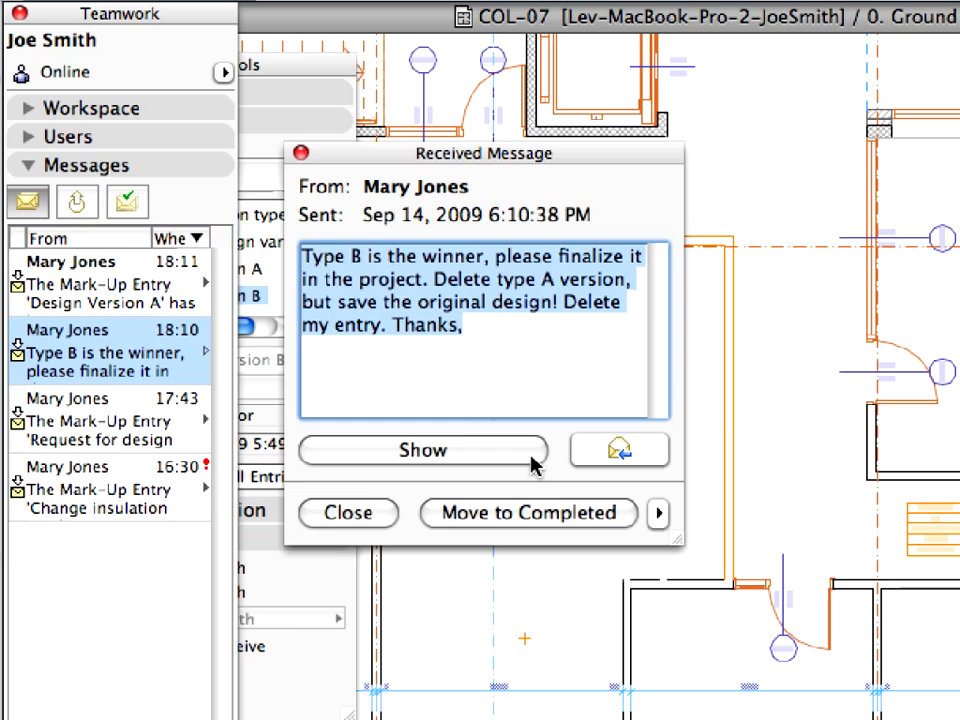
click(528, 452)
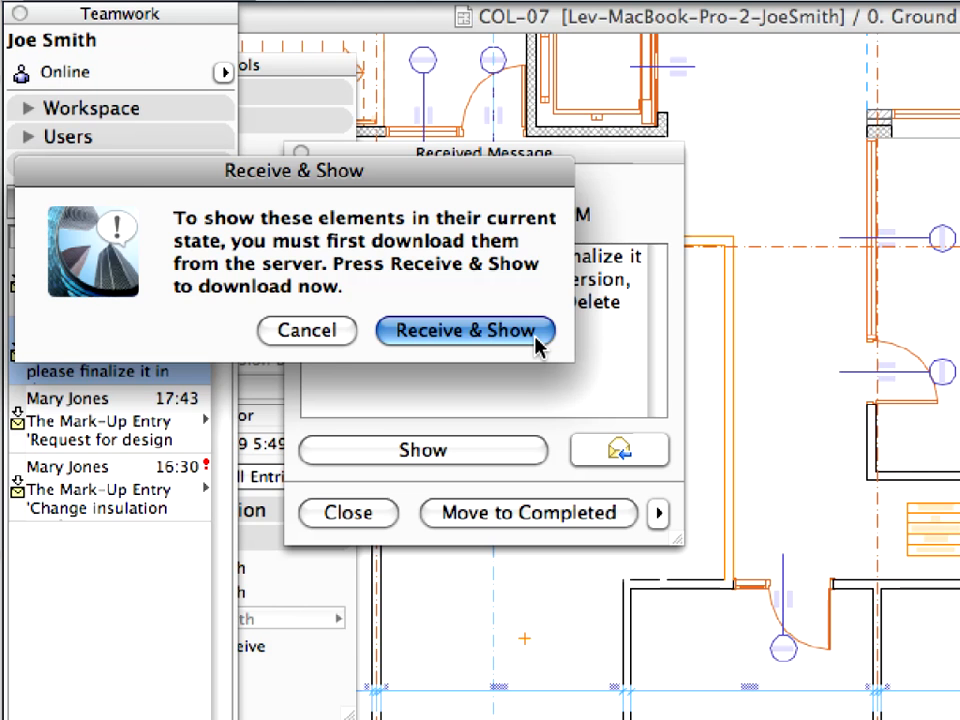
click(538, 332)
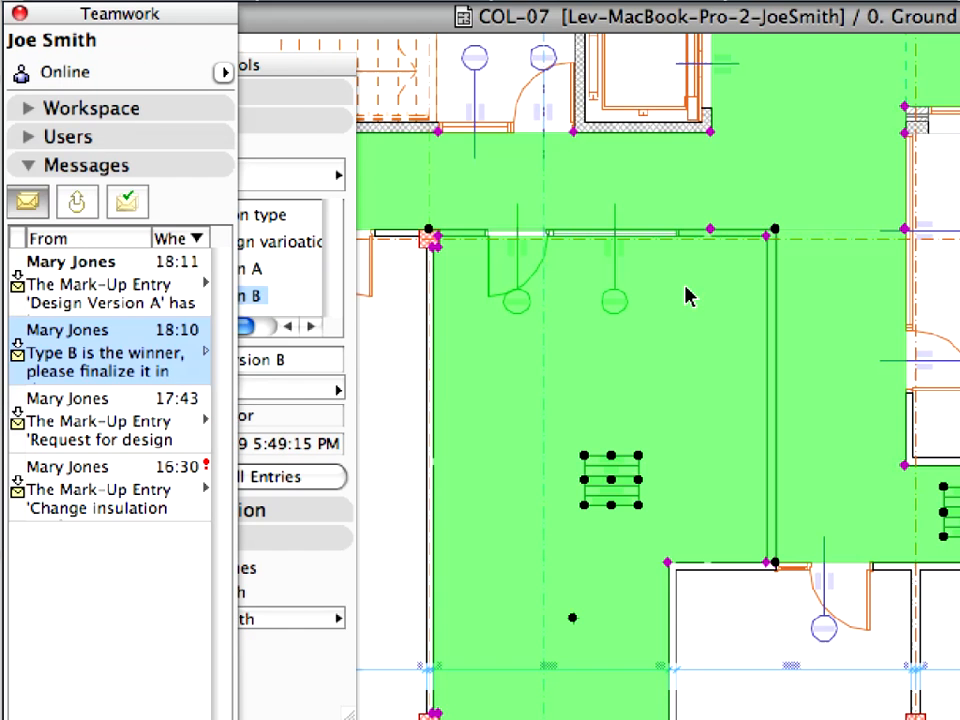
click(318, 83)
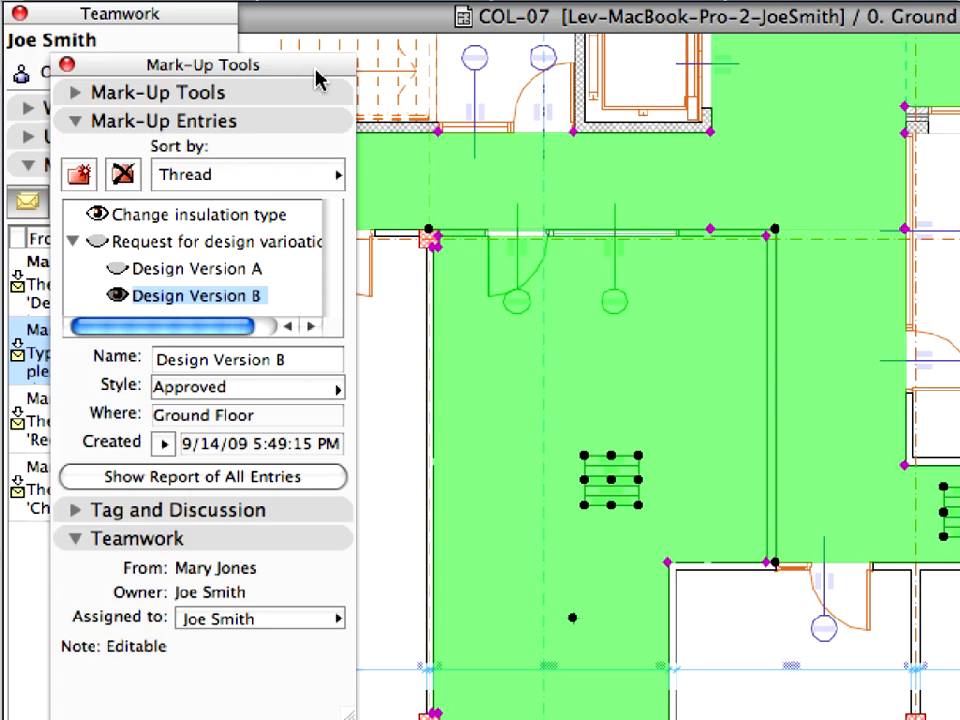
Clear the selection, briefly show the Design Version A mark-up in the plan, and delete the Design Version A entry.
key(Escape)
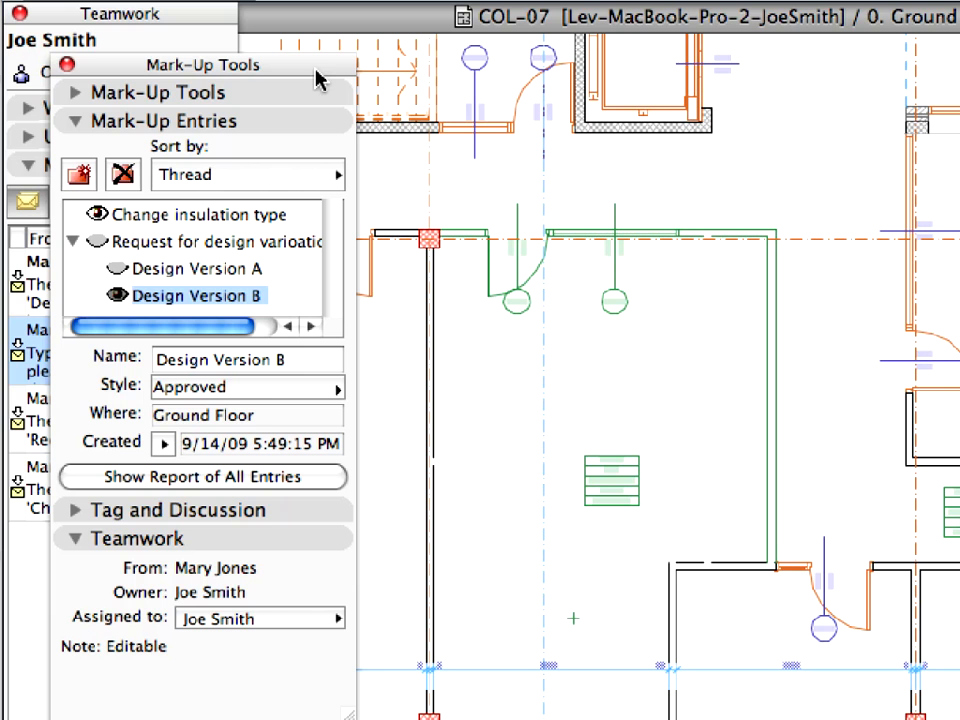
click(139, 268)
click(117, 269)
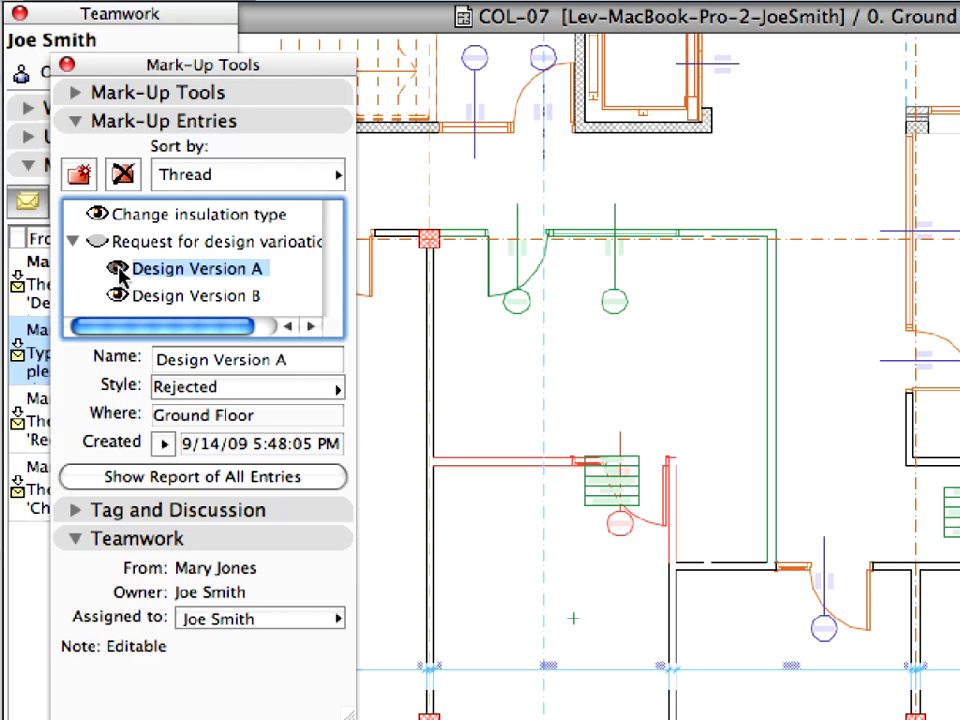
click(117, 269)
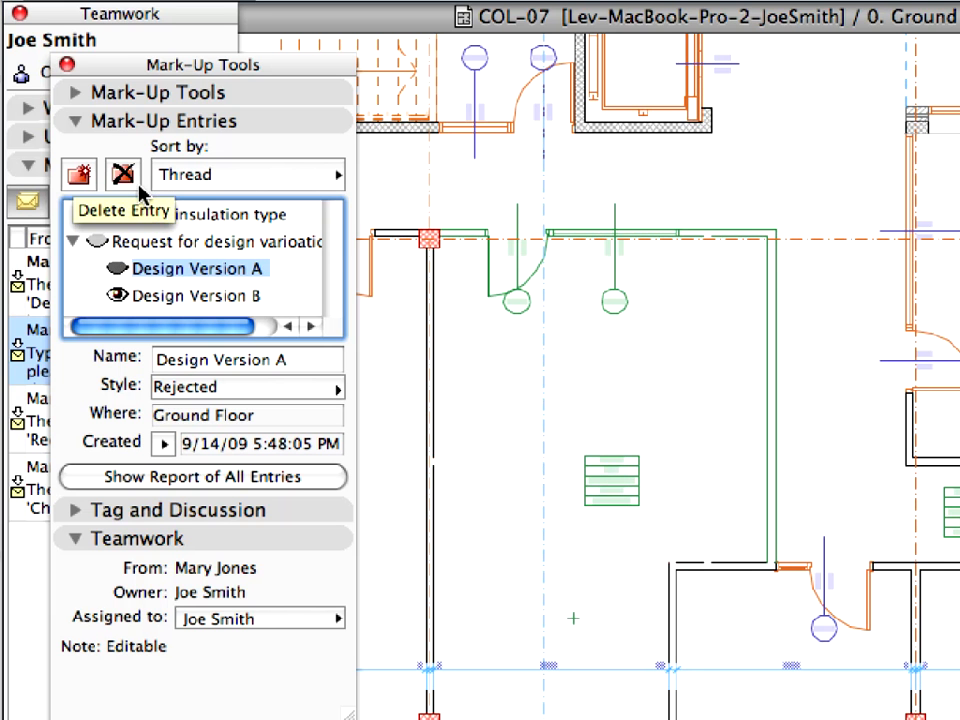
click(138, 185)
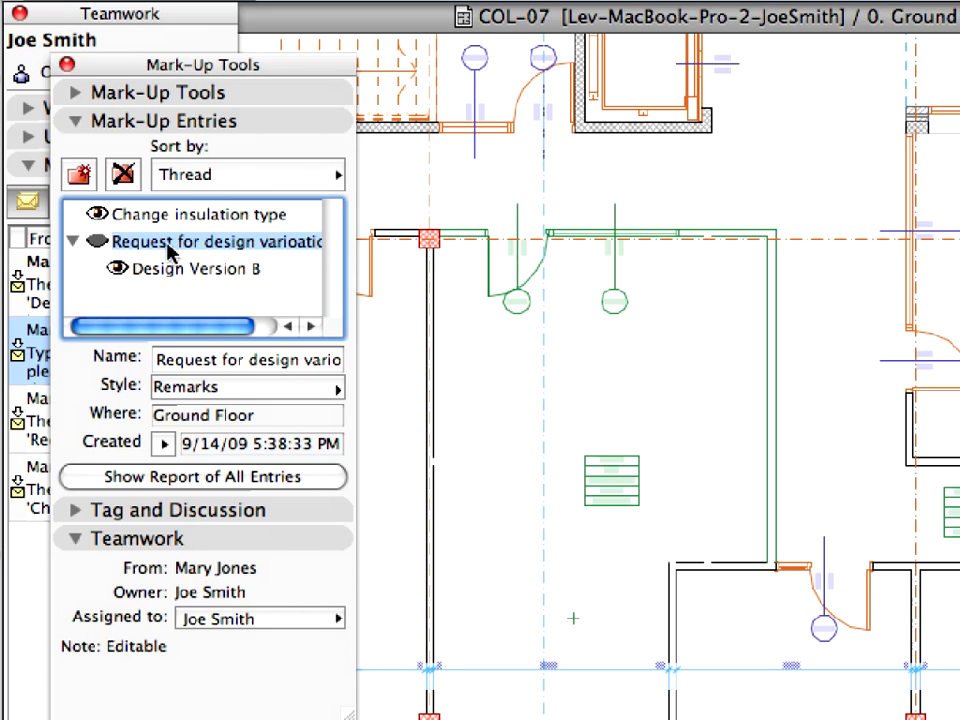
Remove all elements of Design Version B from its corrections so they become regular project elements, and delete the Design Version B entry.
click(190, 270)
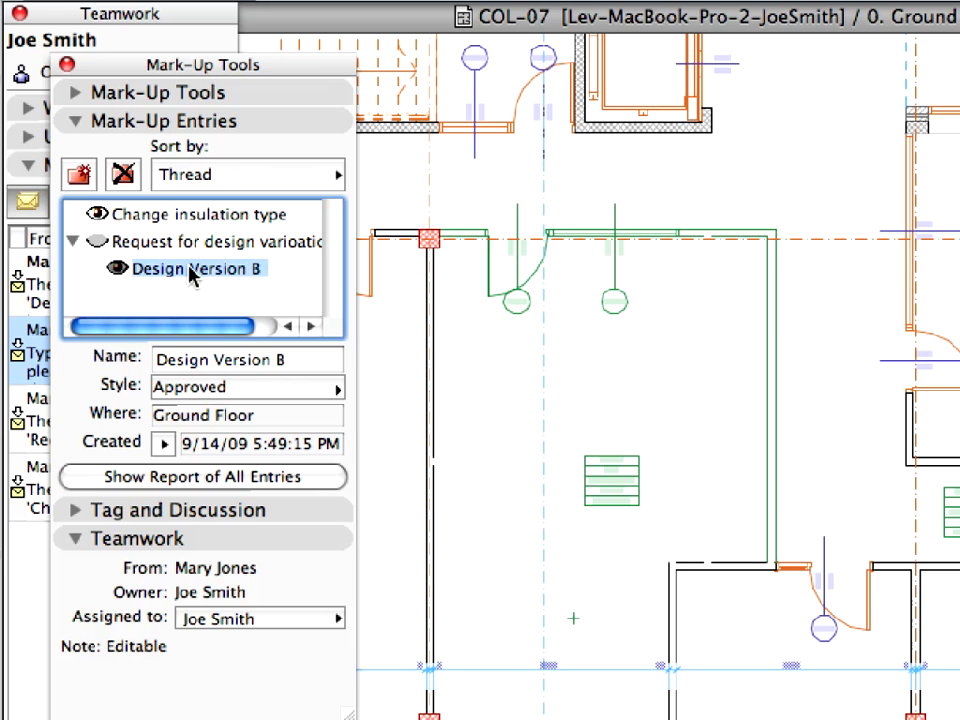
click(246, 100)
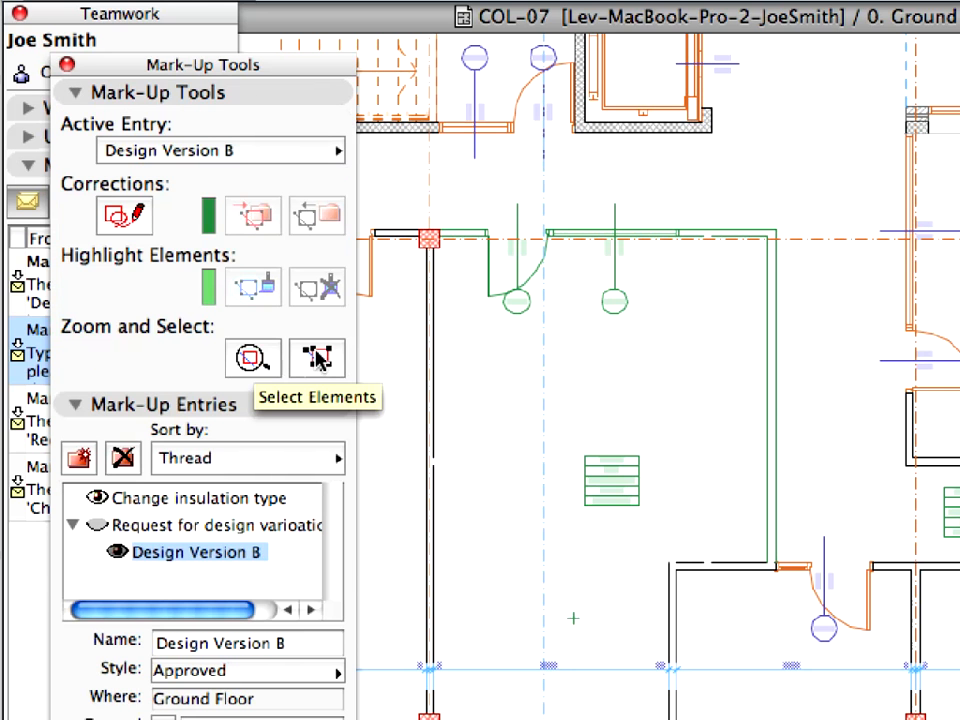
click(318, 360)
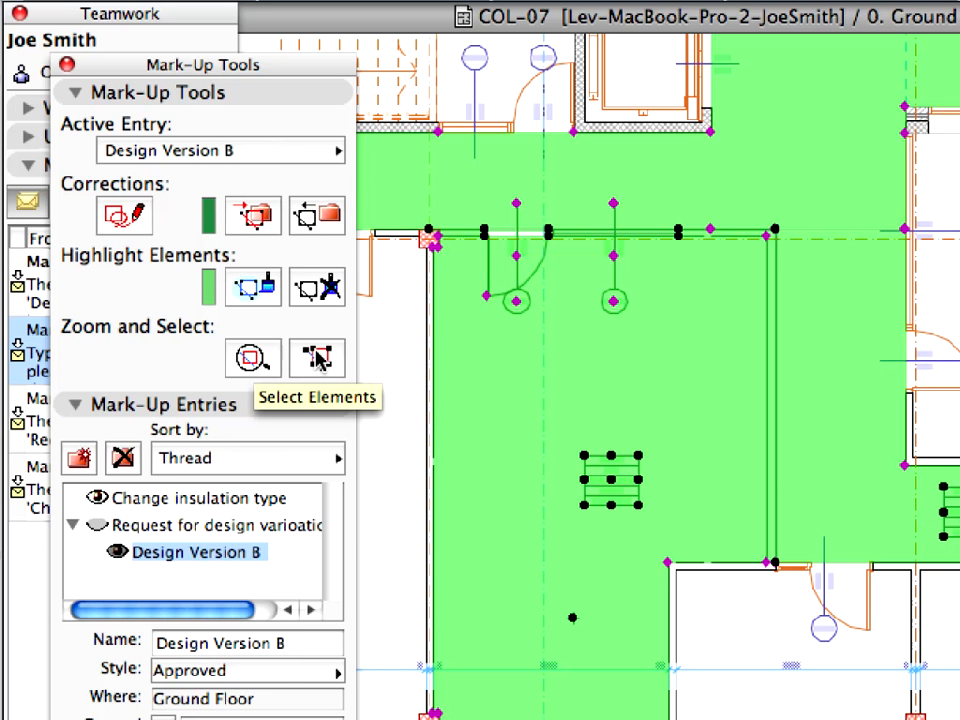
click(331, 230)
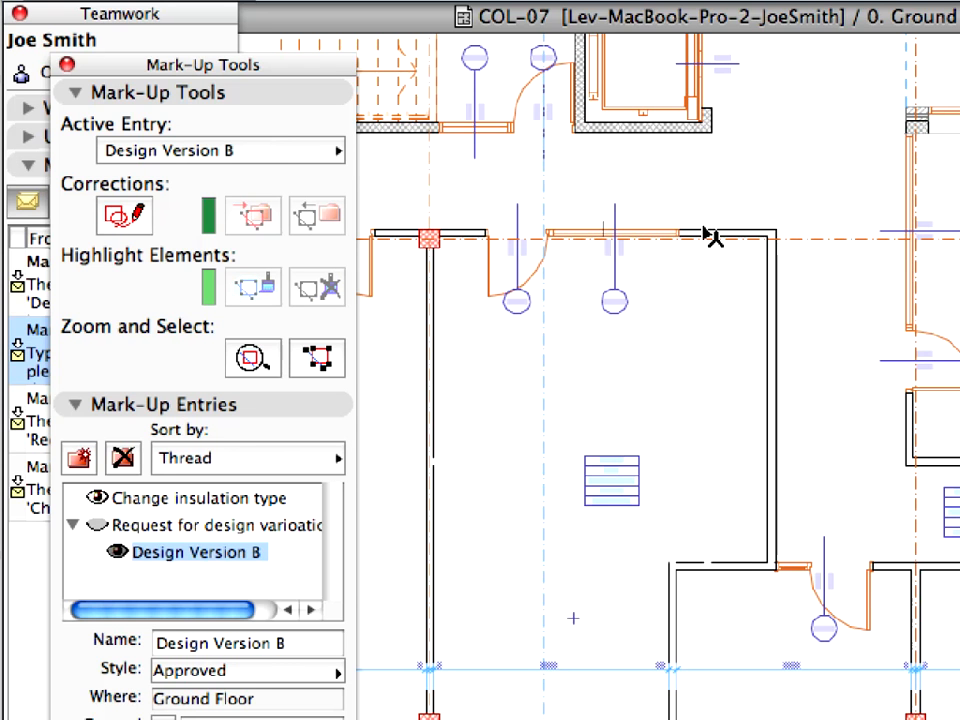
click(203, 558)
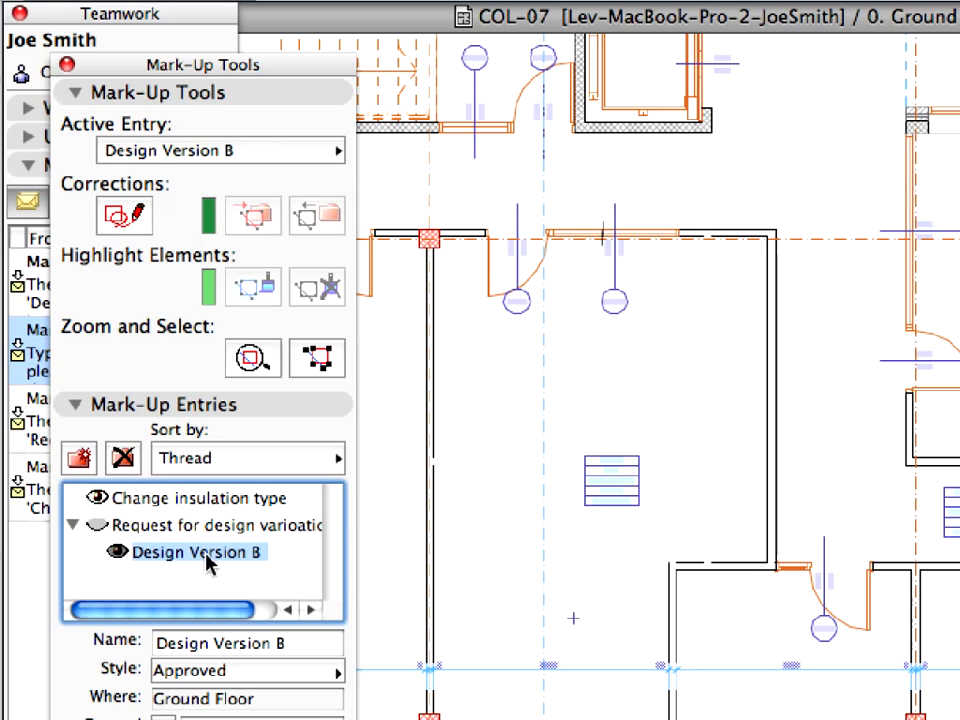
click(132, 463)
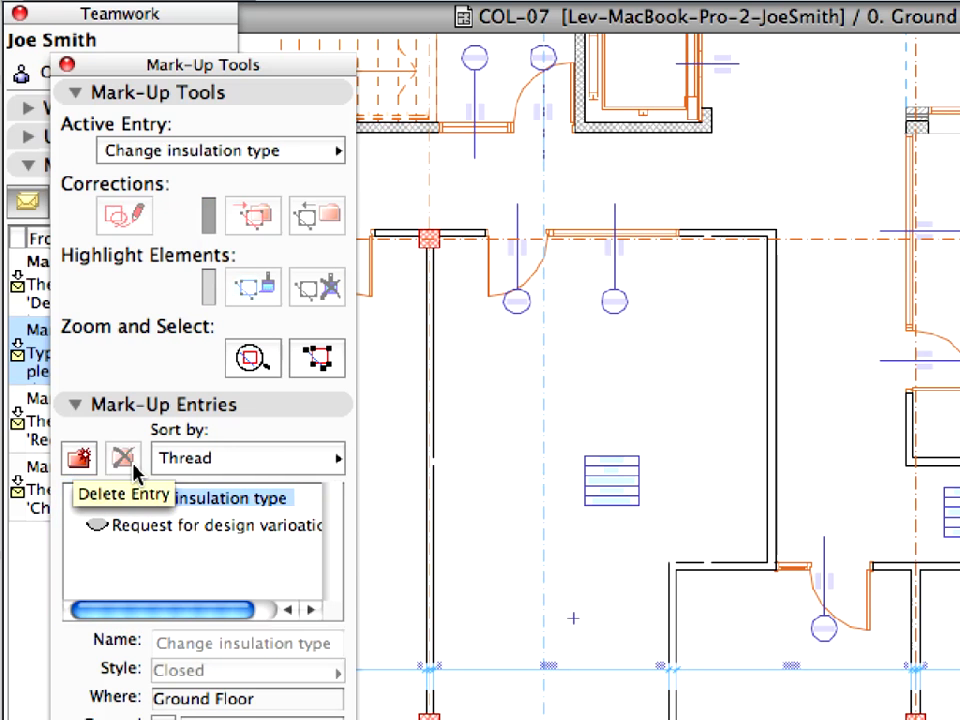
Send and receive changes in the designer's project, and do the same in the reviewer's project.
click(161, 118)
click(163, 118)
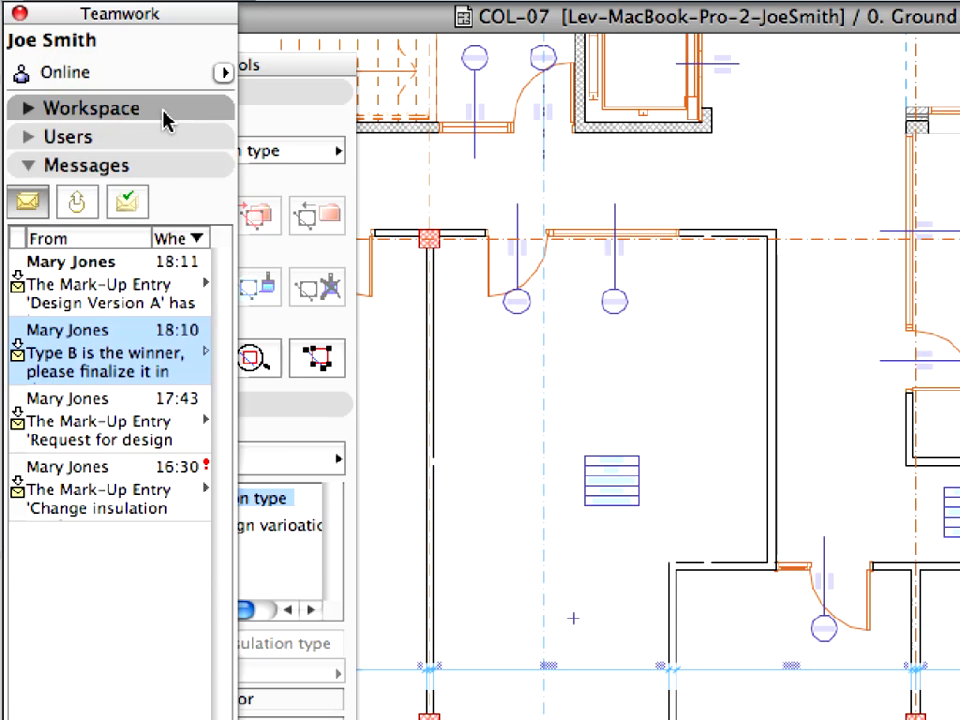
click(182, 150)
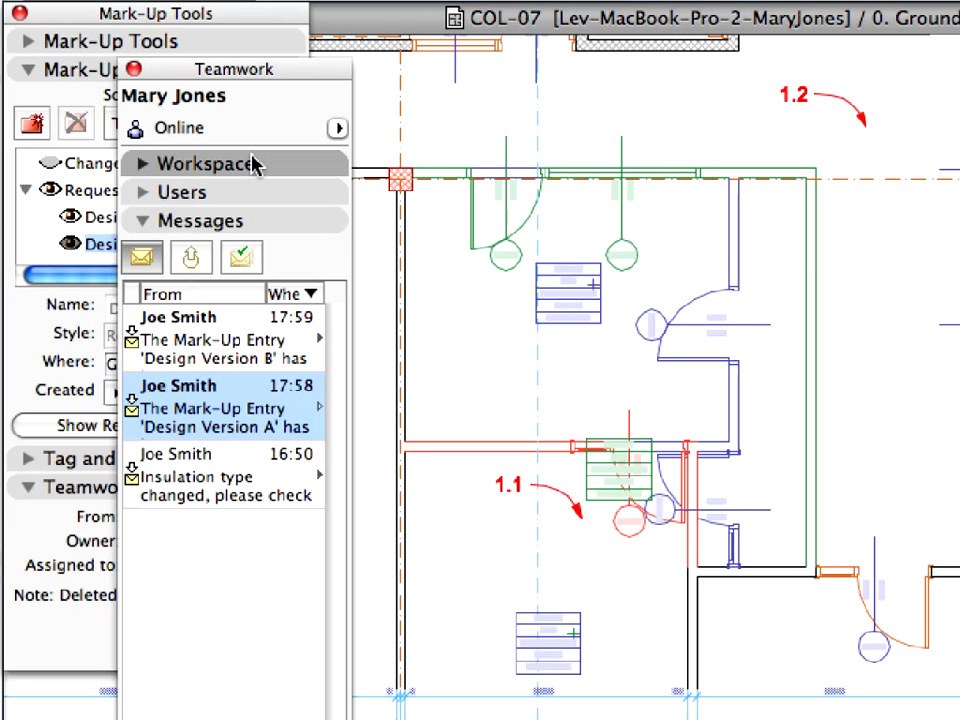
click(255, 163)
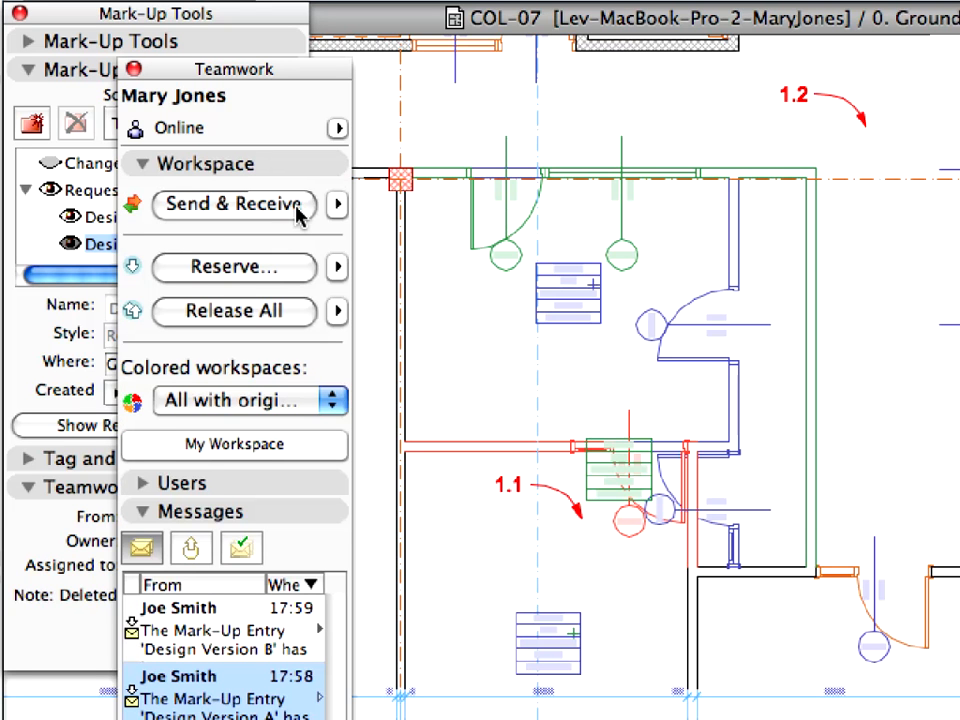
click(297, 212)
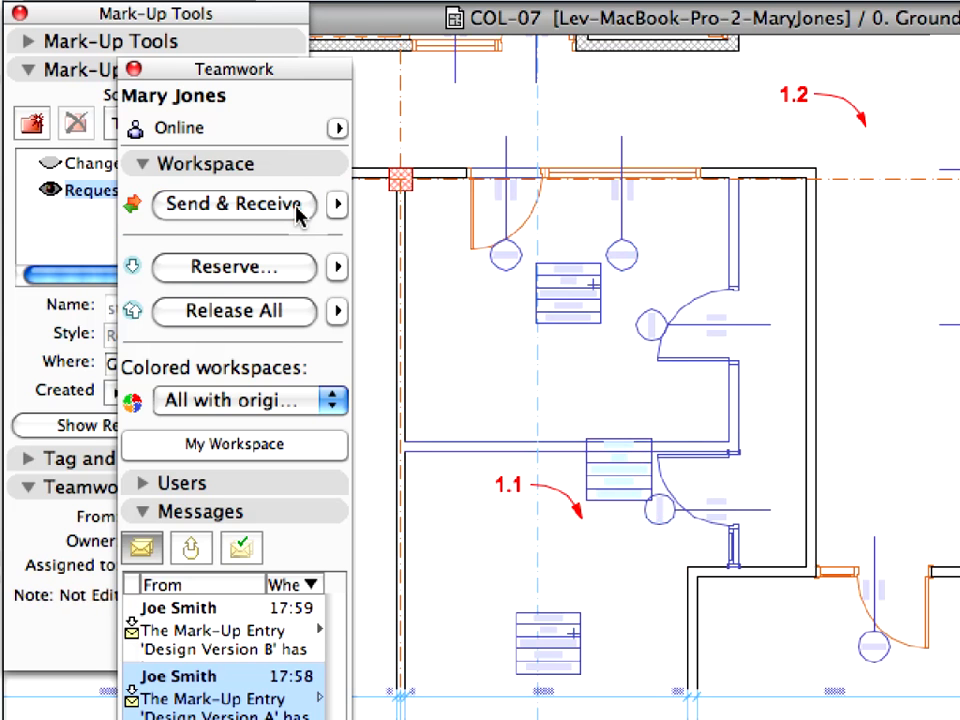
Leave the COL-07 Teamwork project in the reviewer's session and confirm leaving.
click(219, 14)
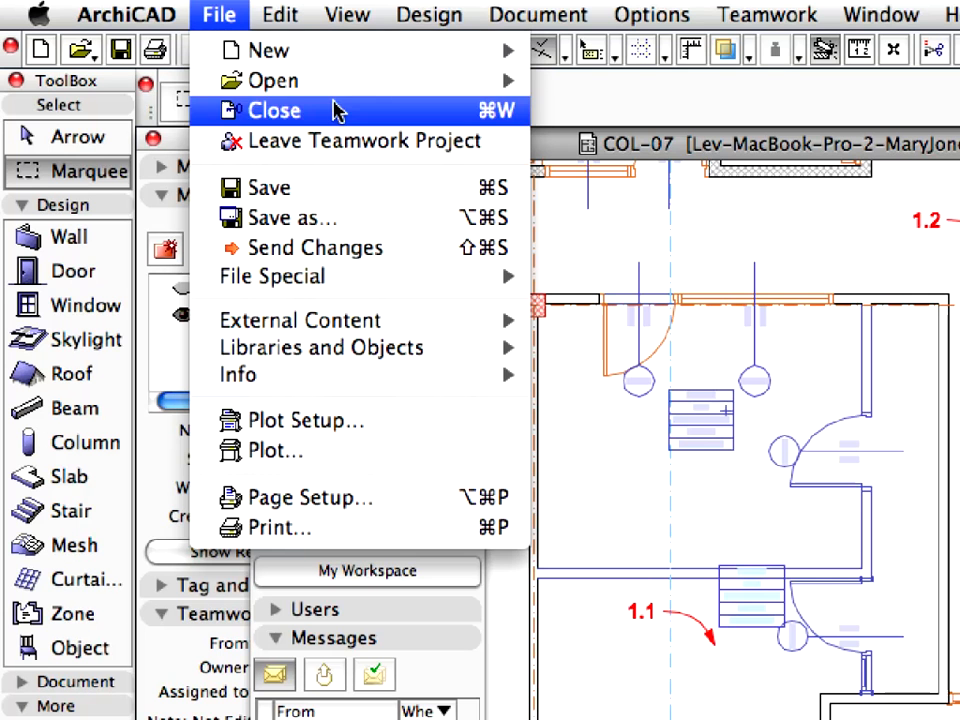
click(507, 150)
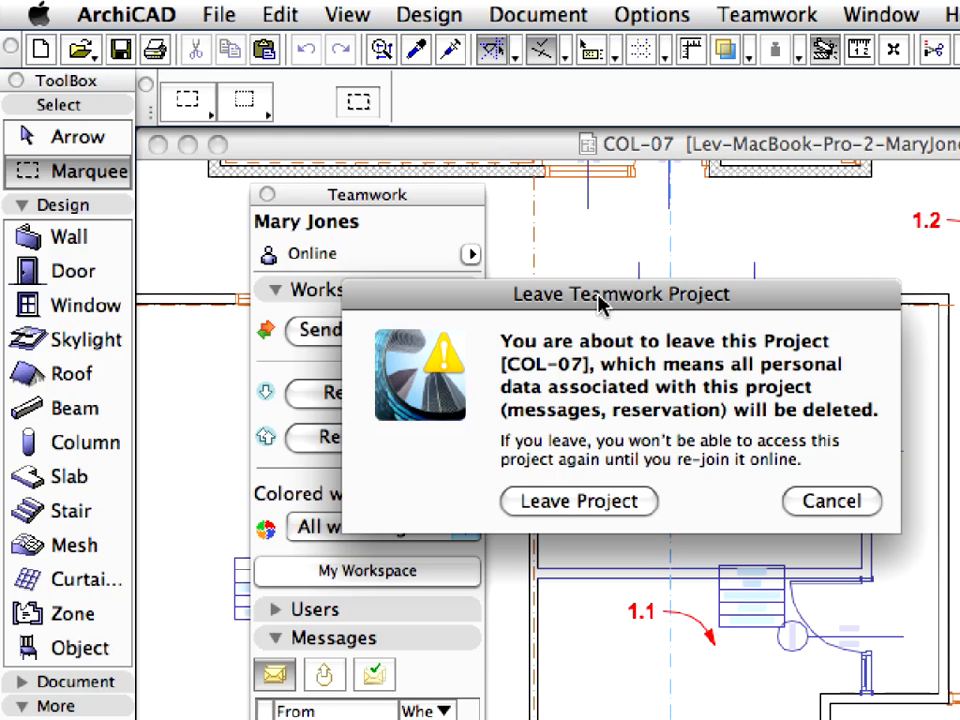
click(624, 505)
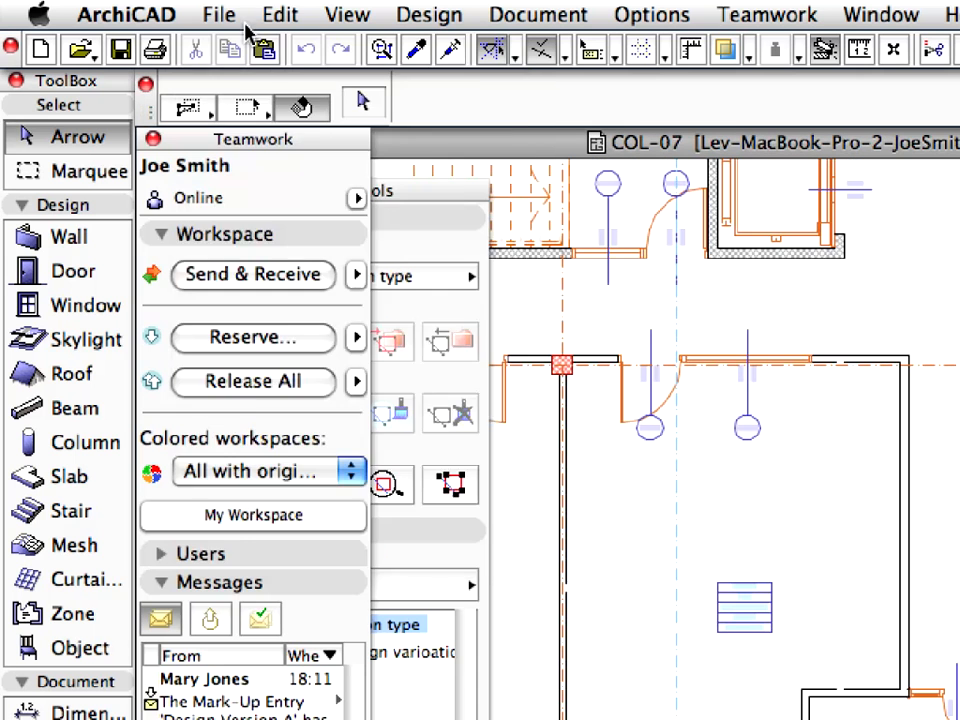
Leave the COL-07 Teamwork project in the designer's session as well, confirming the departure.
click(218, 14)
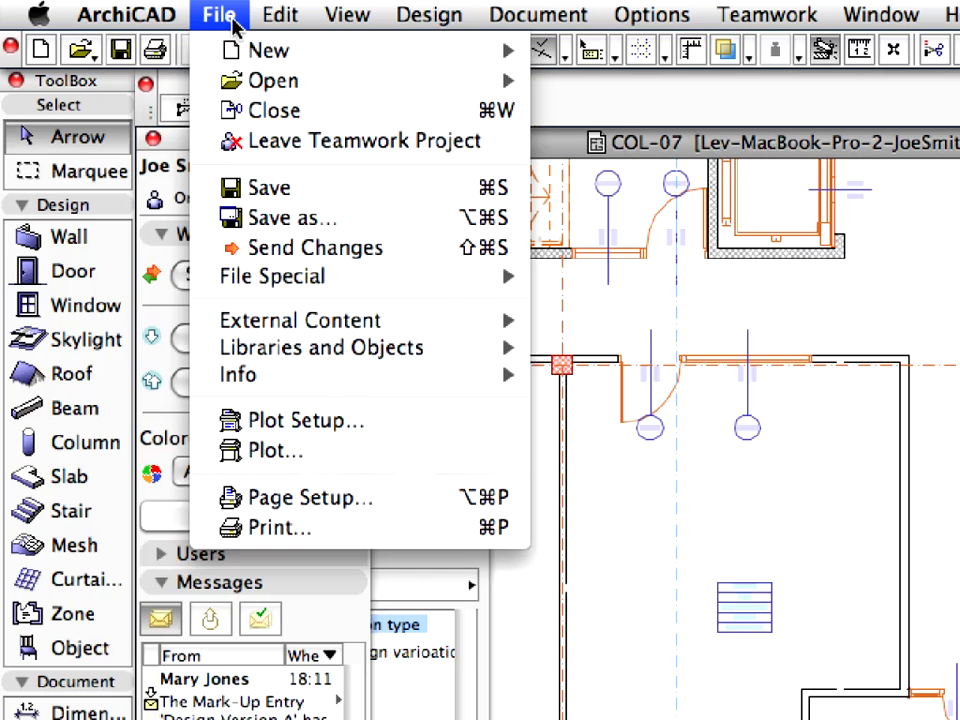
click(497, 155)
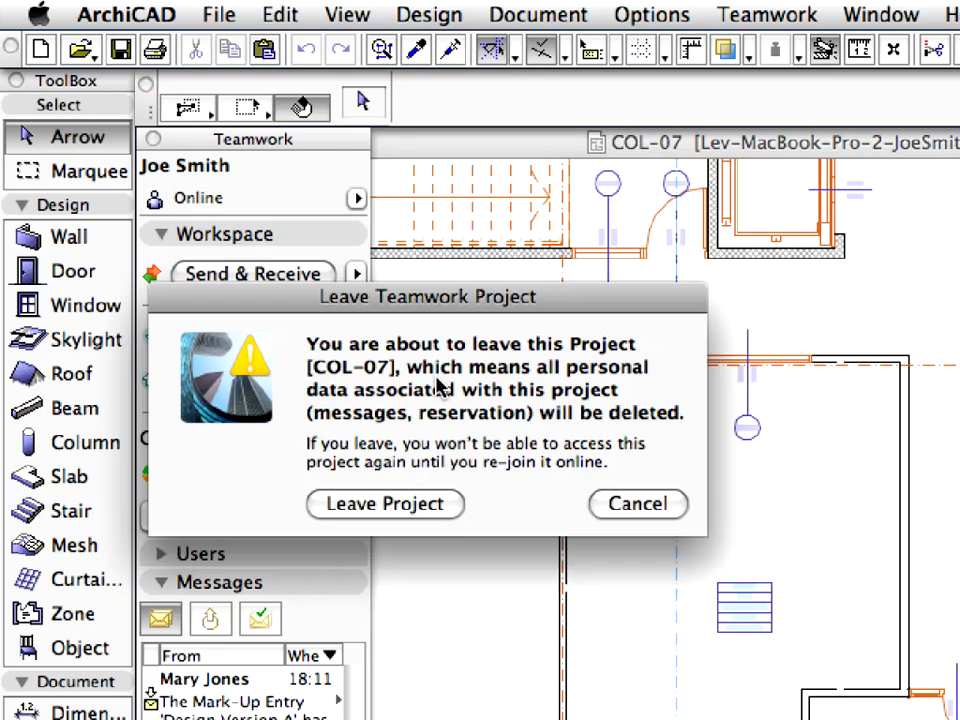
click(442, 508)
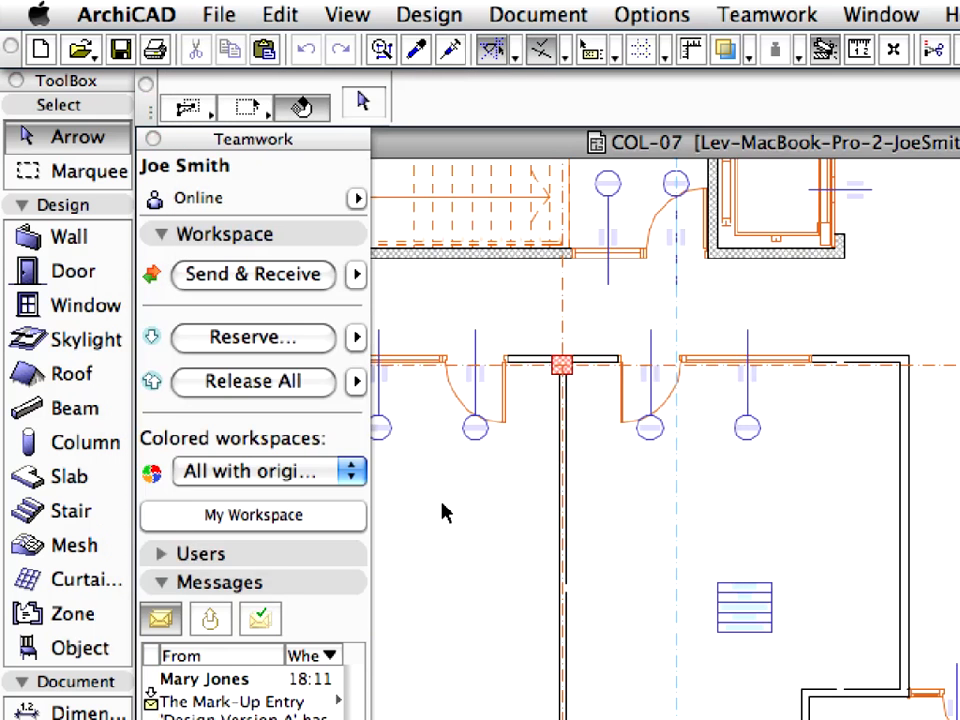